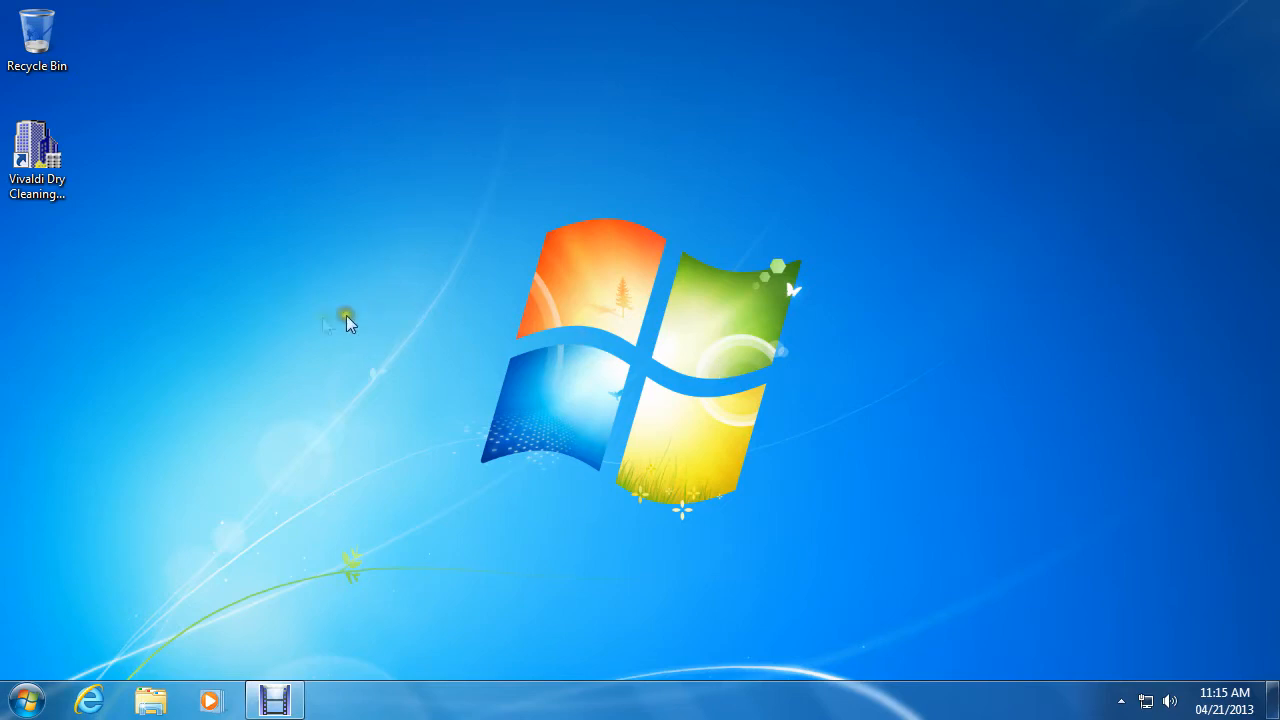
Step: Launch the Vivaldi Dry Cleaning program and skip the database optimization and cleanup
double_click(36, 150)
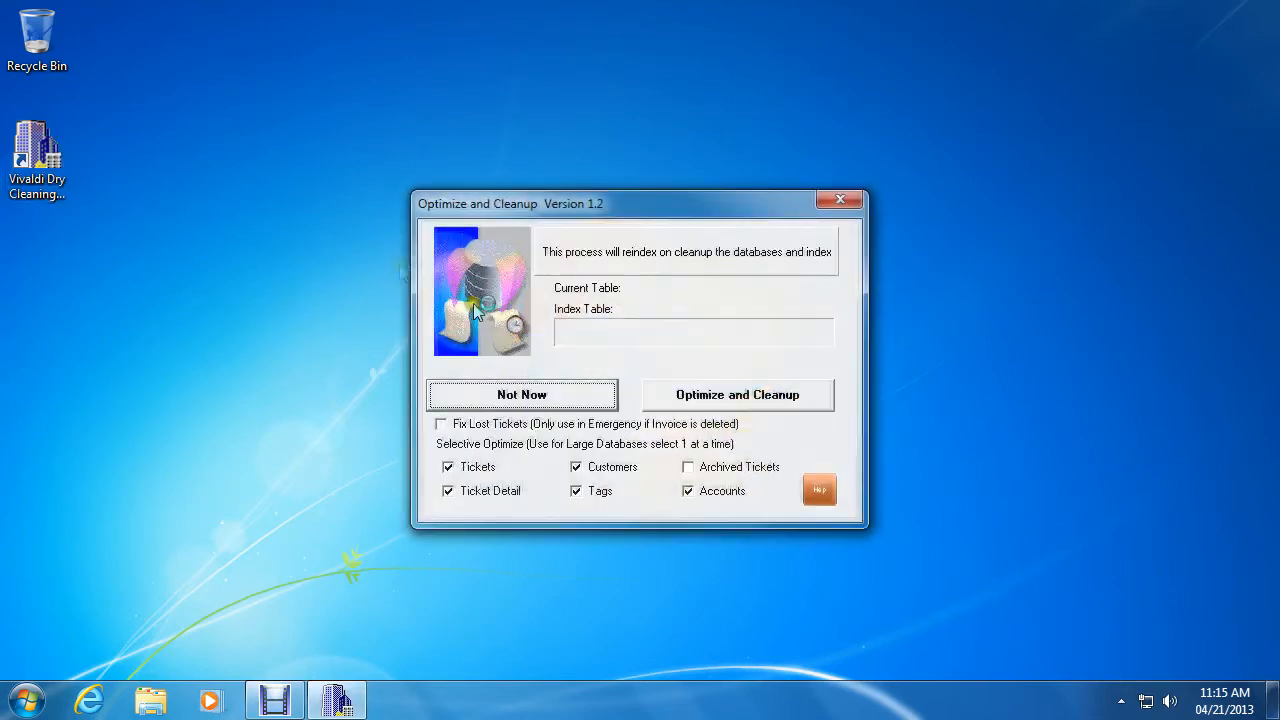
click(482, 393)
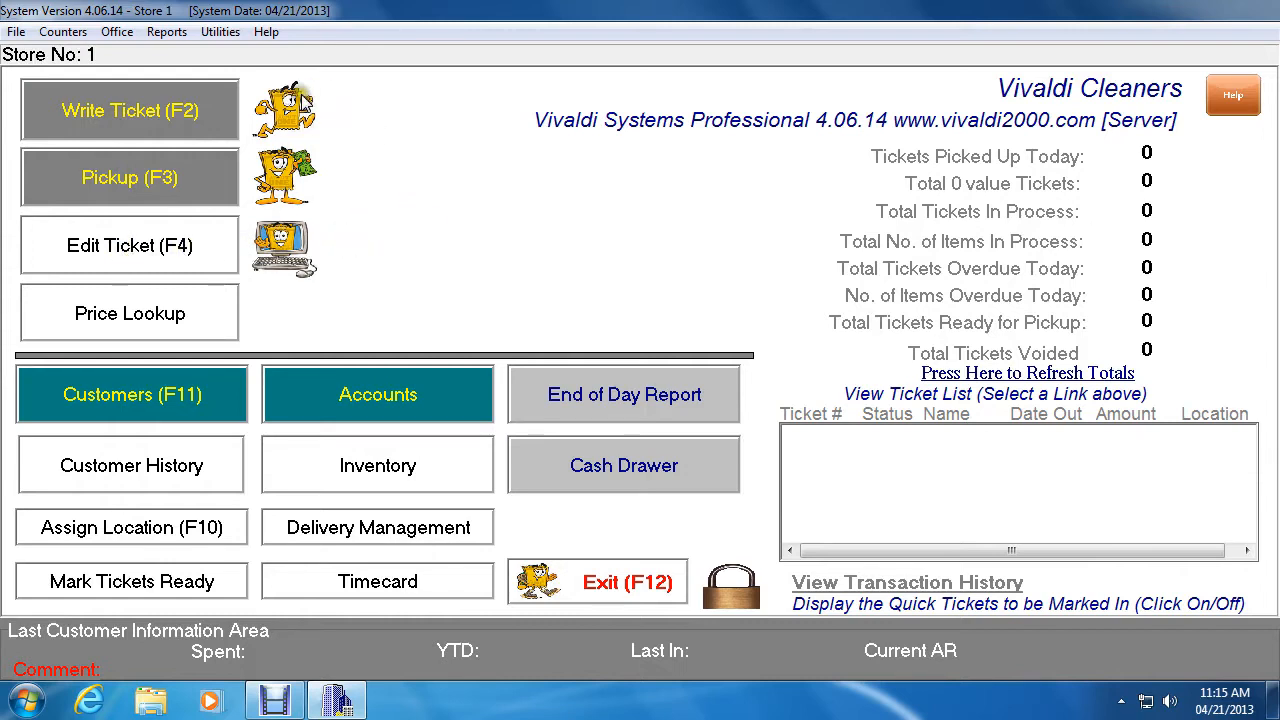
click(222, 32)
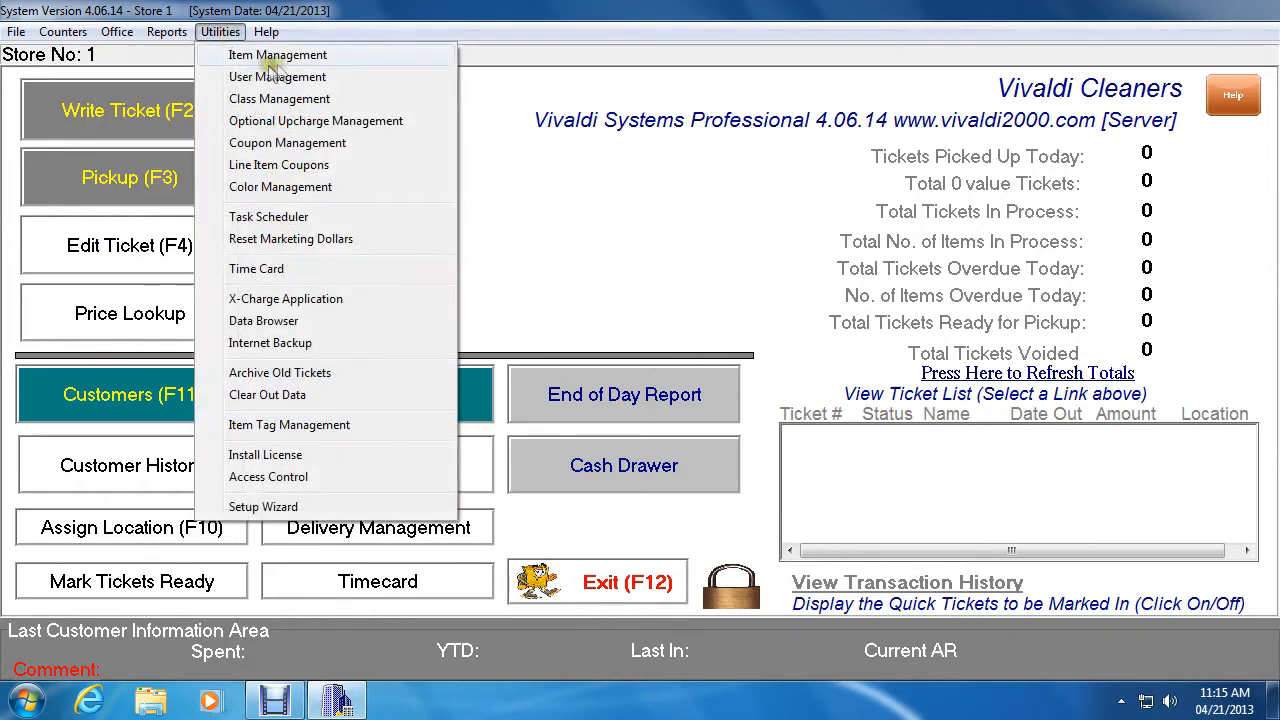
click(477, 142)
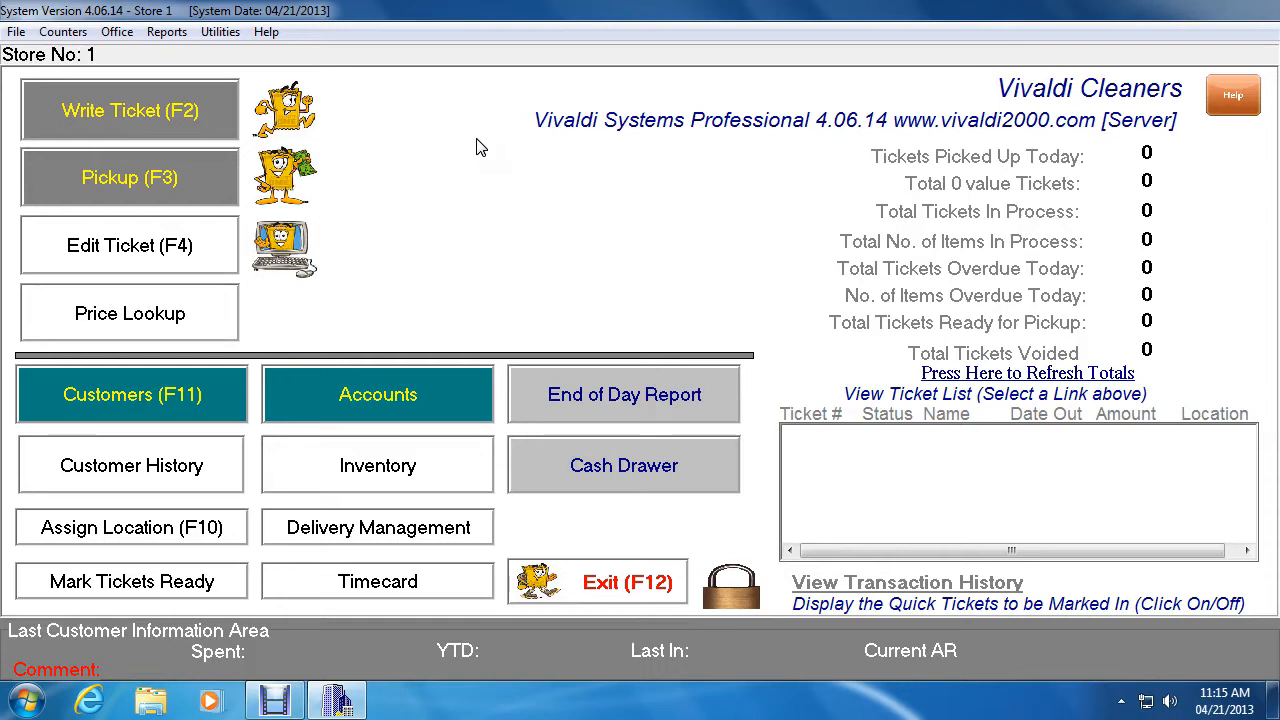
Step: Start writing a new ticket for the customer listed directly below the entries with numeric names
click(176, 107)
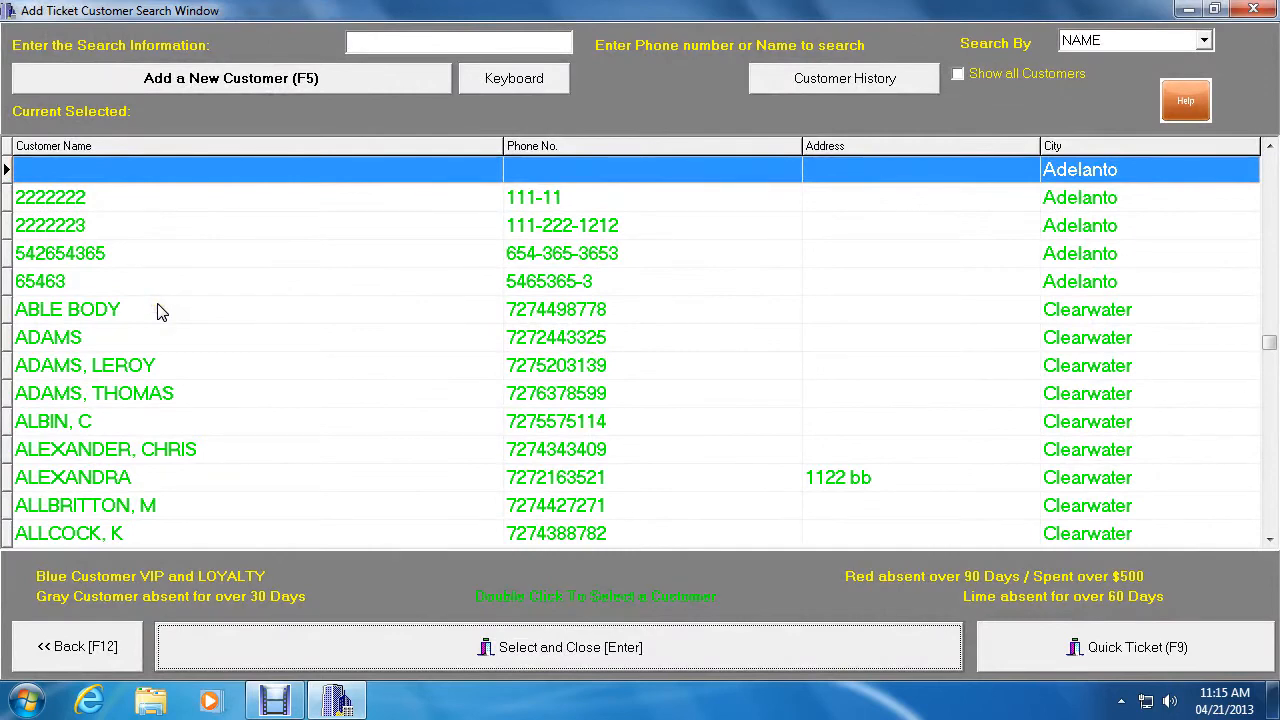
click(157, 310)
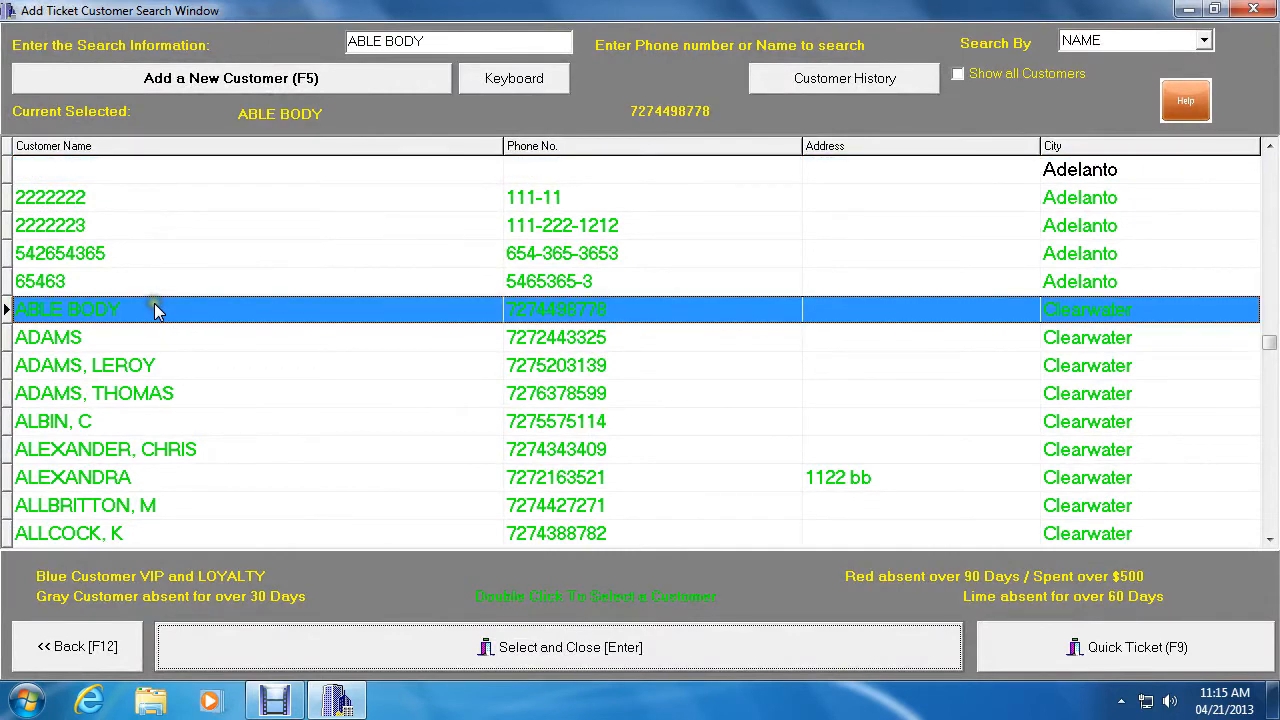
double_click(157, 310)
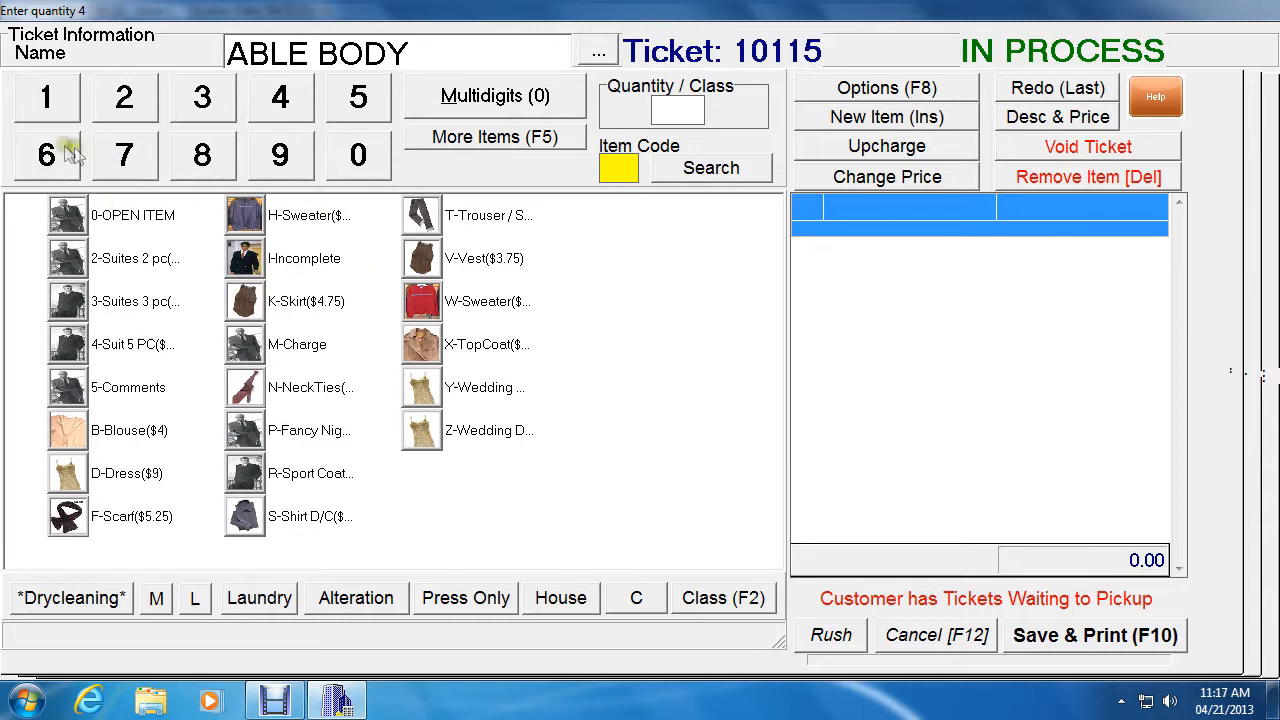
Step: Add one W-Sweater to the ticket and give it a Silk upcharge for 1 item
click(48, 85)
click(420, 303)
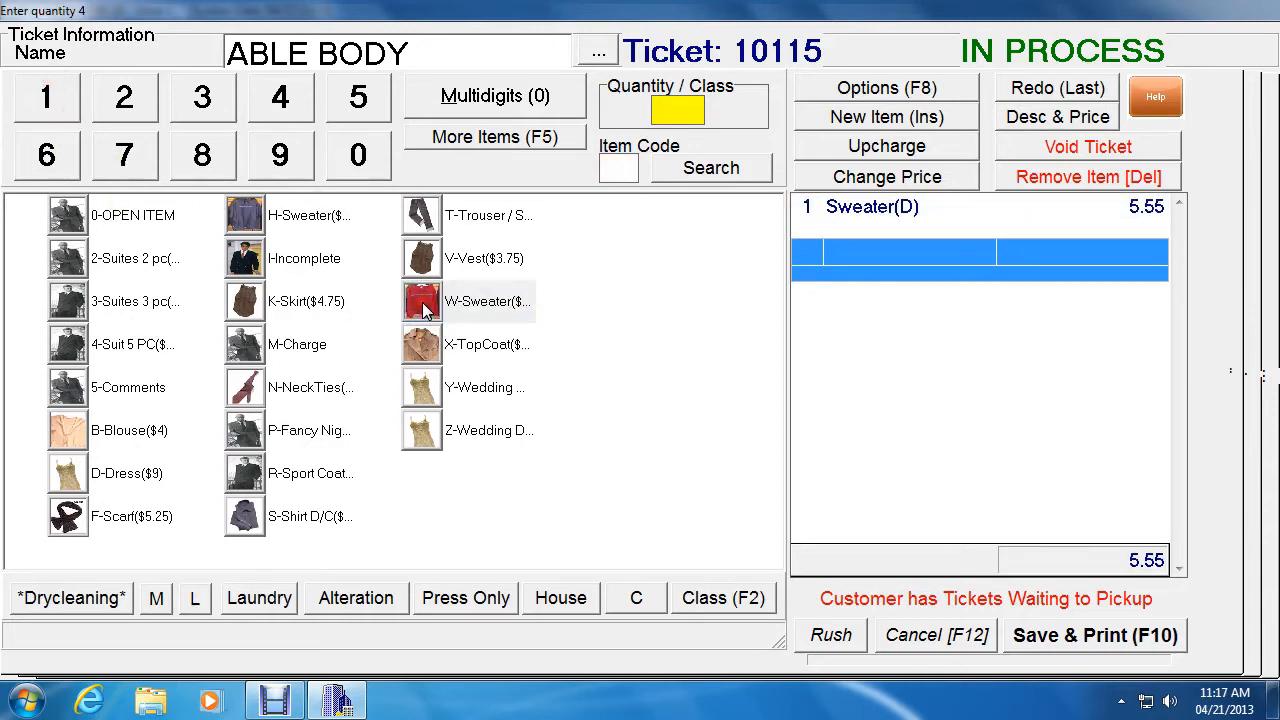
click(936, 212)
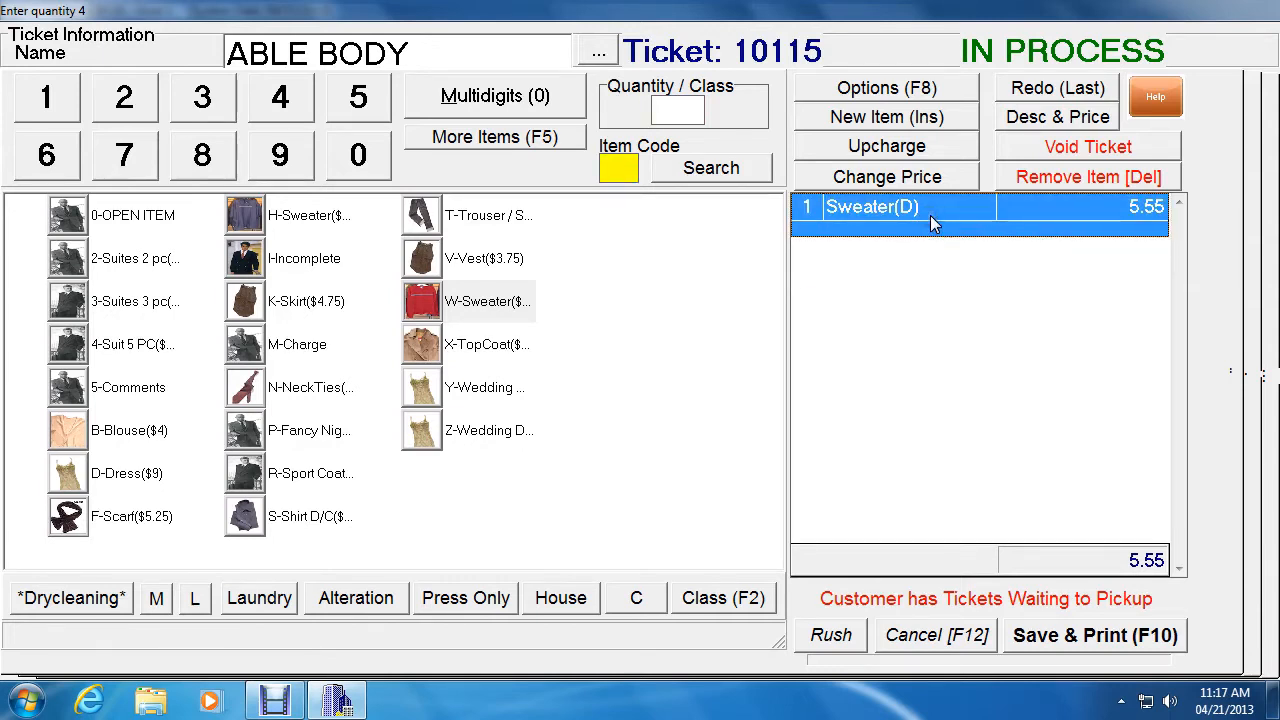
click(930, 218)
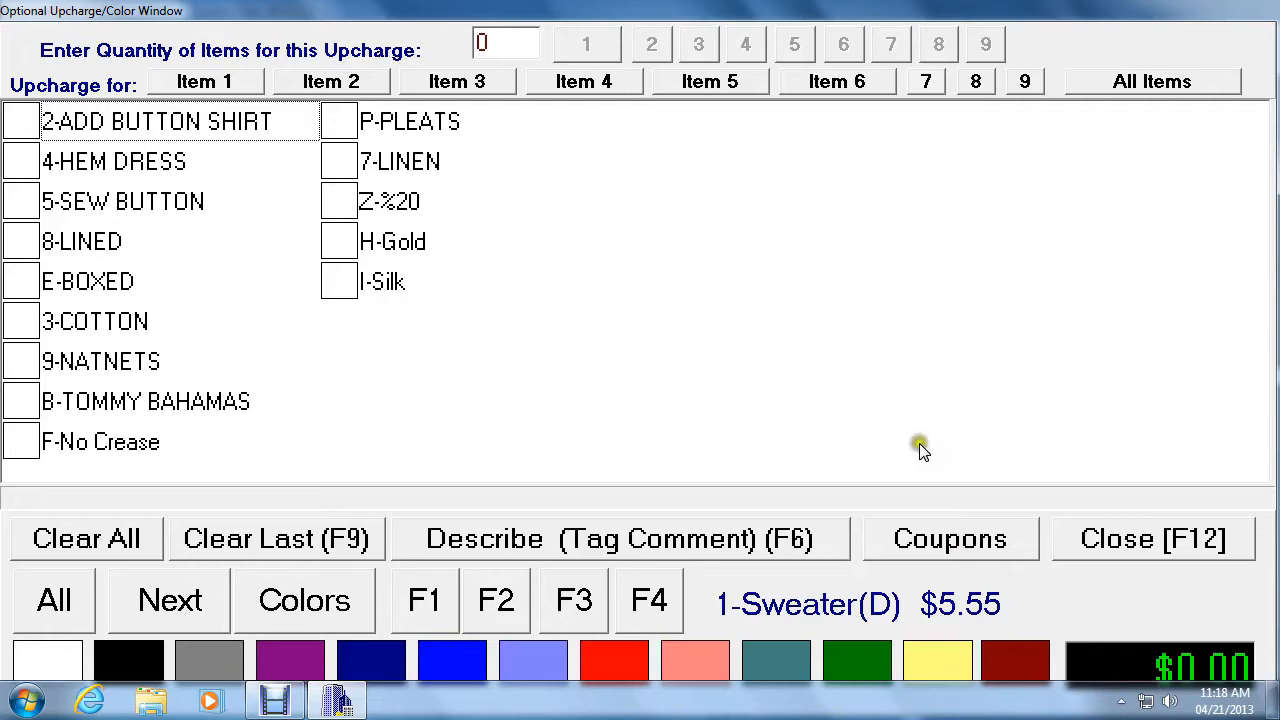
click(336, 281)
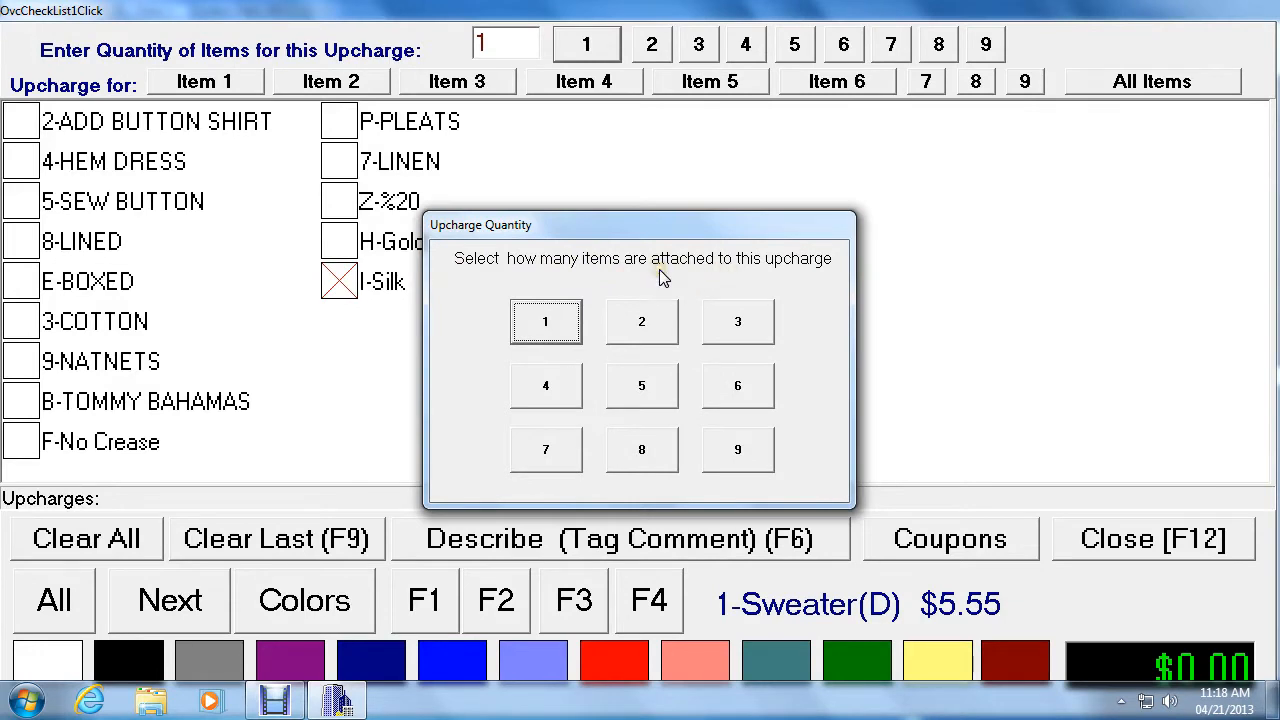
click(563, 323)
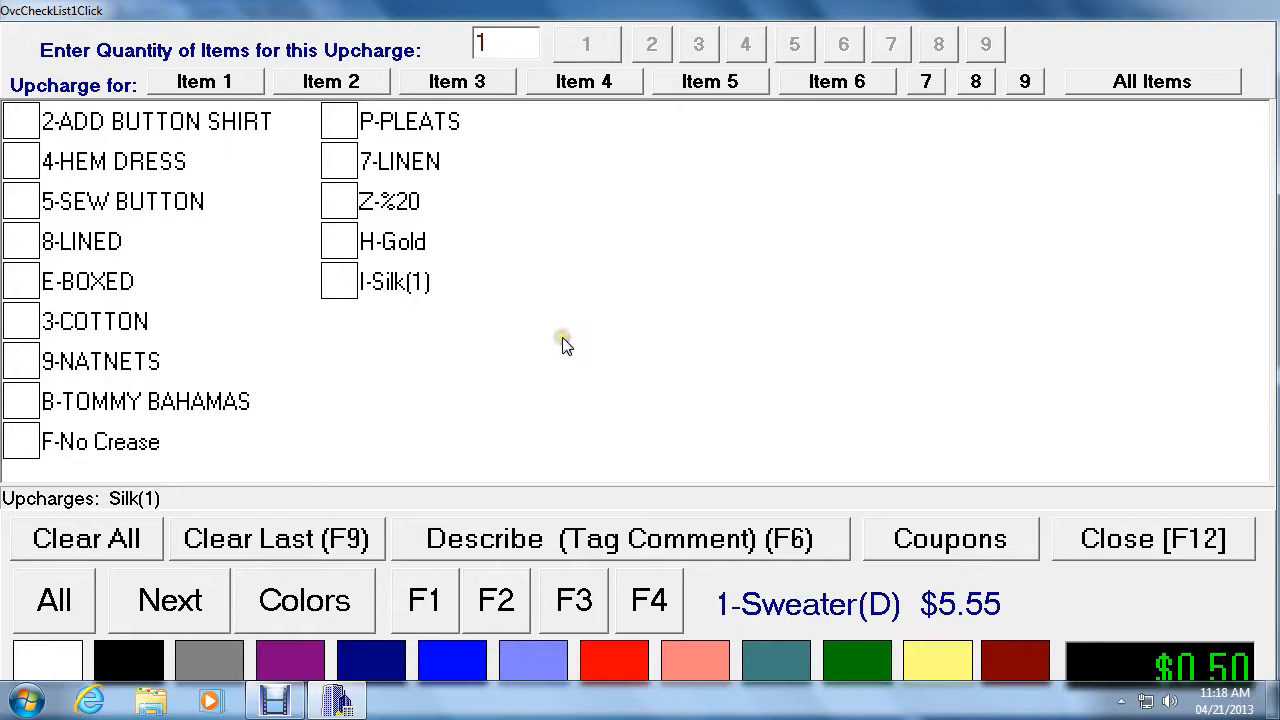
Step: Add a Gold upcharge for 1 item to the single sweater and return to the ticket
click(155, 510)
click(378, 418)
click(340, 250)
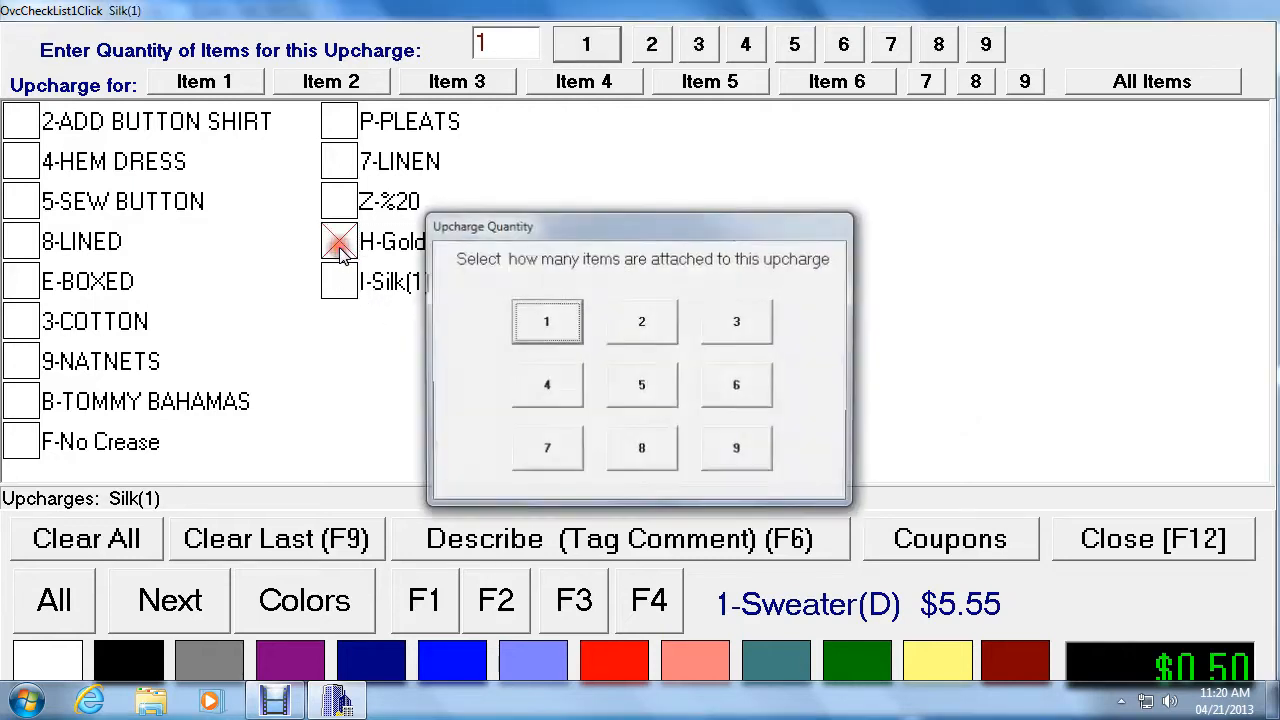
click(547, 322)
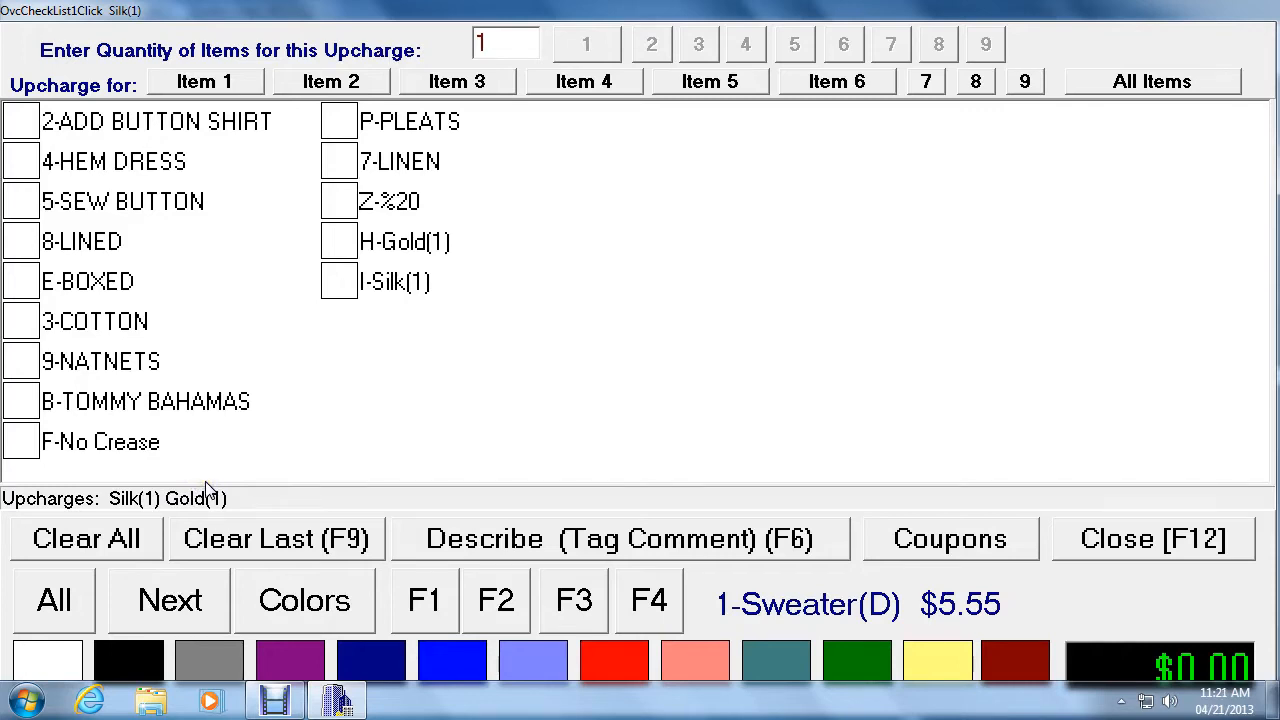
click(1098, 538)
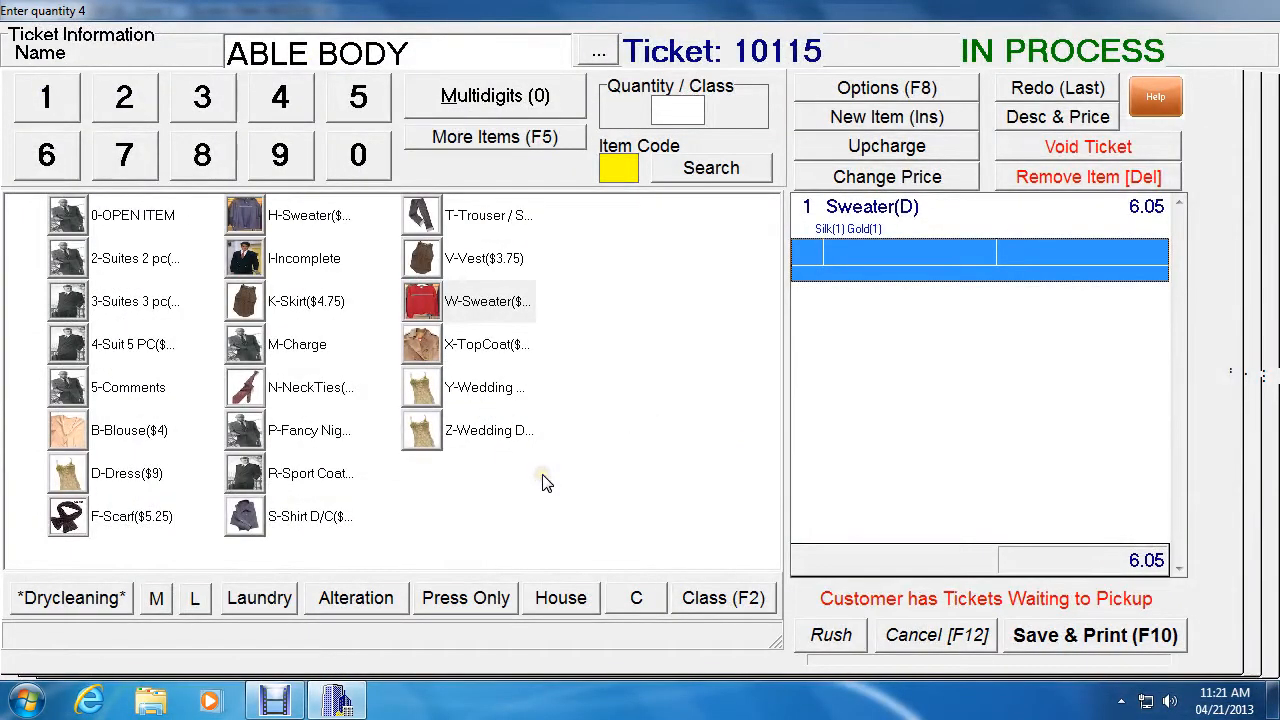
Step: Add three W-Sweaters as a second line on the ticket and select that line
click(203, 97)
click(427, 317)
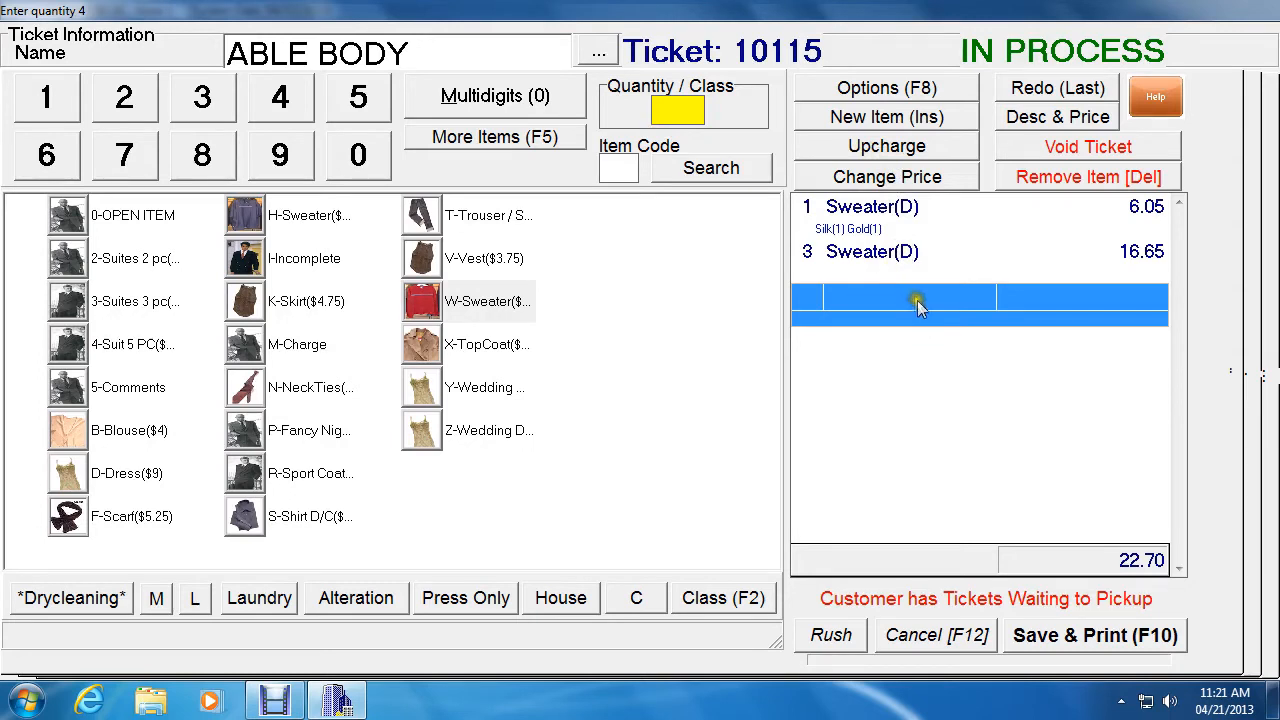
click(874, 260)
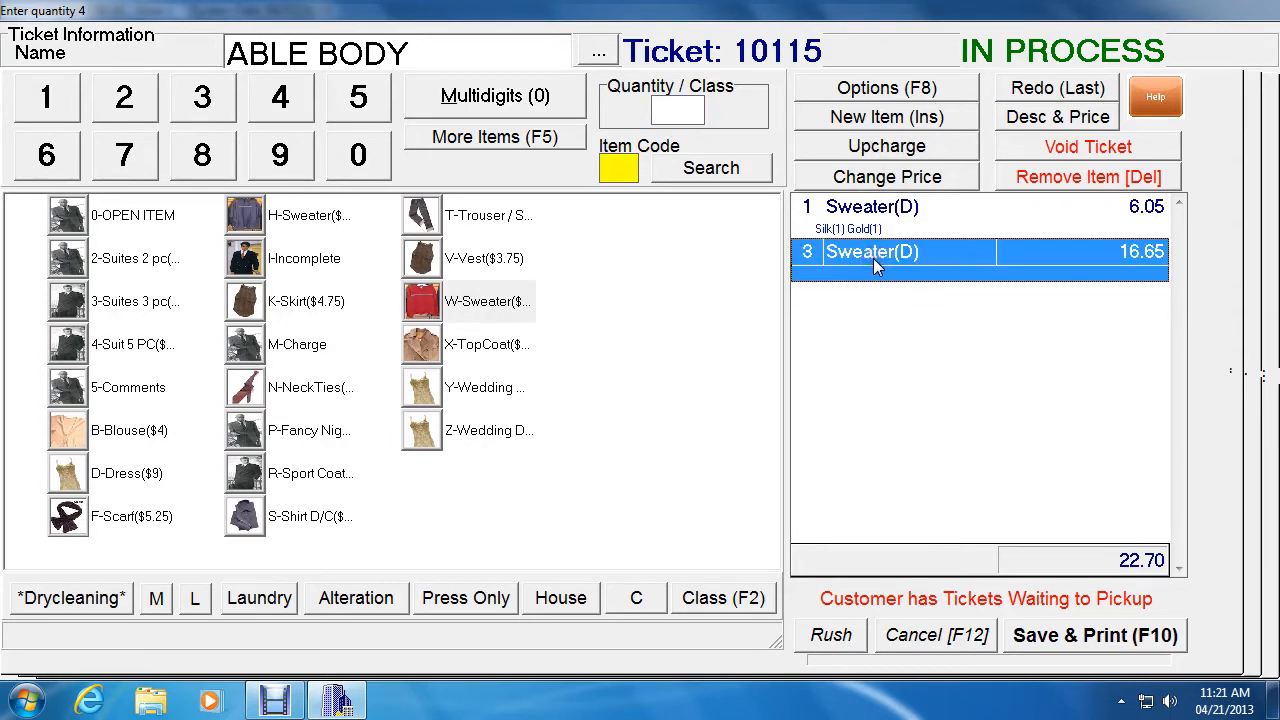
click(877, 213)
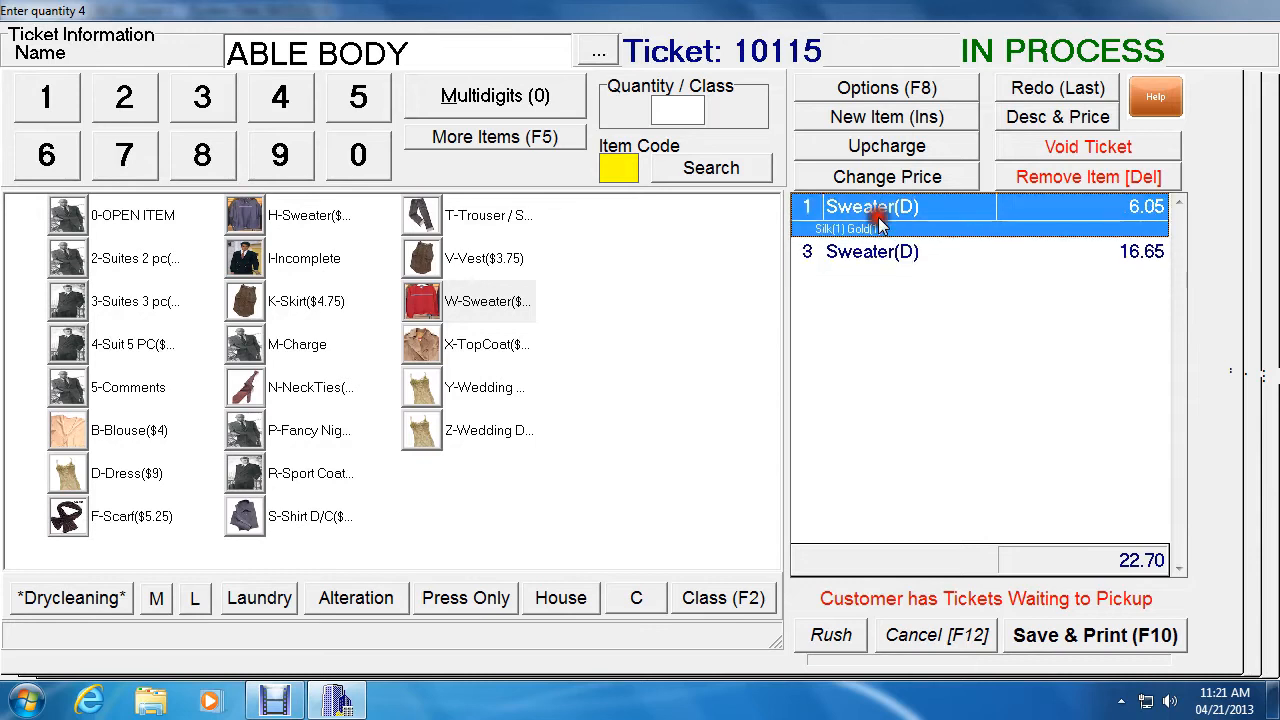
click(881, 251)
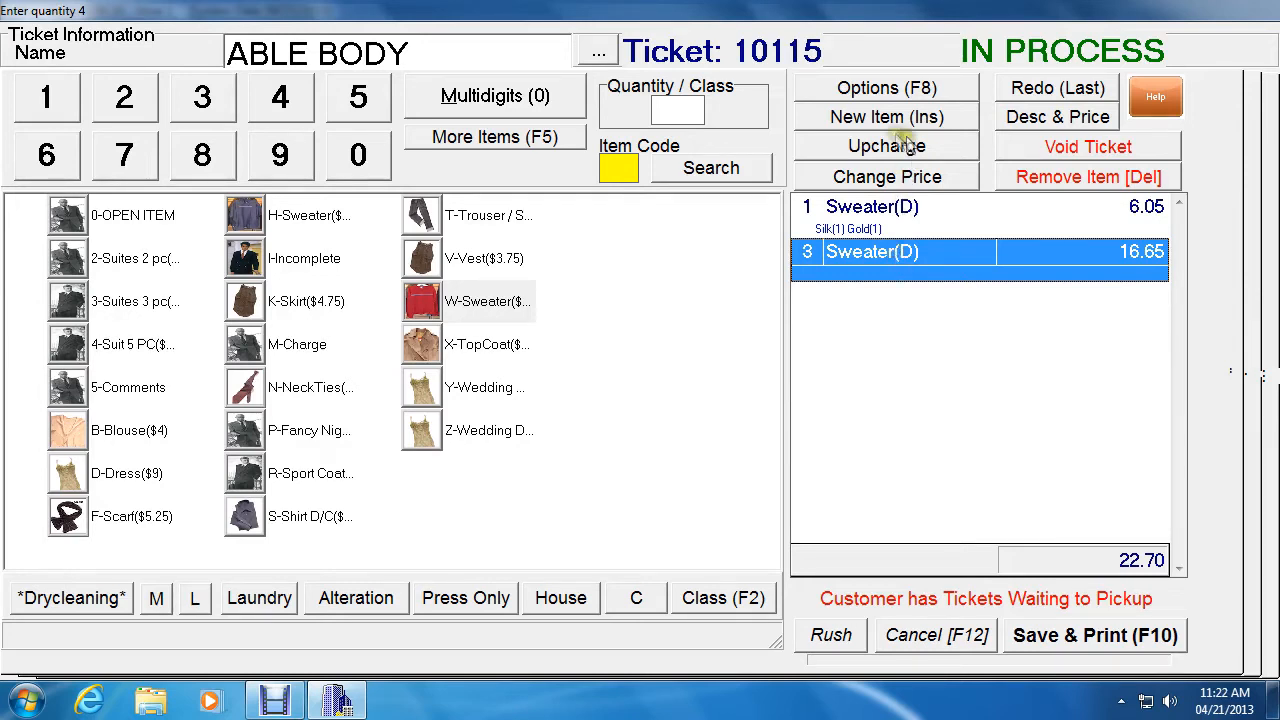
Step: Apply a Silk upcharge to 1 and a Linen upcharge to 2 of the three sweaters
double_click(898, 252)
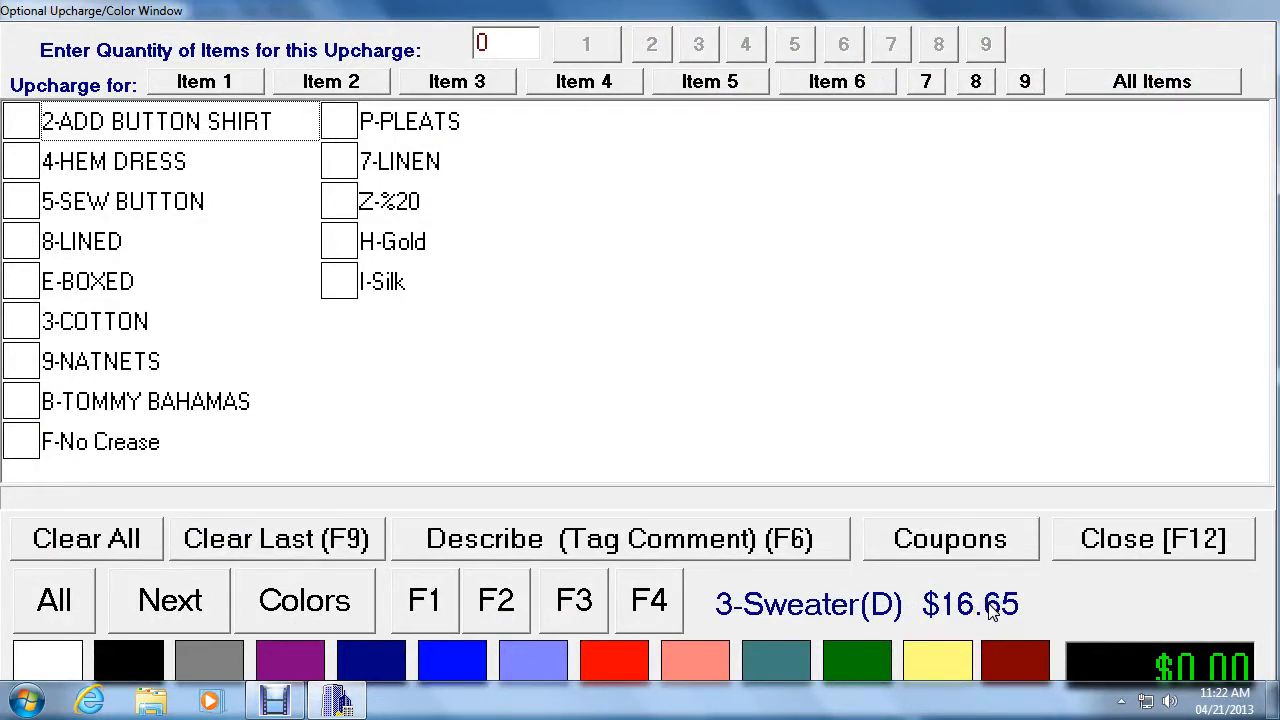
click(343, 285)
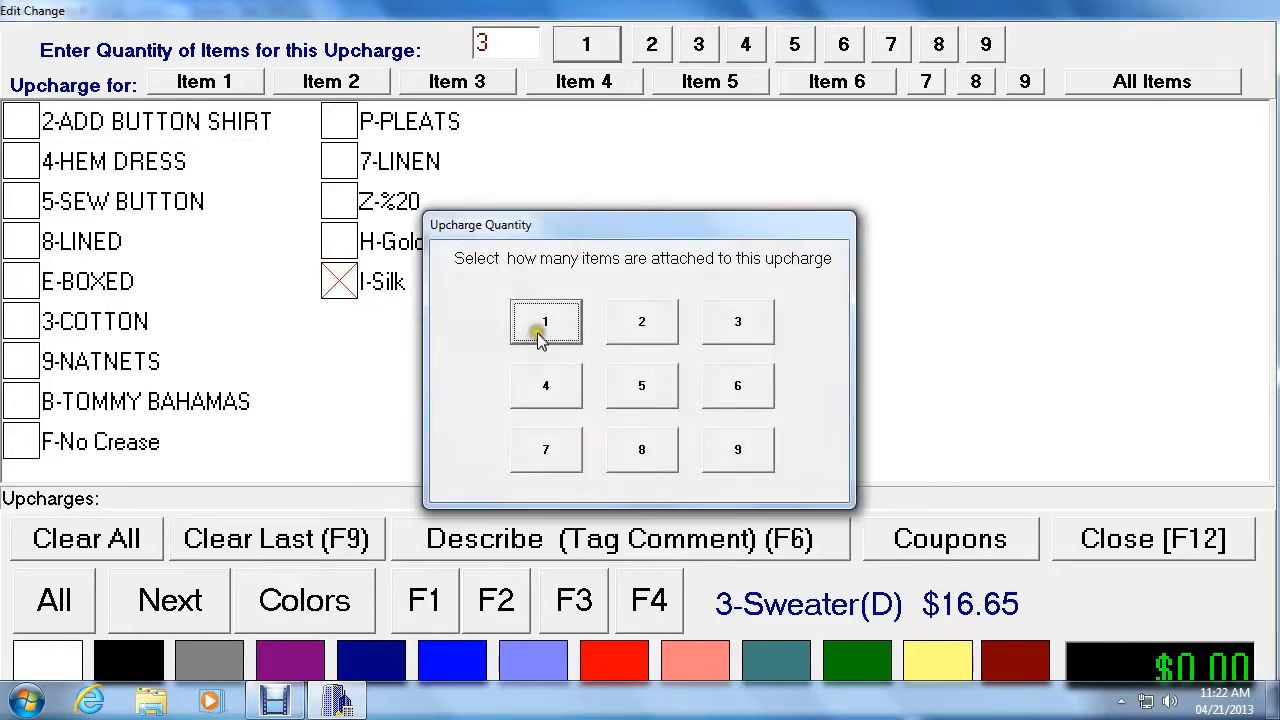
click(545, 322)
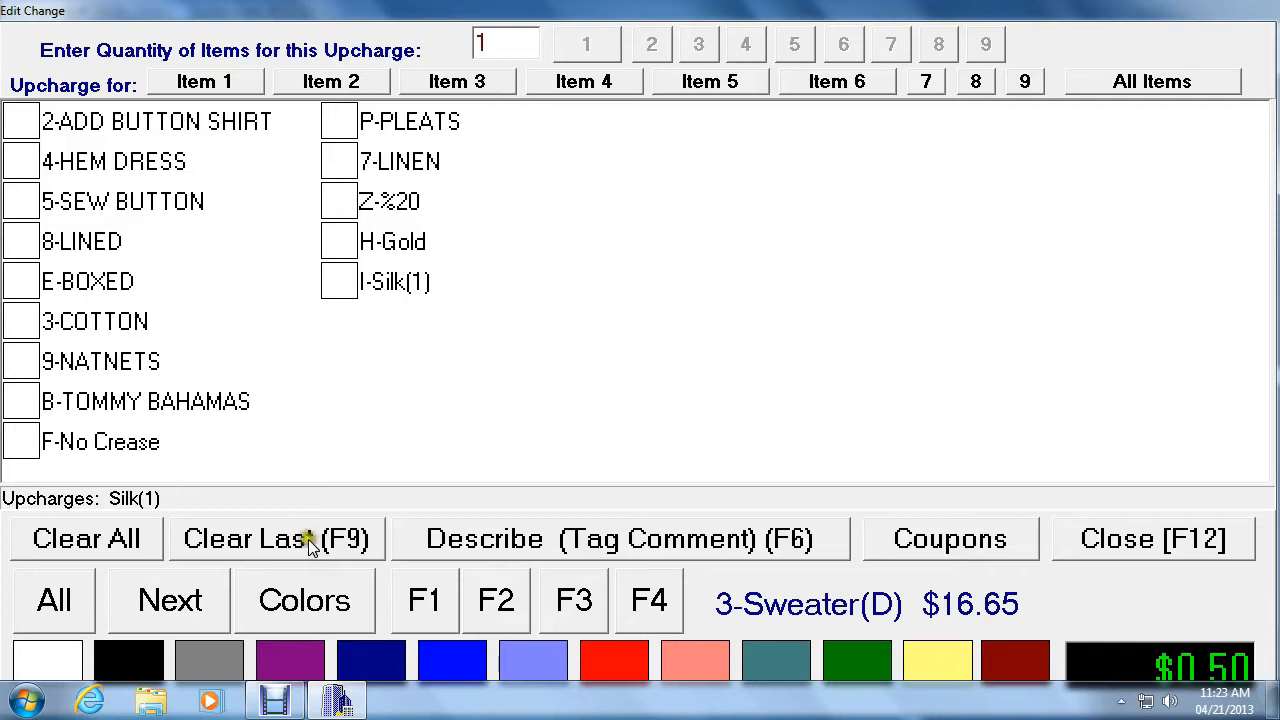
click(336, 166)
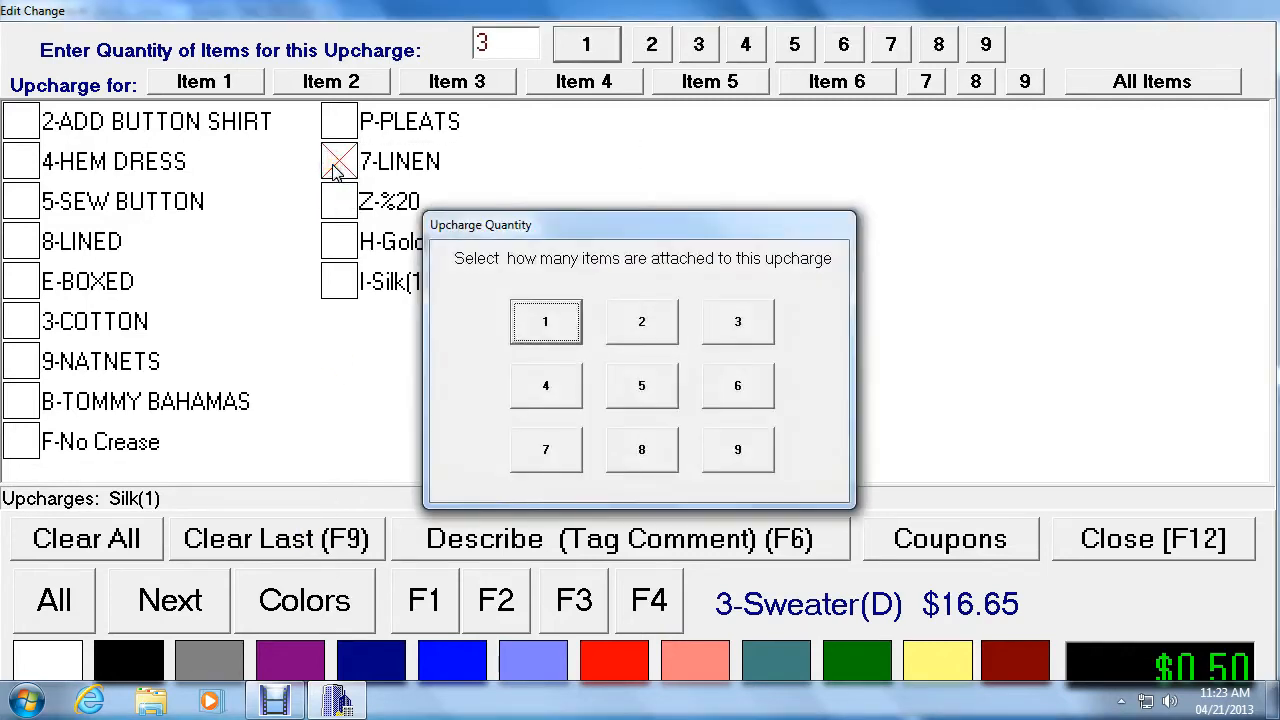
click(641, 323)
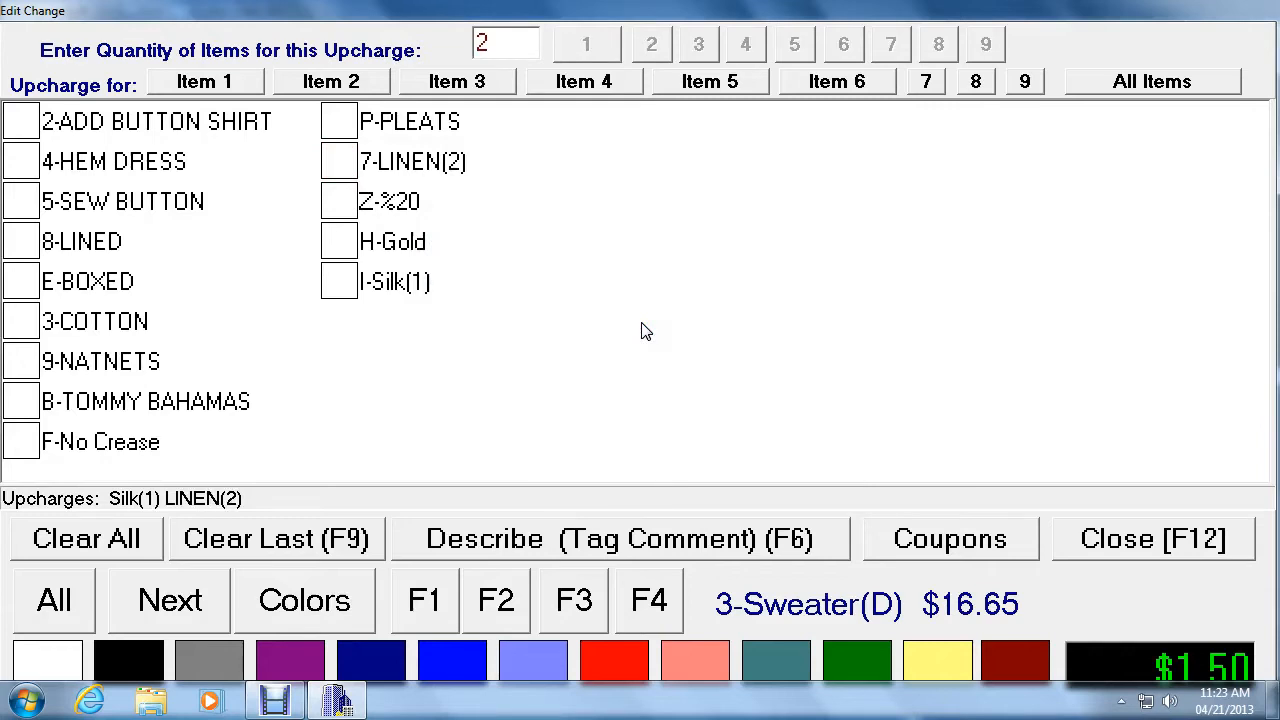
Step: Save the tag comment UGLY as the description for the three sweaters and return to the ticket
click(619, 547)
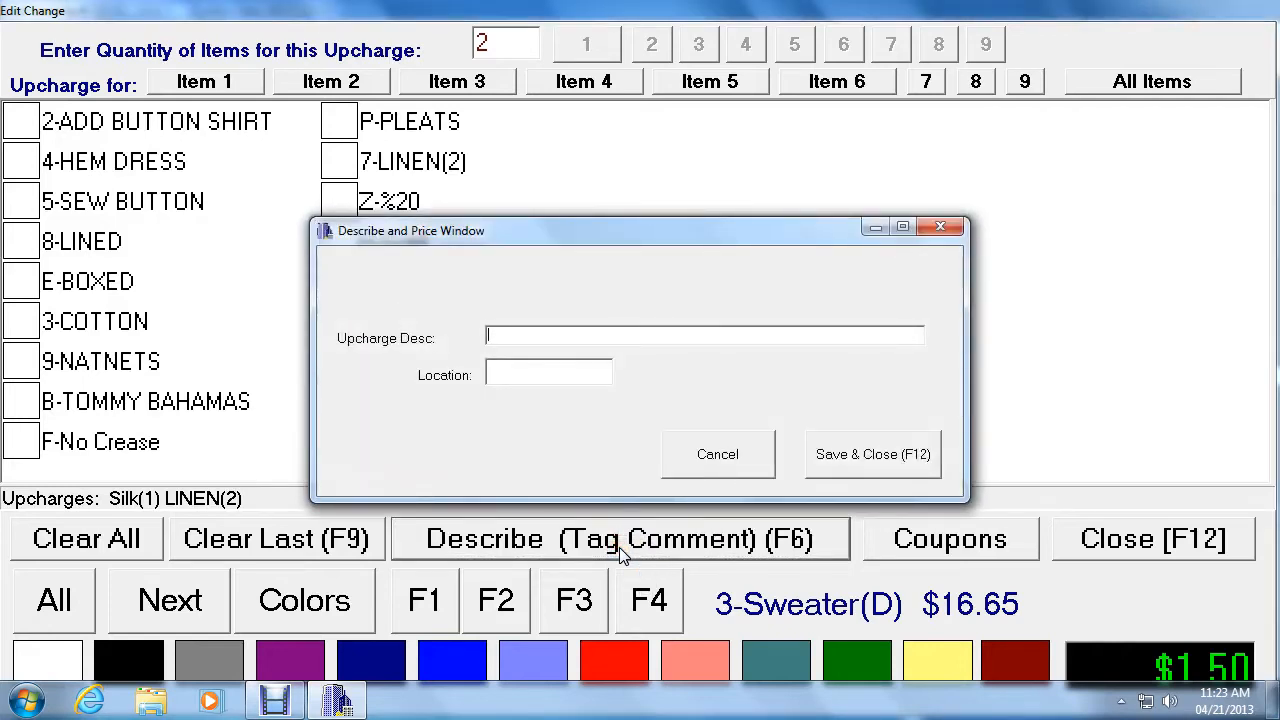
click(498, 336)
text(UGLY)
click(557, 361)
click(562, 361)
click(566, 362)
click(882, 454)
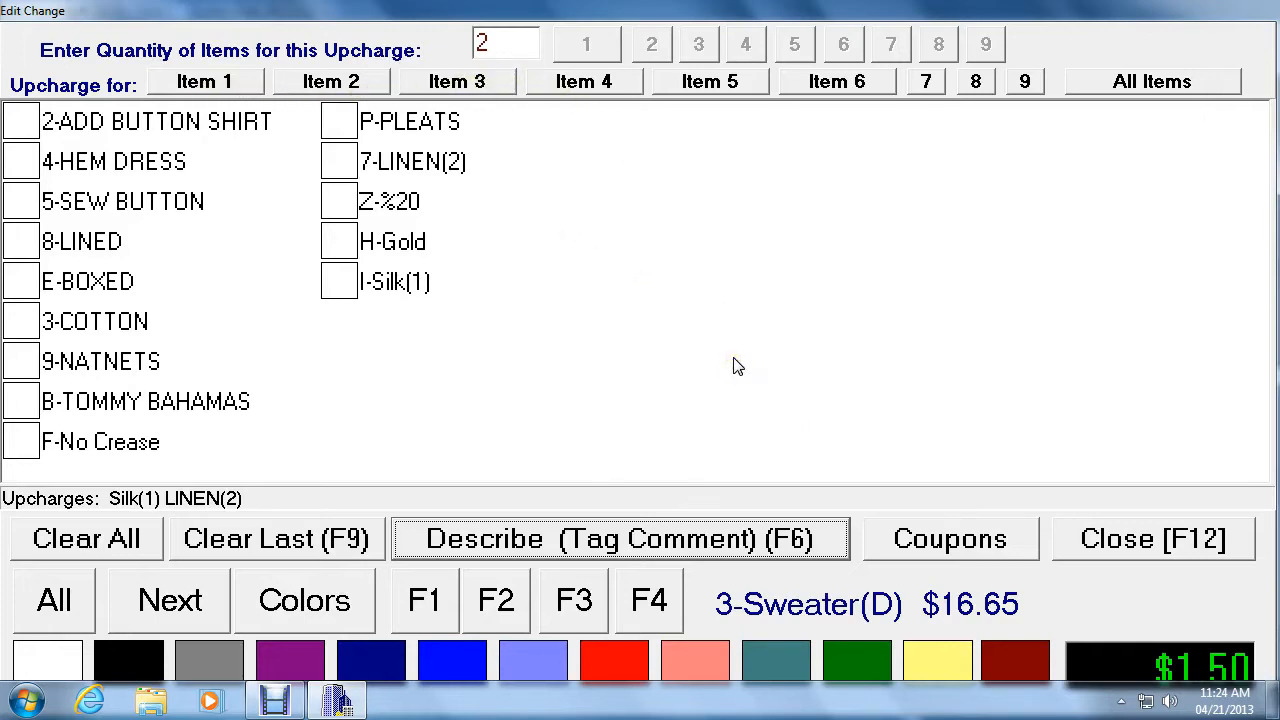
click(1092, 542)
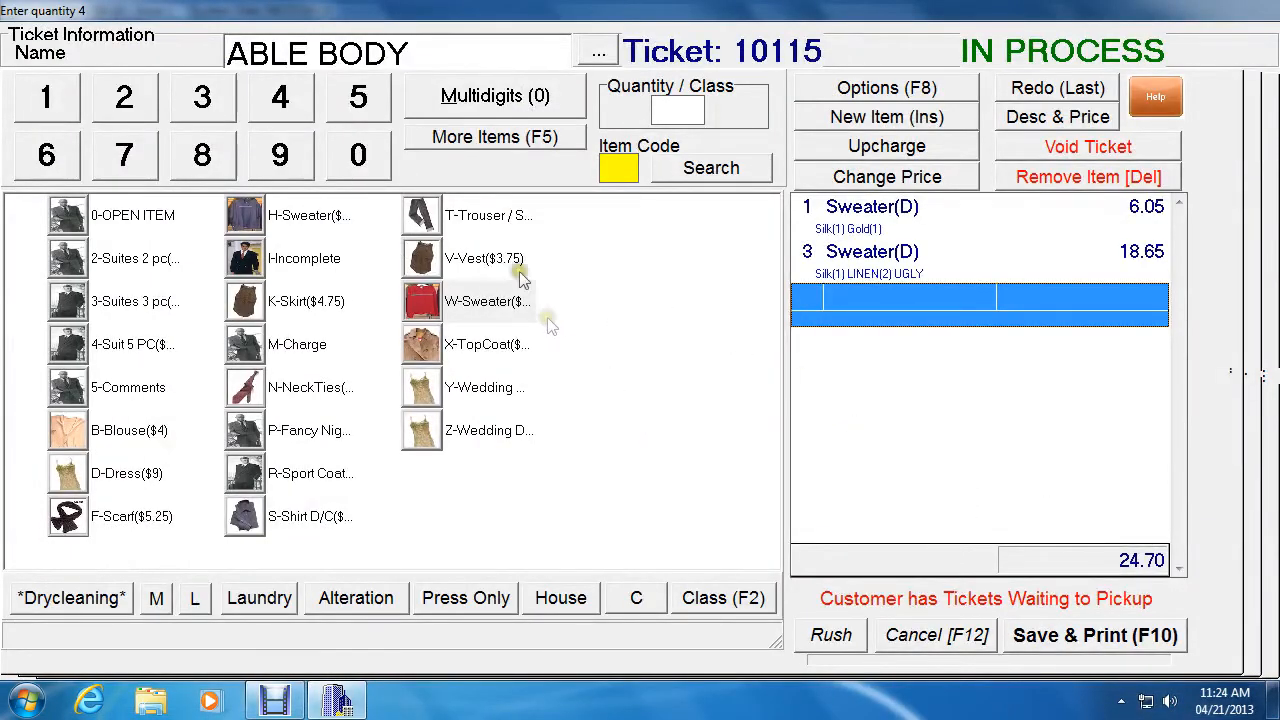
Step: Add four W-Sweaters as a third line on the ticket and open the line's upcharge and color options
click(265, 92)
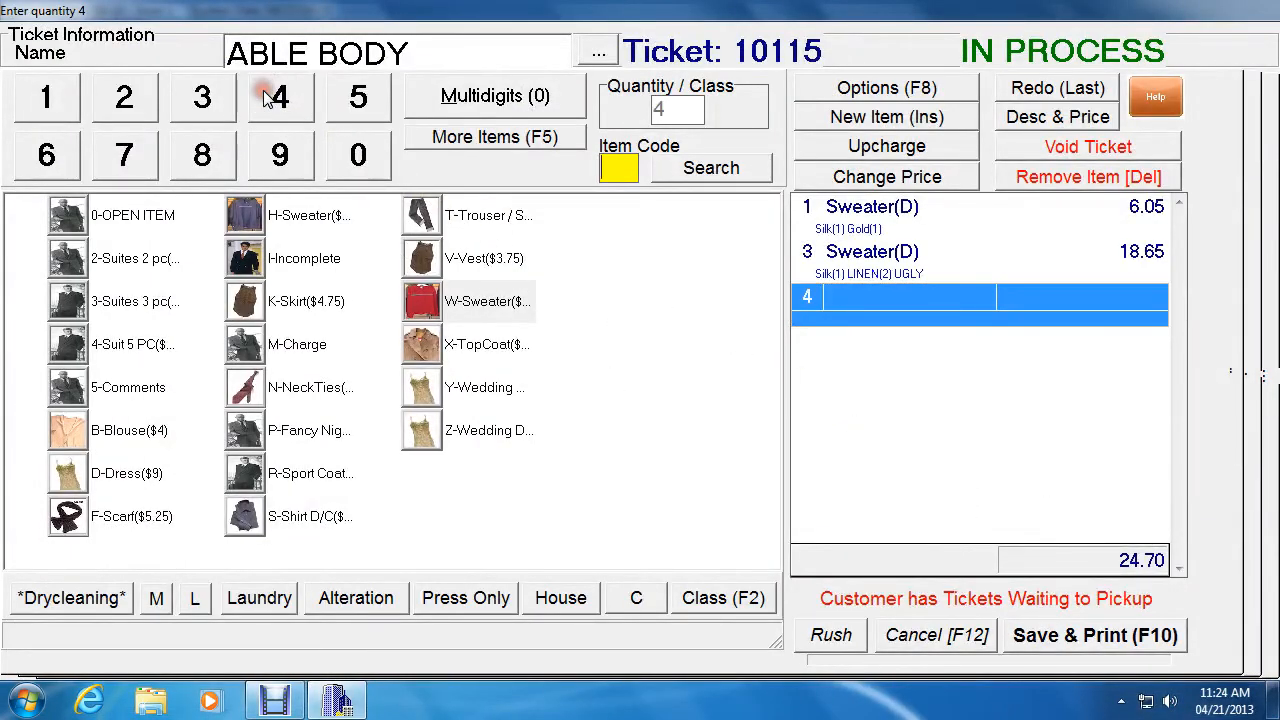
click(421, 303)
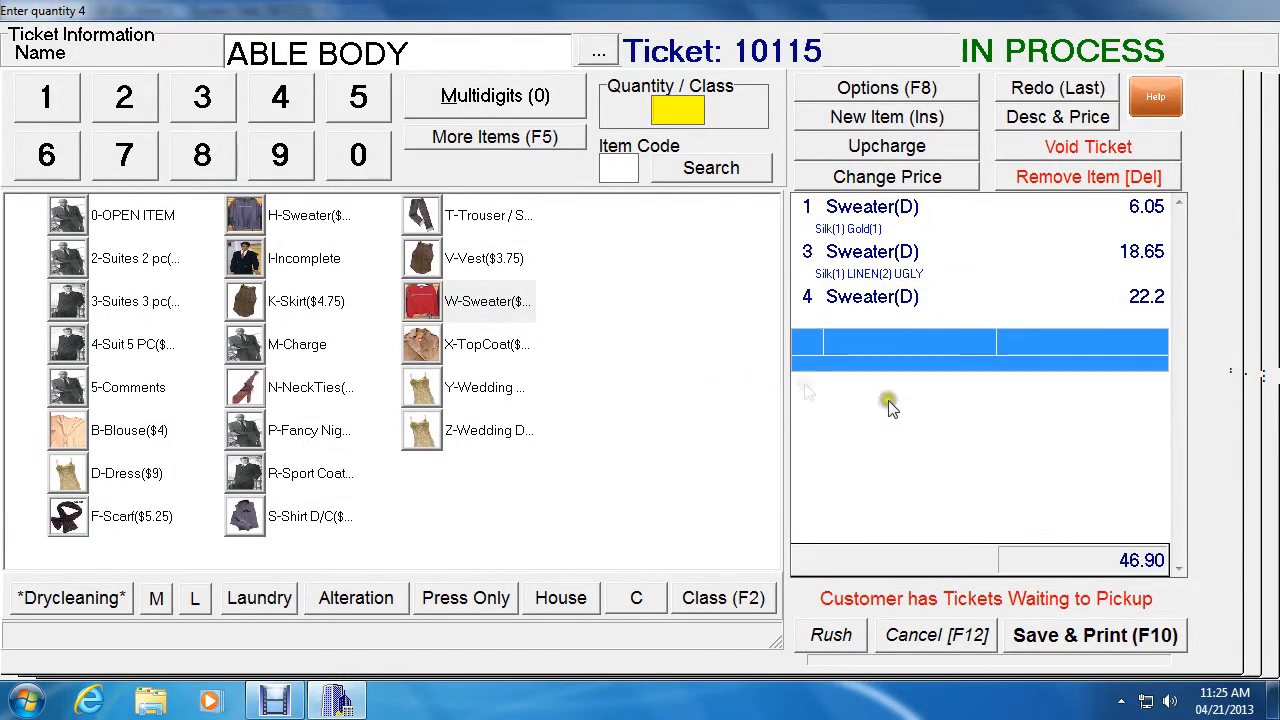
click(943, 304)
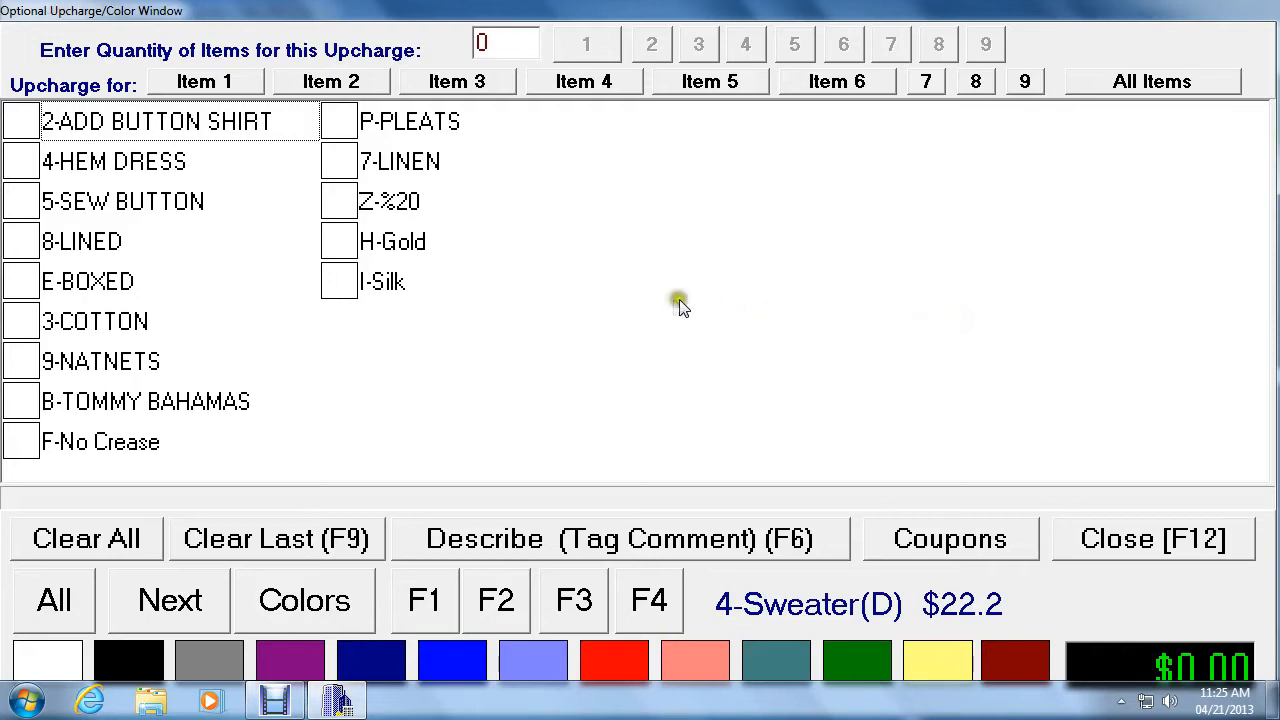
Step: Mark item 1 of the four sweaters as blue and give it a Silk upcharge for 1 item
click(254, 82)
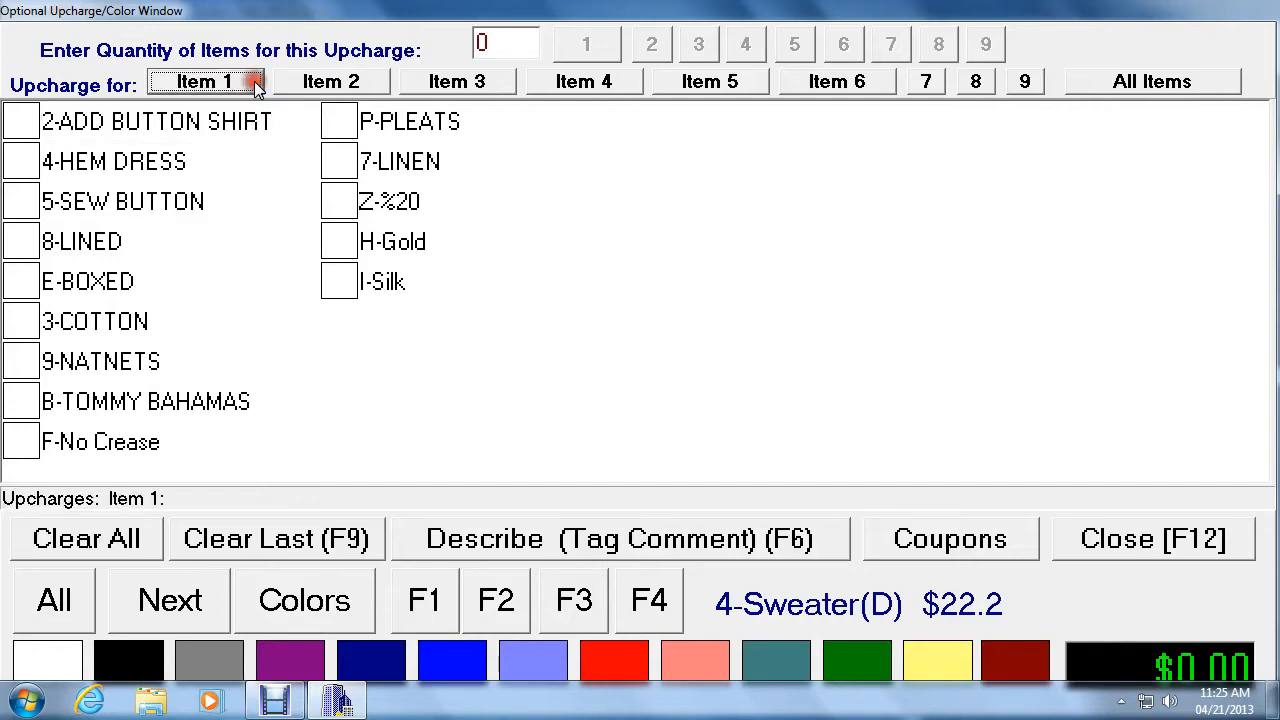
click(454, 654)
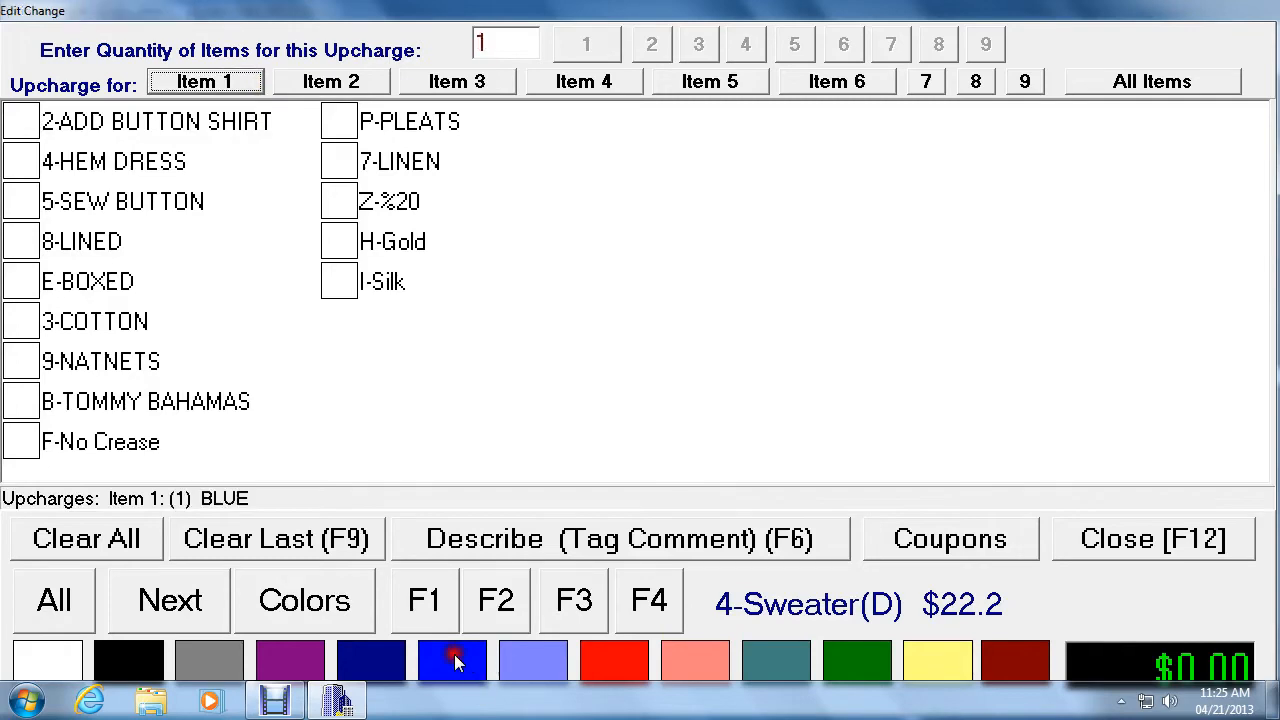
click(240, 80)
click(339, 282)
click(551, 324)
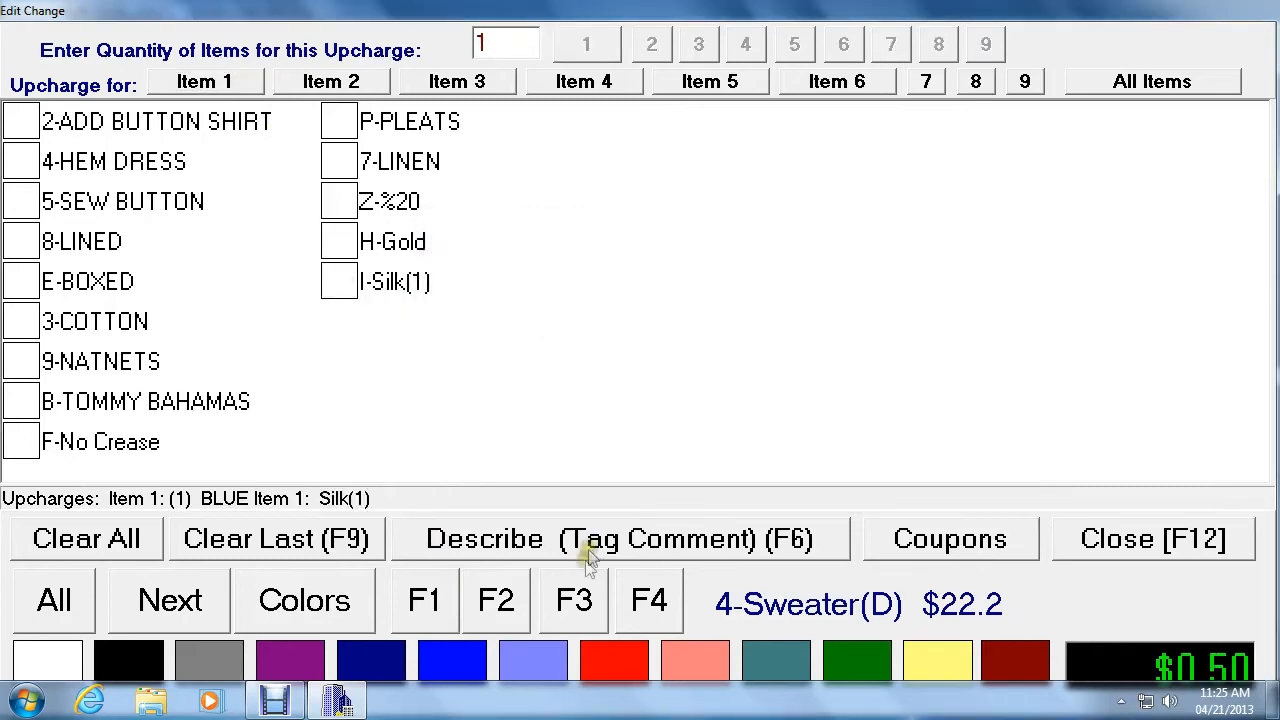
Step: Mark item 2 of the four sweaters as red, item 3 as green and item 4 as yellow, and return to the ticket
click(370, 84)
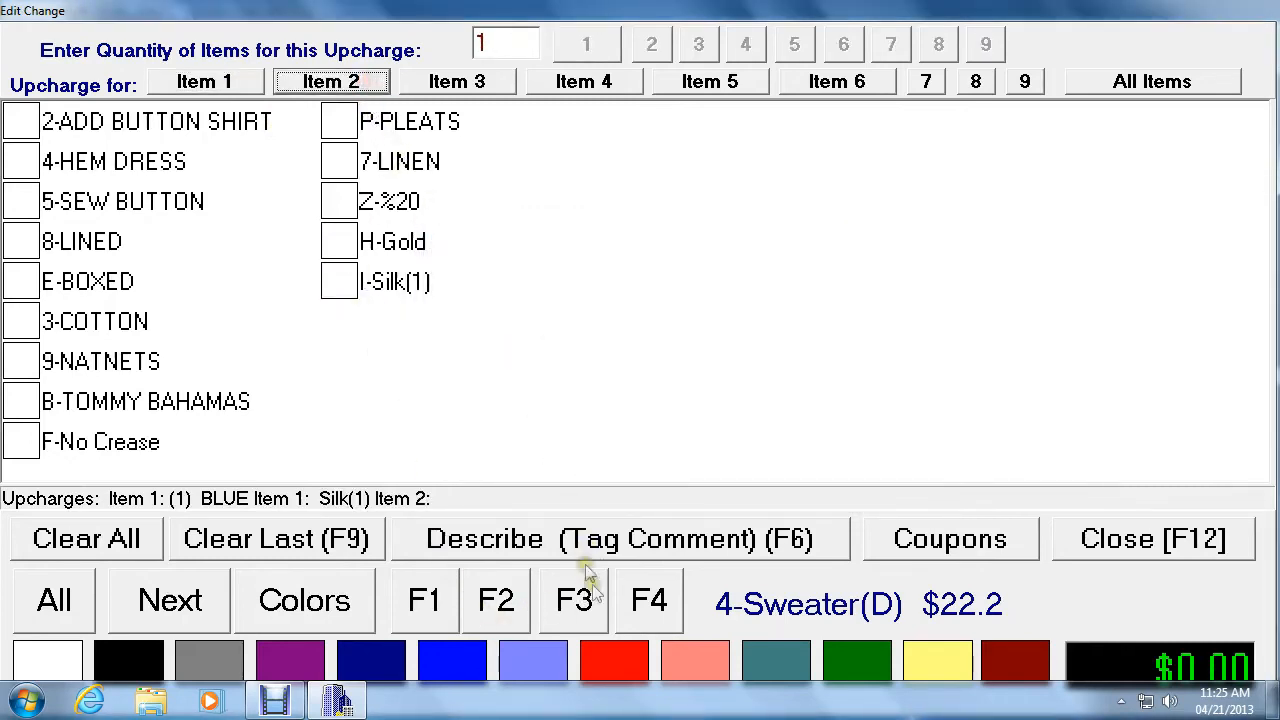
click(614, 662)
click(497, 86)
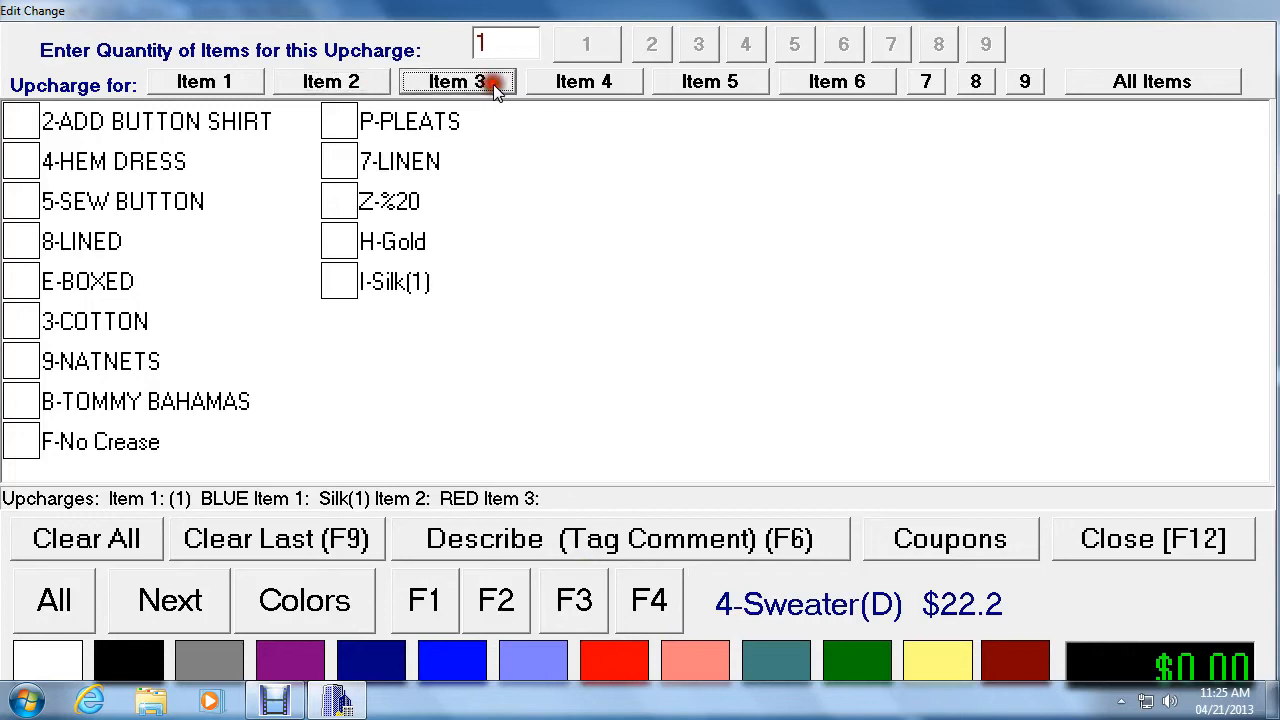
click(860, 662)
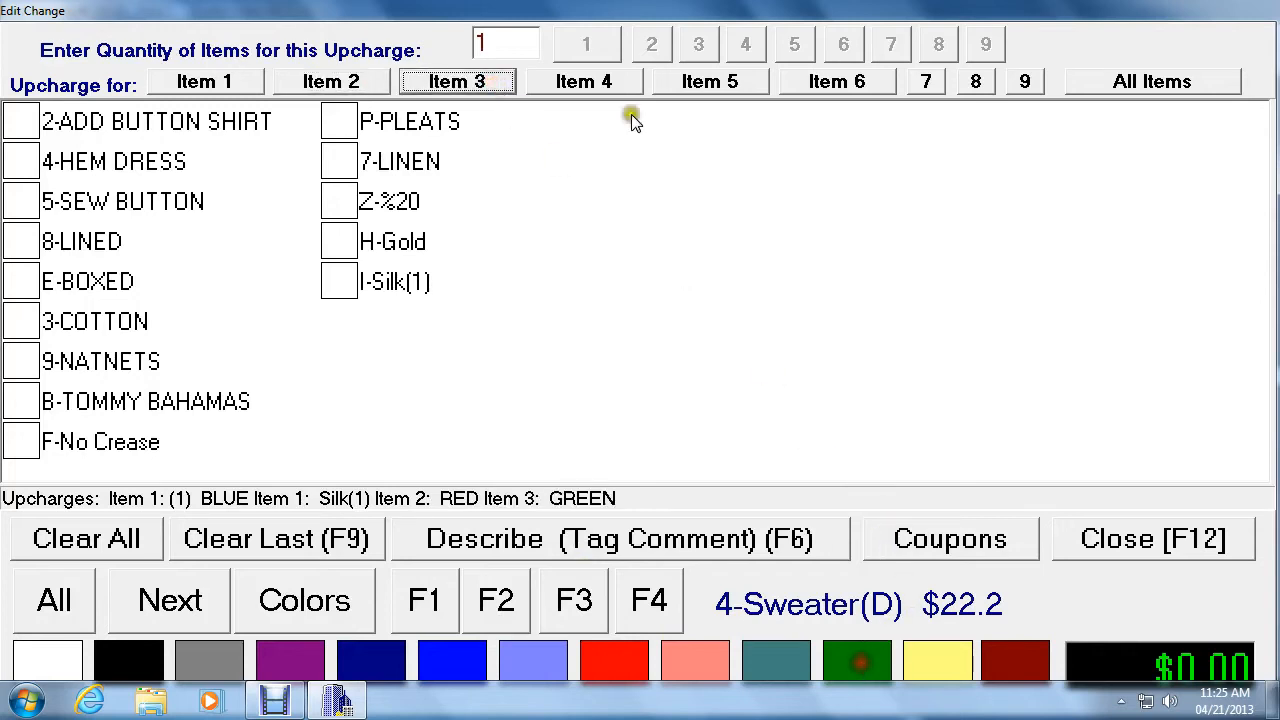
click(578, 82)
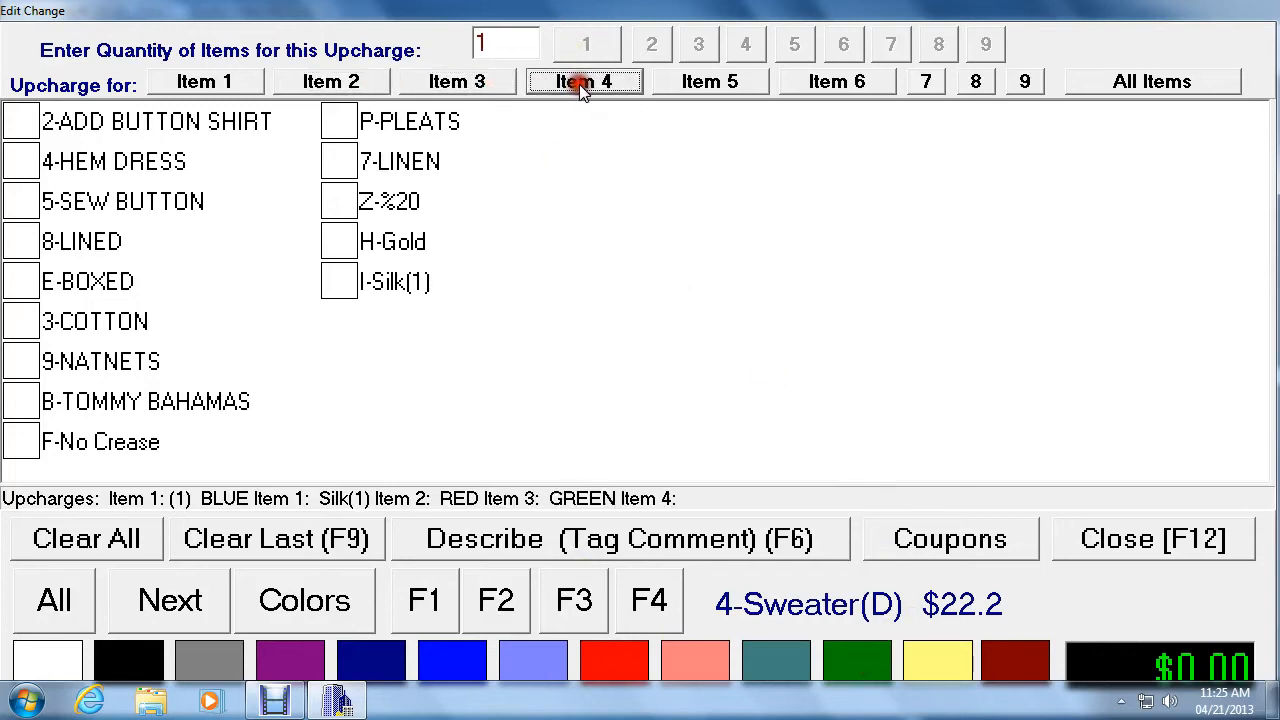
click(946, 663)
click(1078, 536)
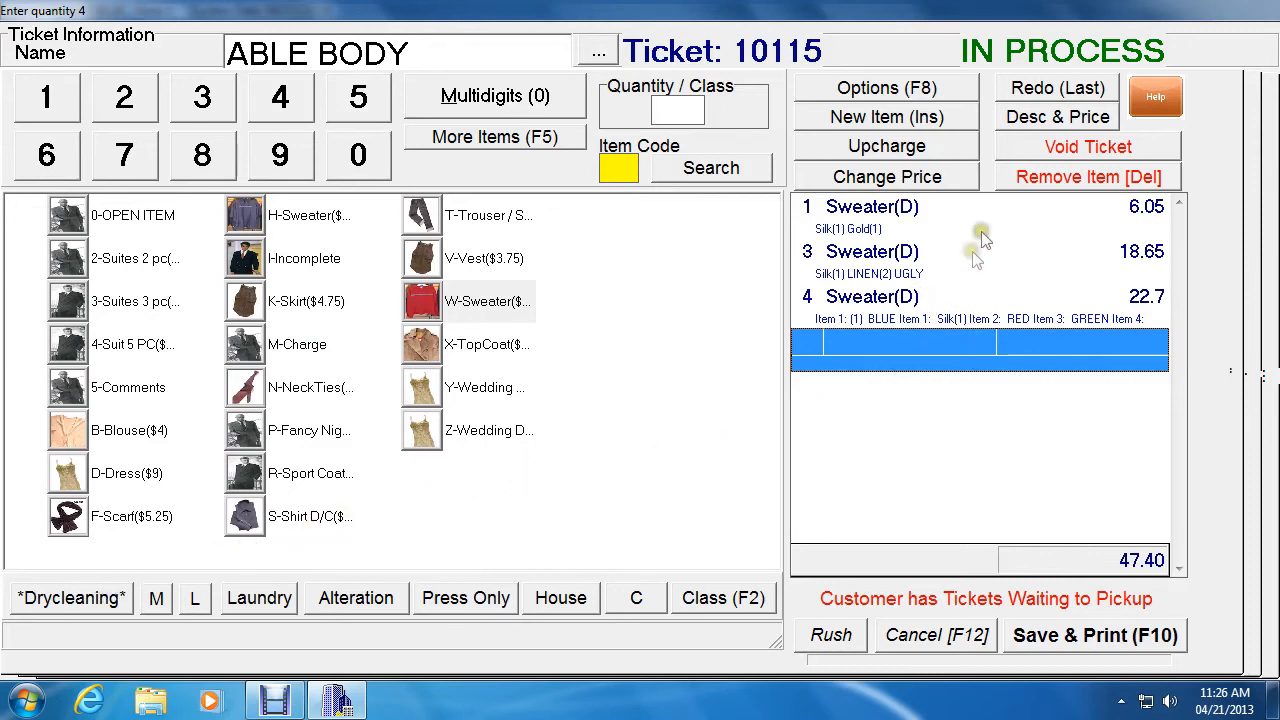
Step: Enable Use Upcharges on Optional Upcharge Window in the ticket properties and save the setting
click(903, 308)
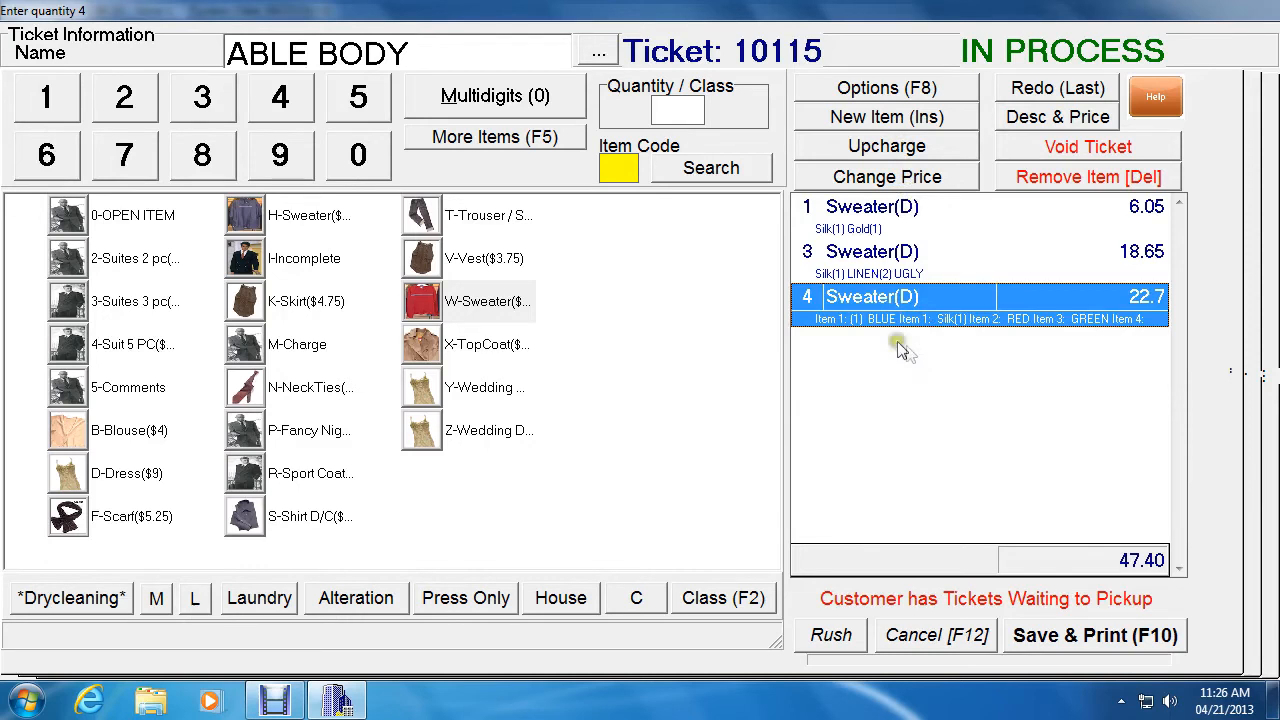
click(885, 341)
right_click(625, 390)
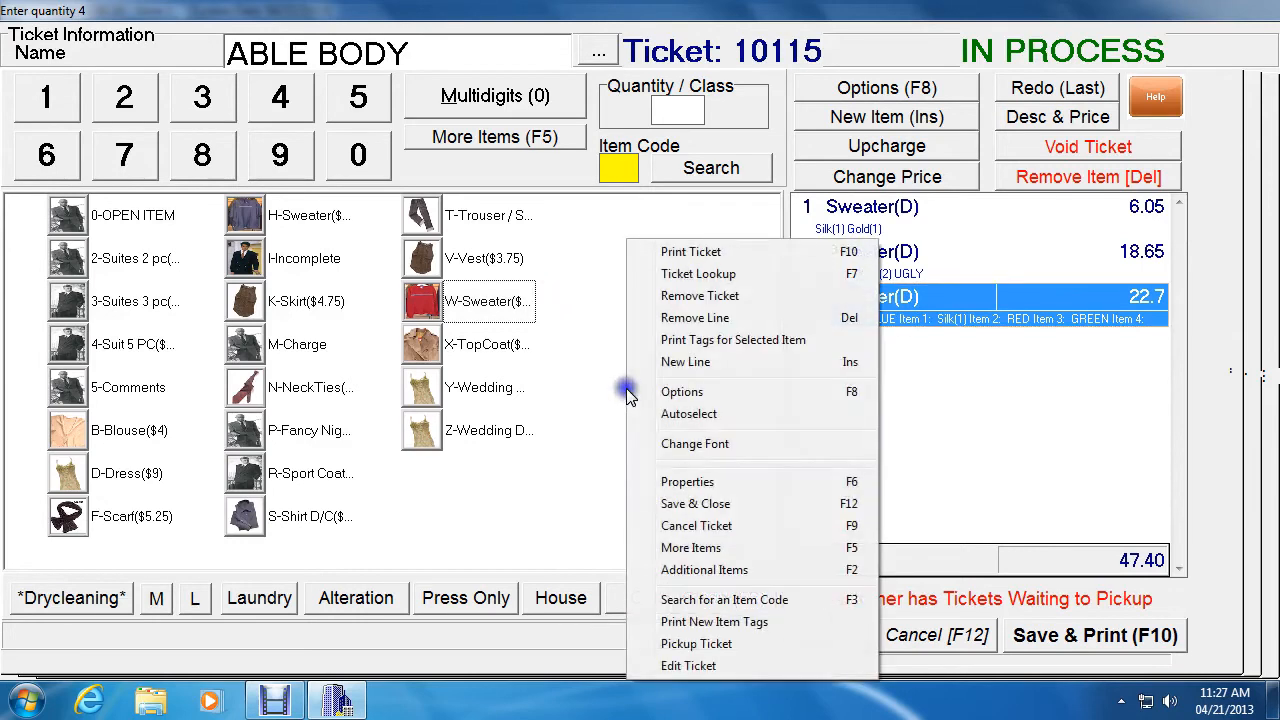
click(749, 481)
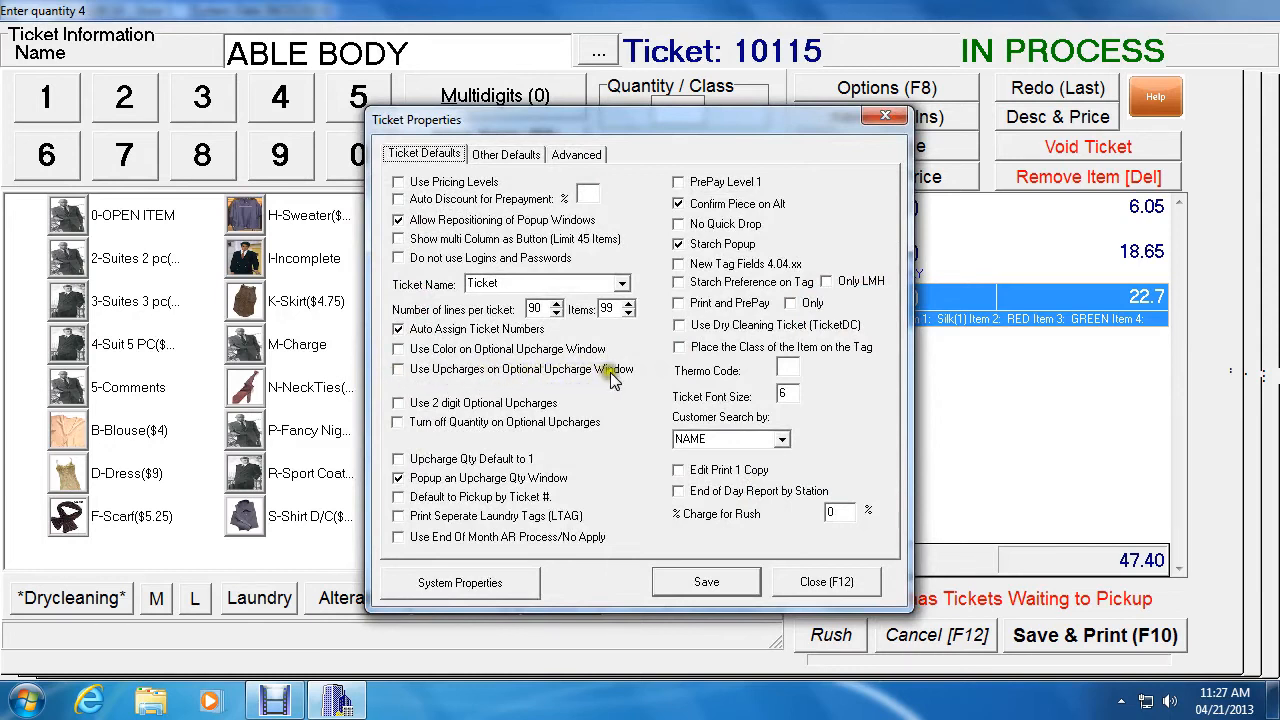
click(398, 370)
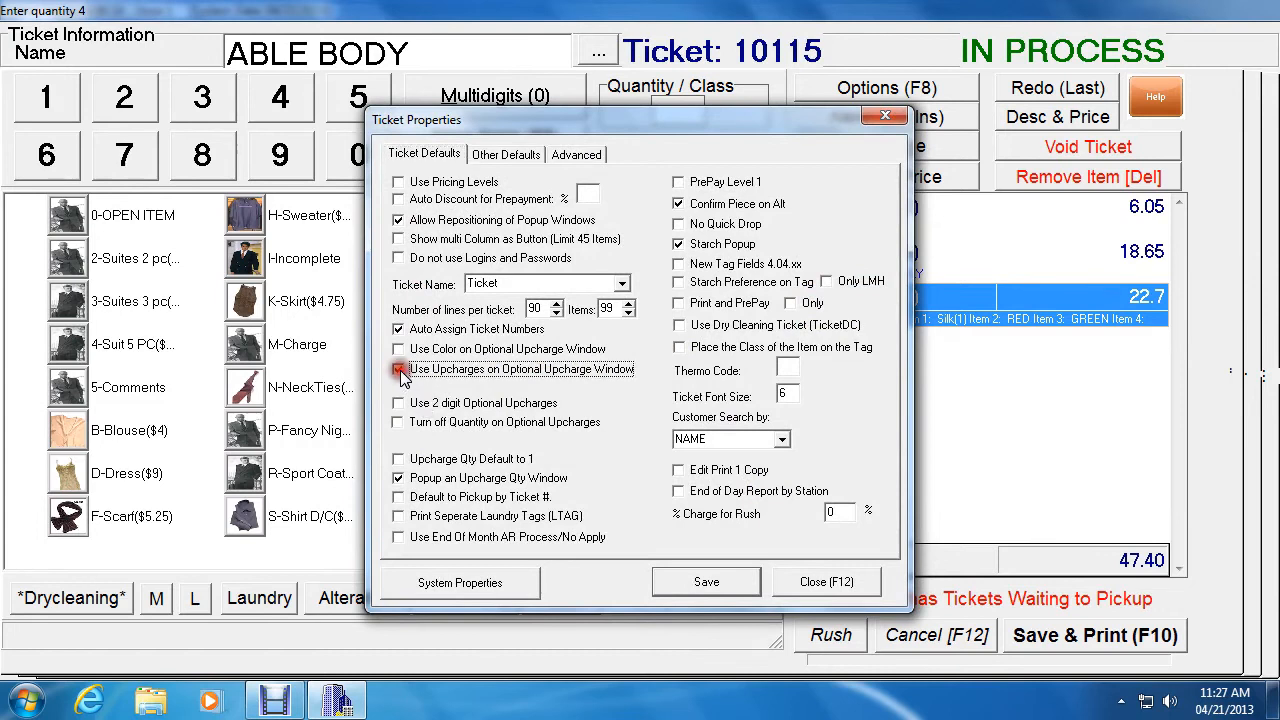
click(692, 584)
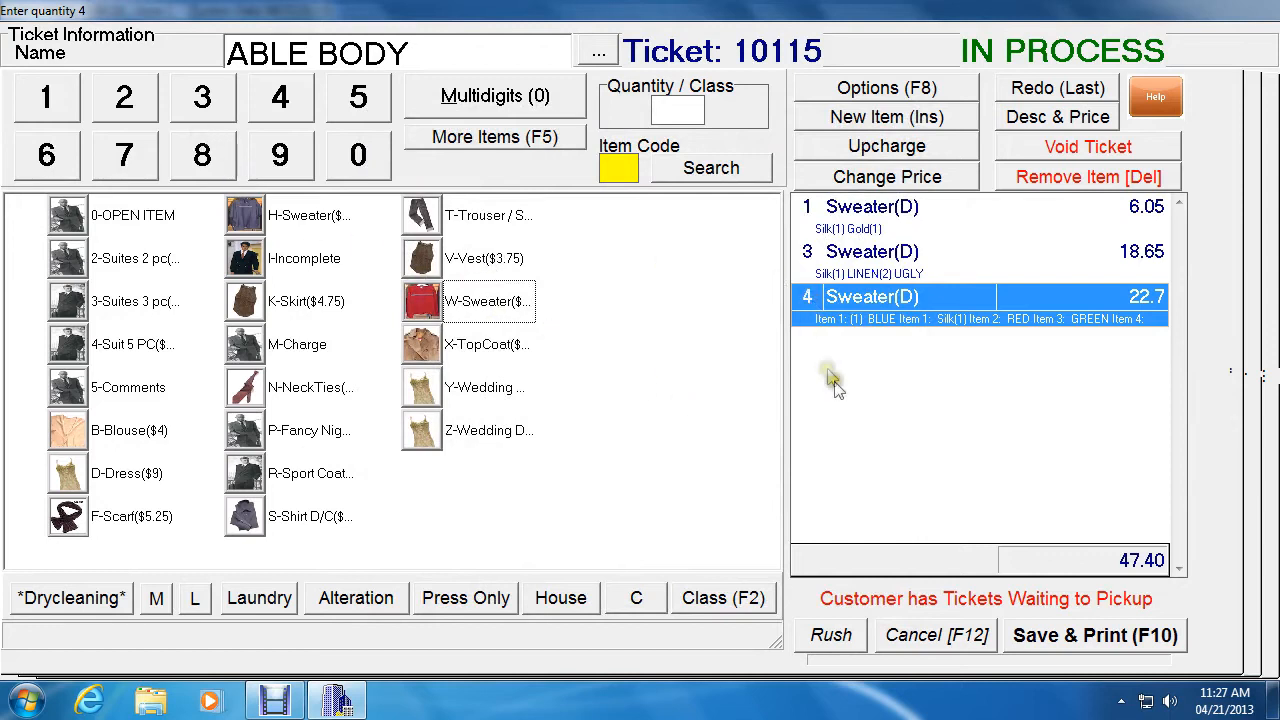
Step: Add one K-Skirt as a fourth line on the ticket without any upcharge or color
click(890, 345)
click(52, 98)
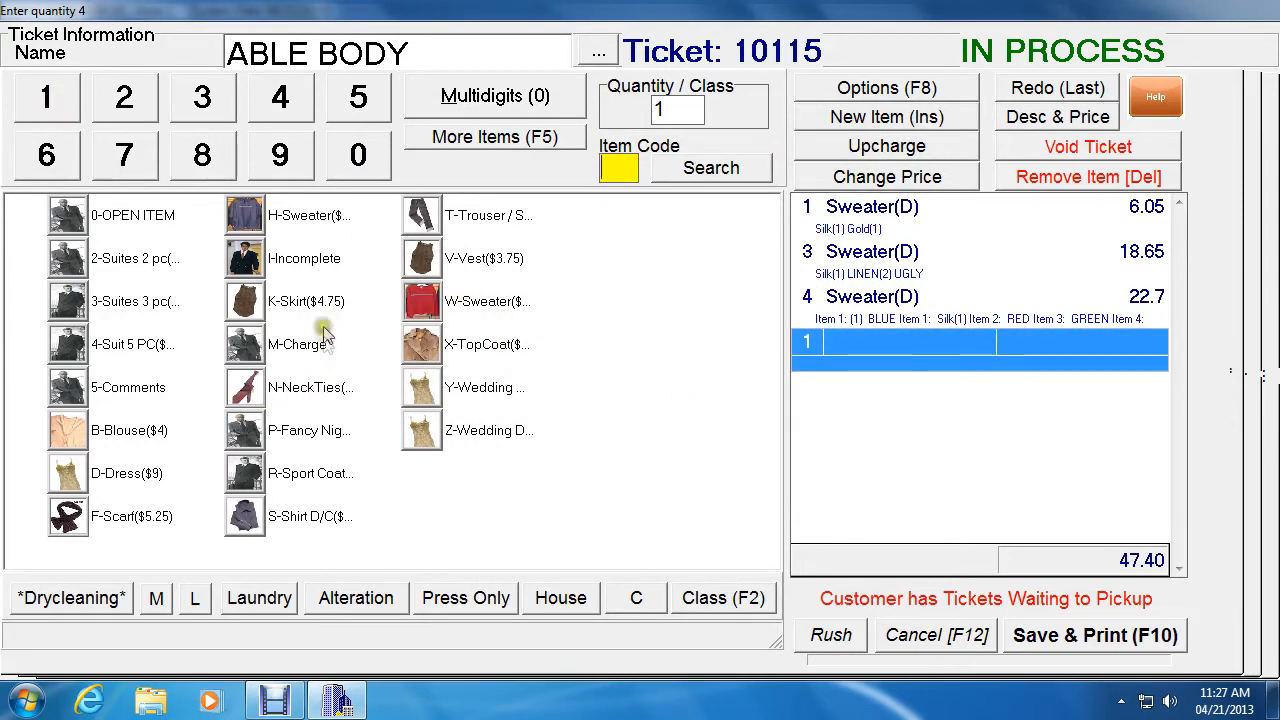
click(245, 310)
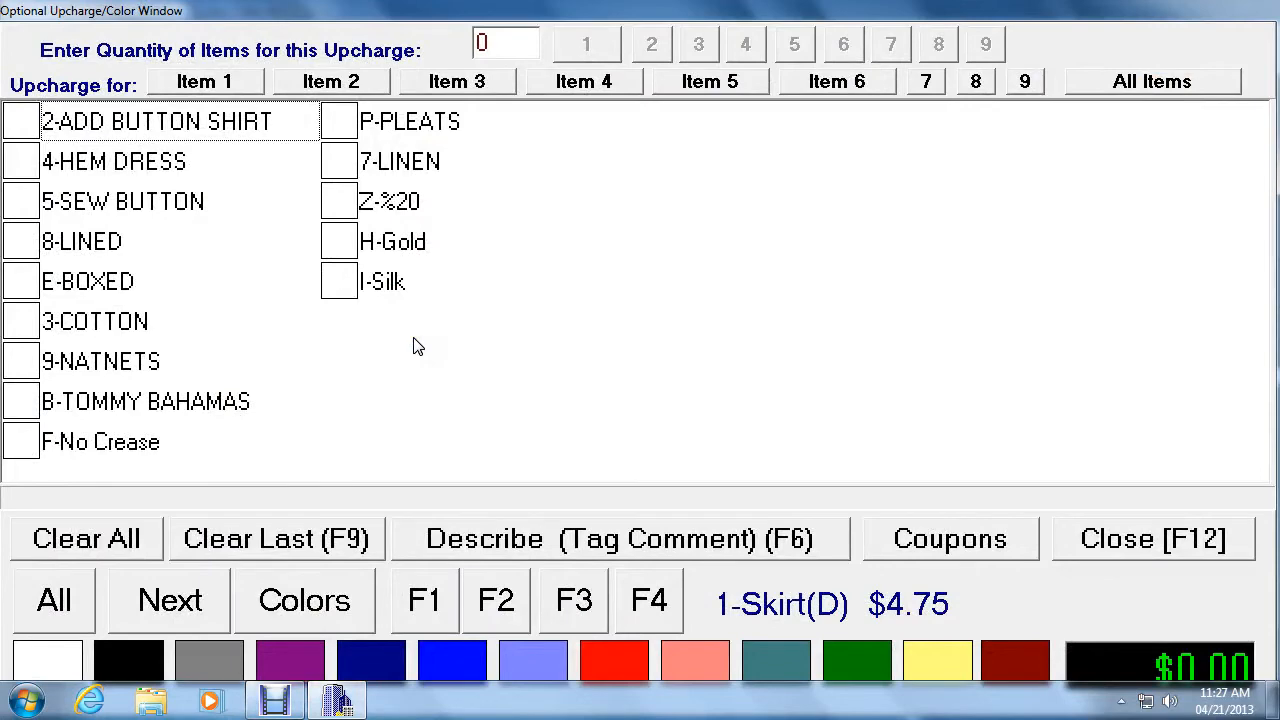
click(1186, 540)
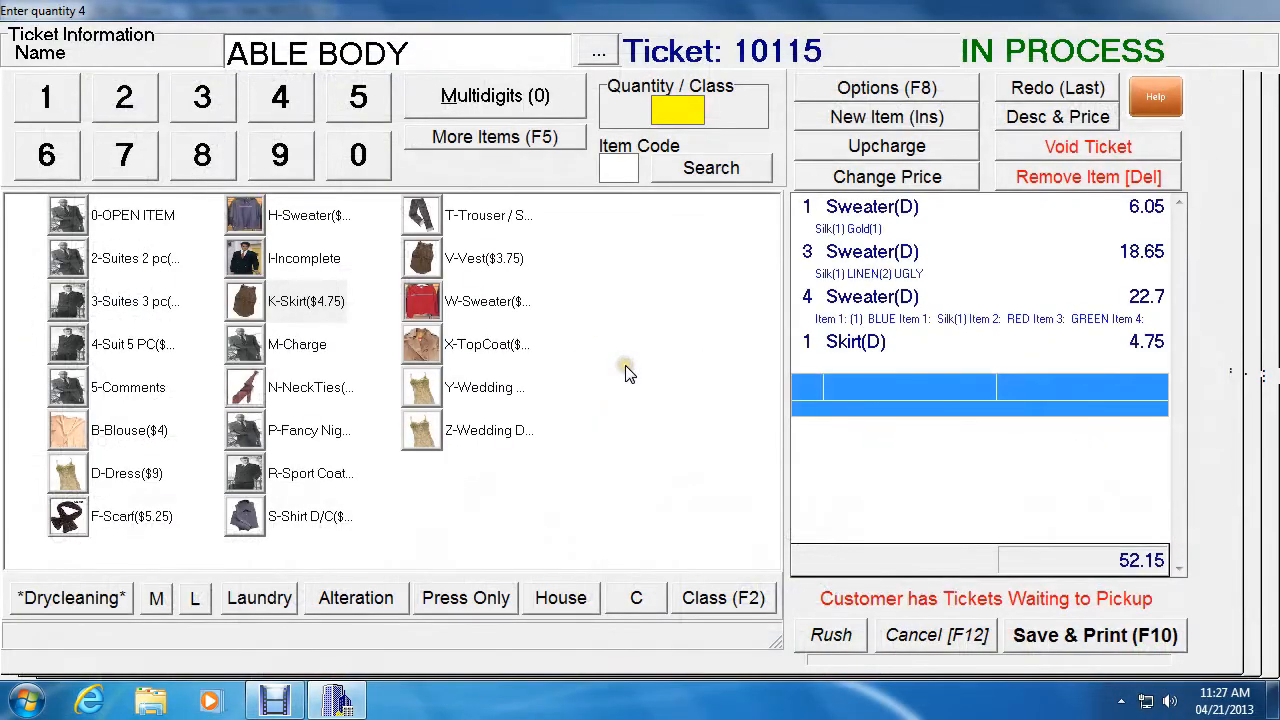
Step: Disable Use Upcharges on Optional Upcharge Window in the ticket properties and save the setting
right_click(625, 372)
click(670, 478)
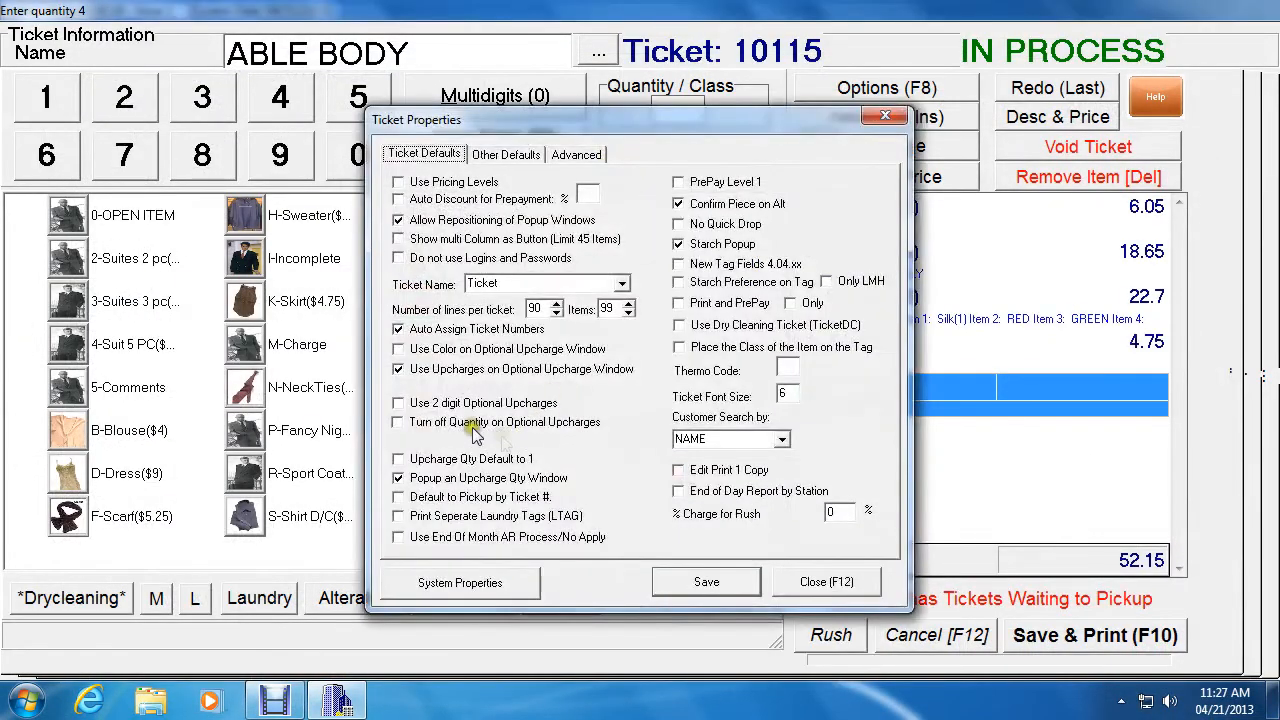
click(398, 369)
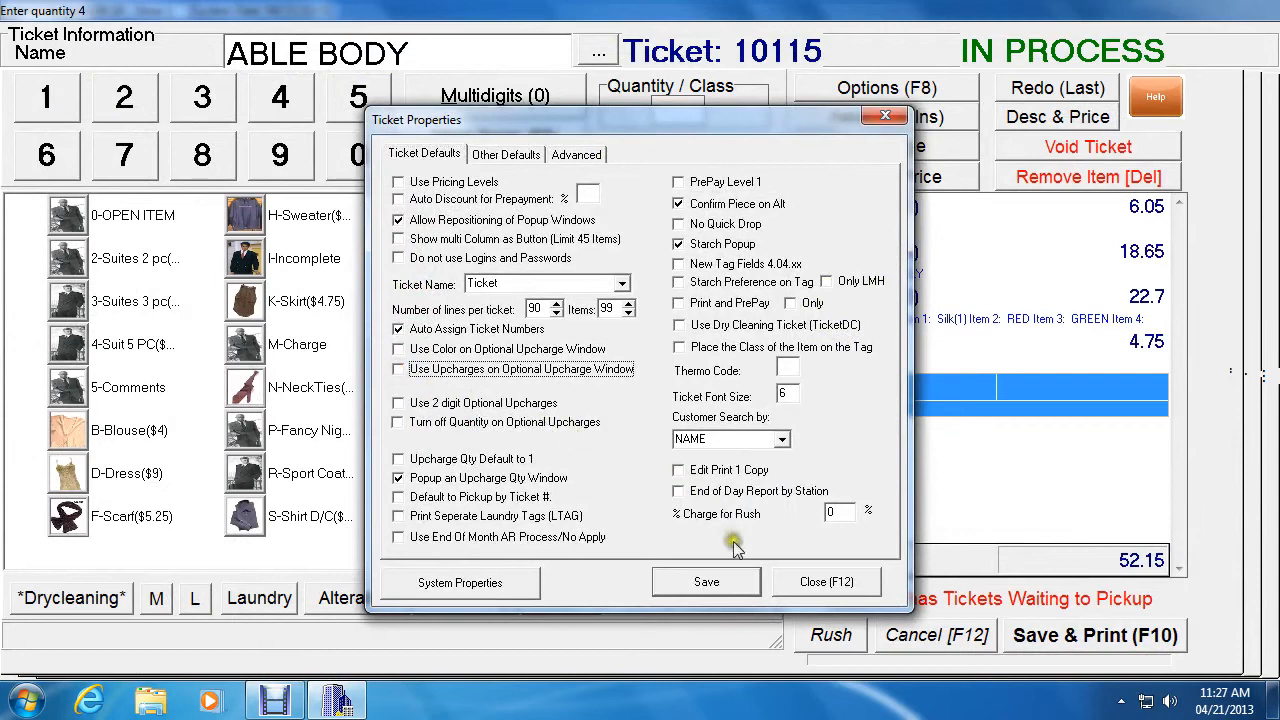
click(738, 580)
click(822, 583)
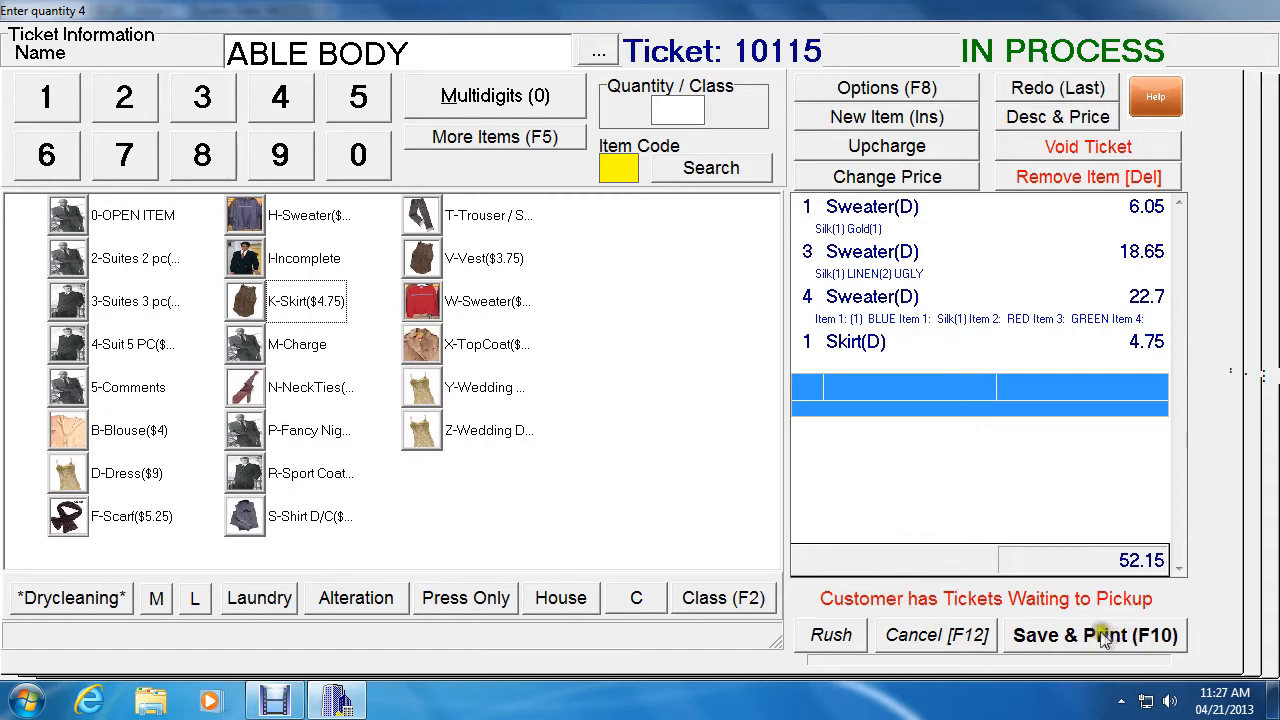
Step: Cancel the ticket in process, confirm its removal, and open Optional Upcharge Management
click(916, 636)
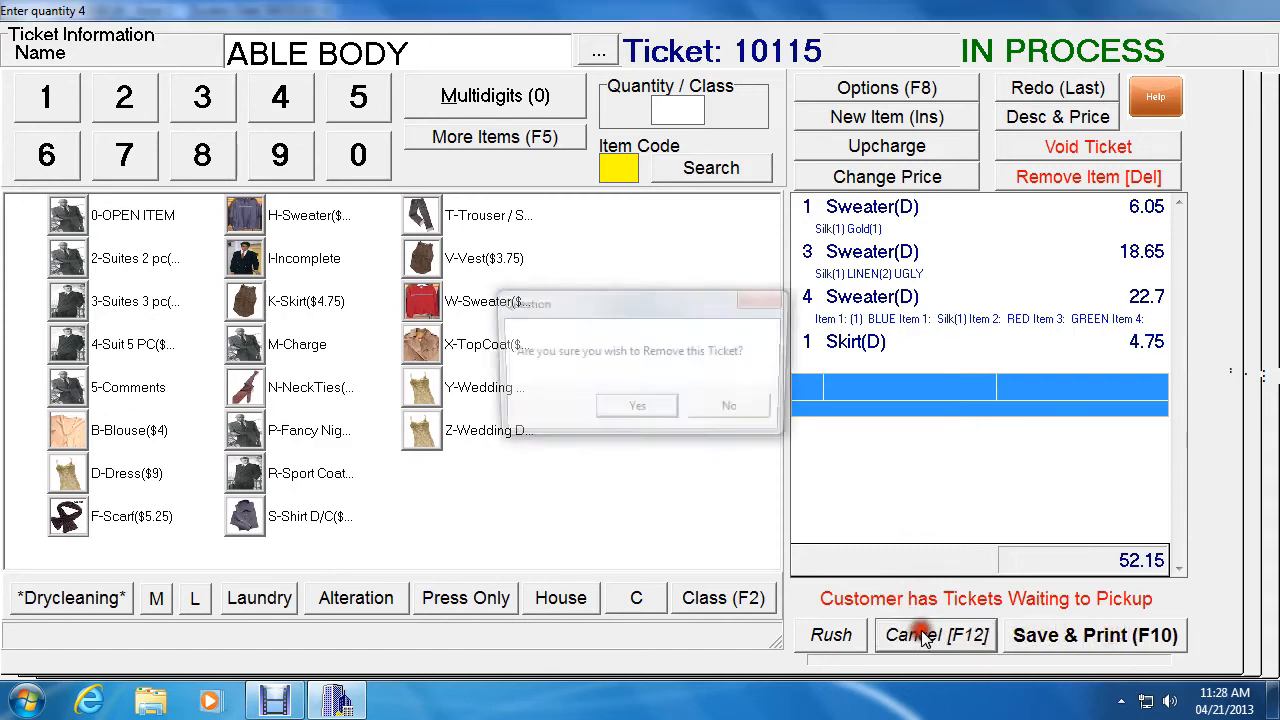
click(637, 410)
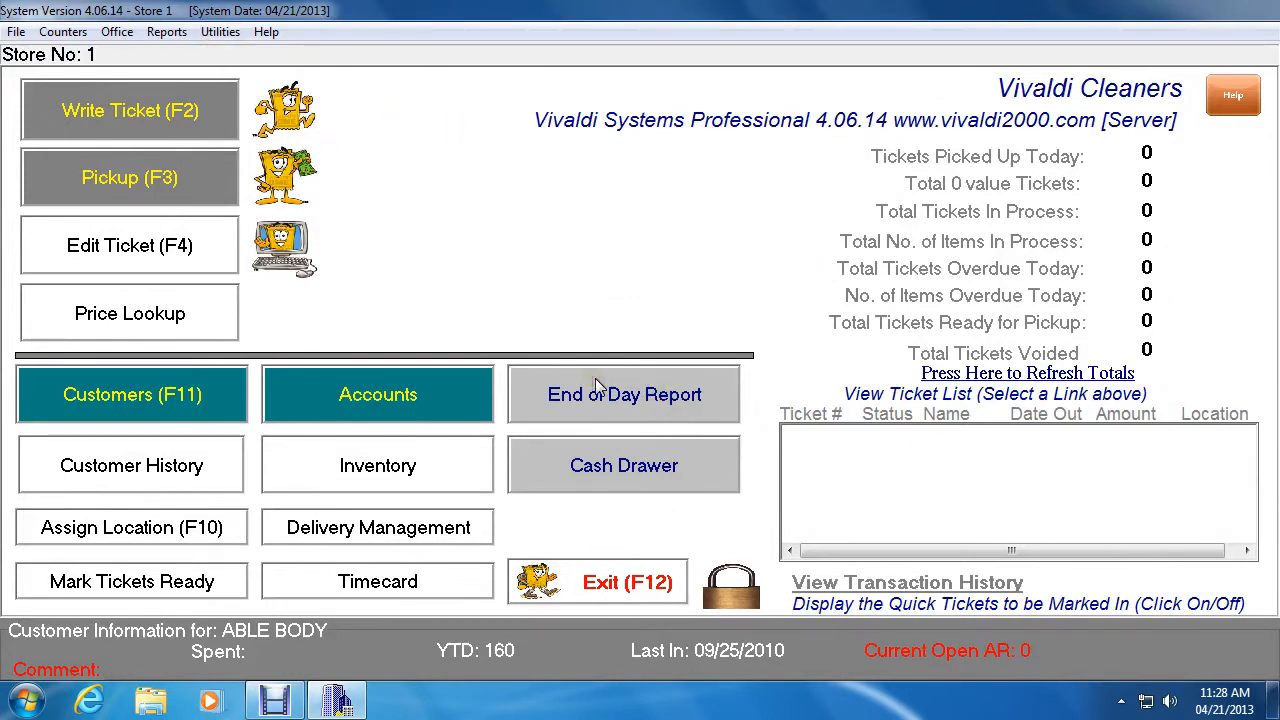
click(221, 32)
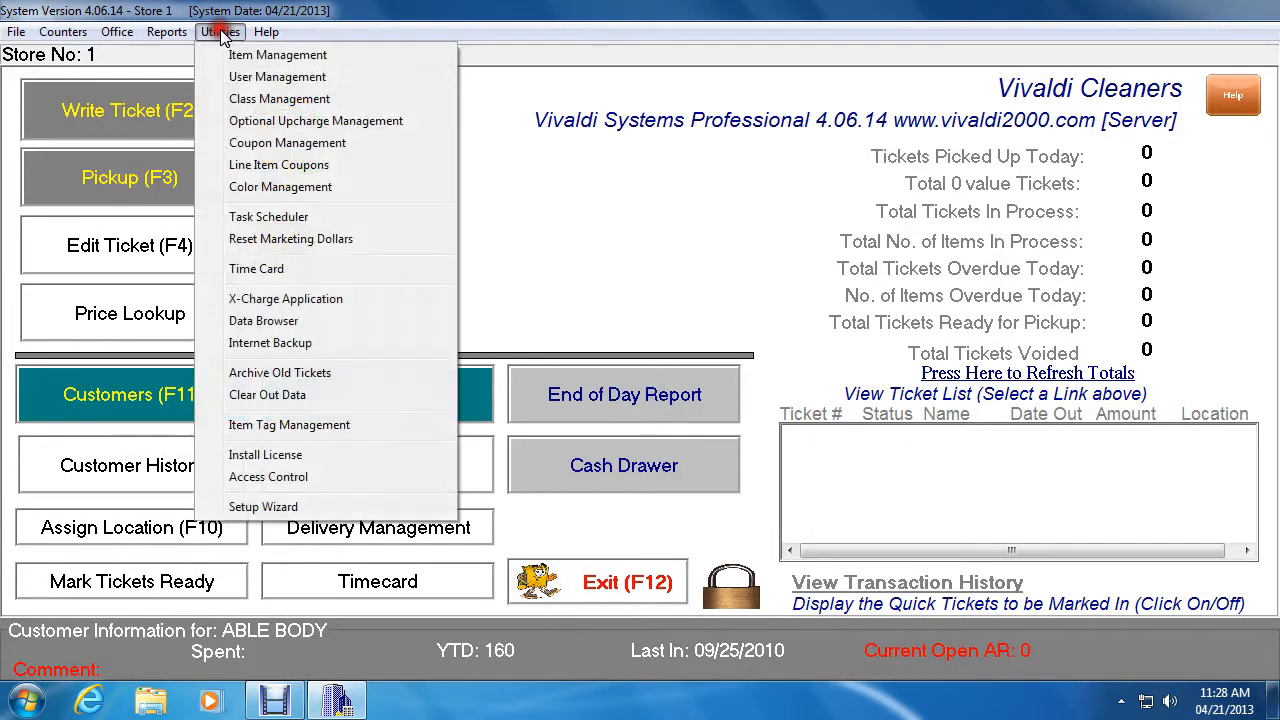
click(262, 128)
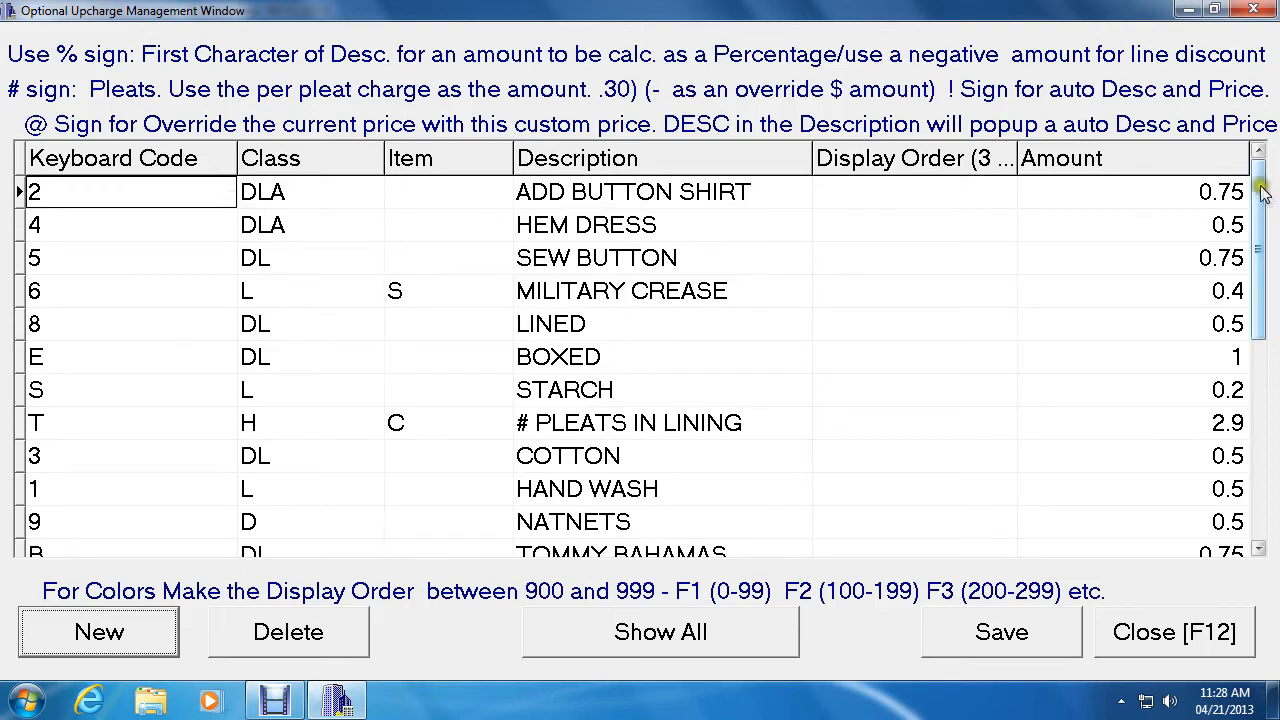
Step: Examine the keyboard codes, classes, items, descriptions and amounts throughout the optional upcharge list
drag(1263, 193, 1250, 512)
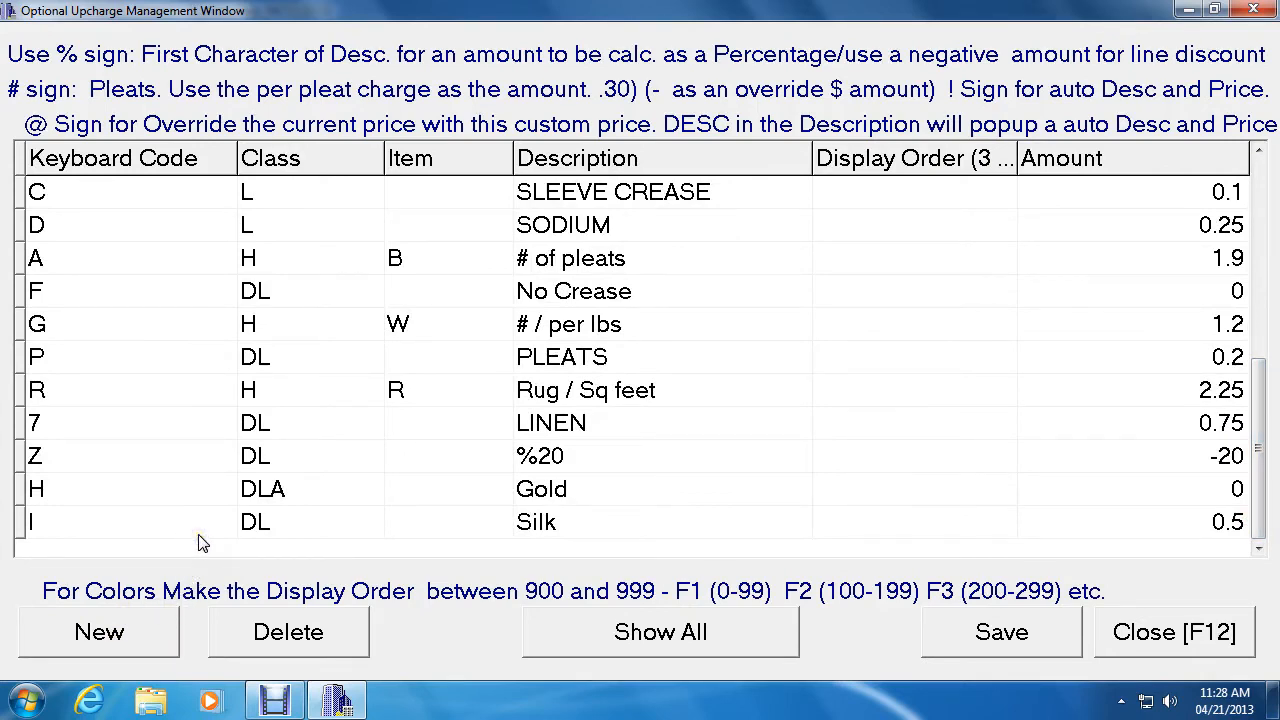
drag(1262, 385, 1263, 158)
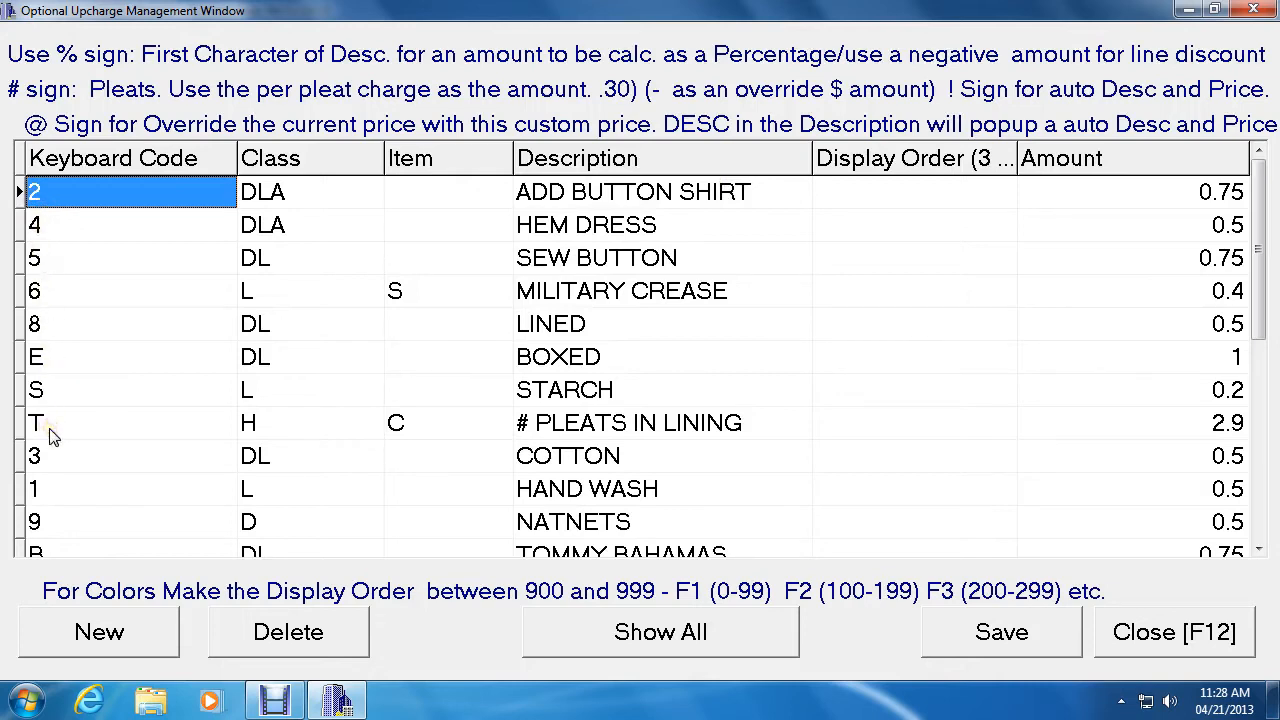
drag(1262, 210, 1257, 155)
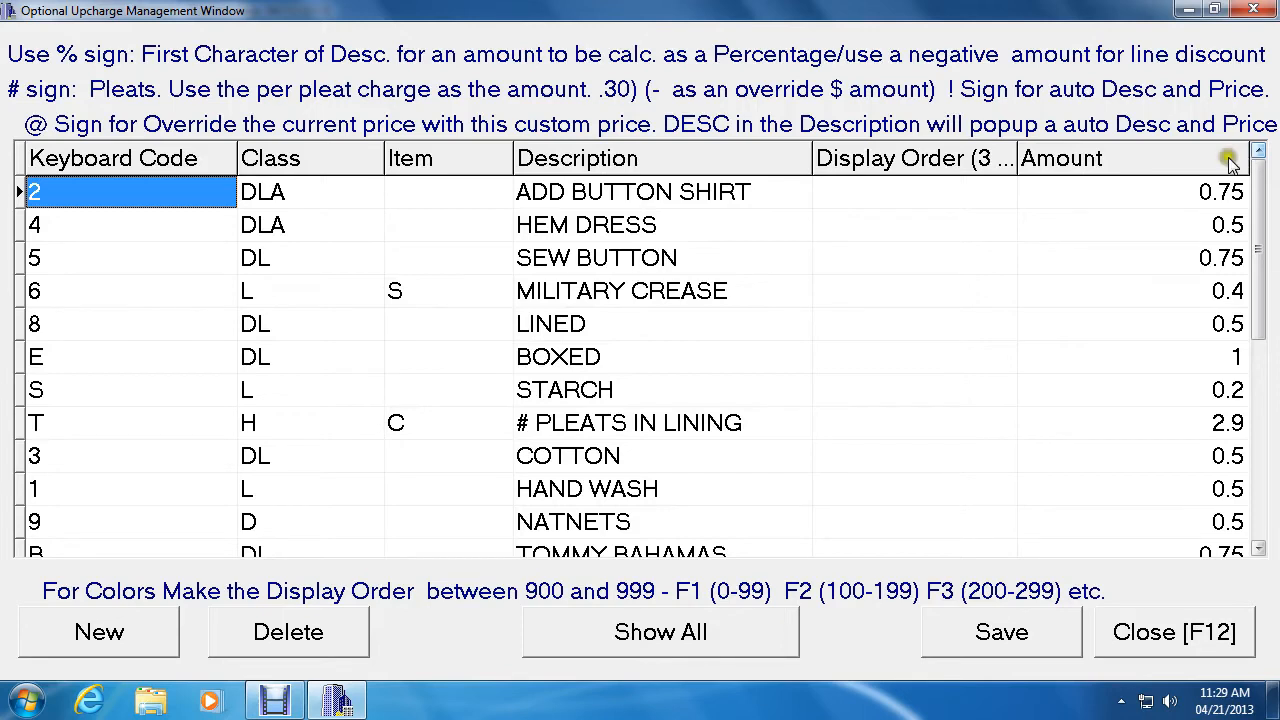
click(358, 196)
click(326, 193)
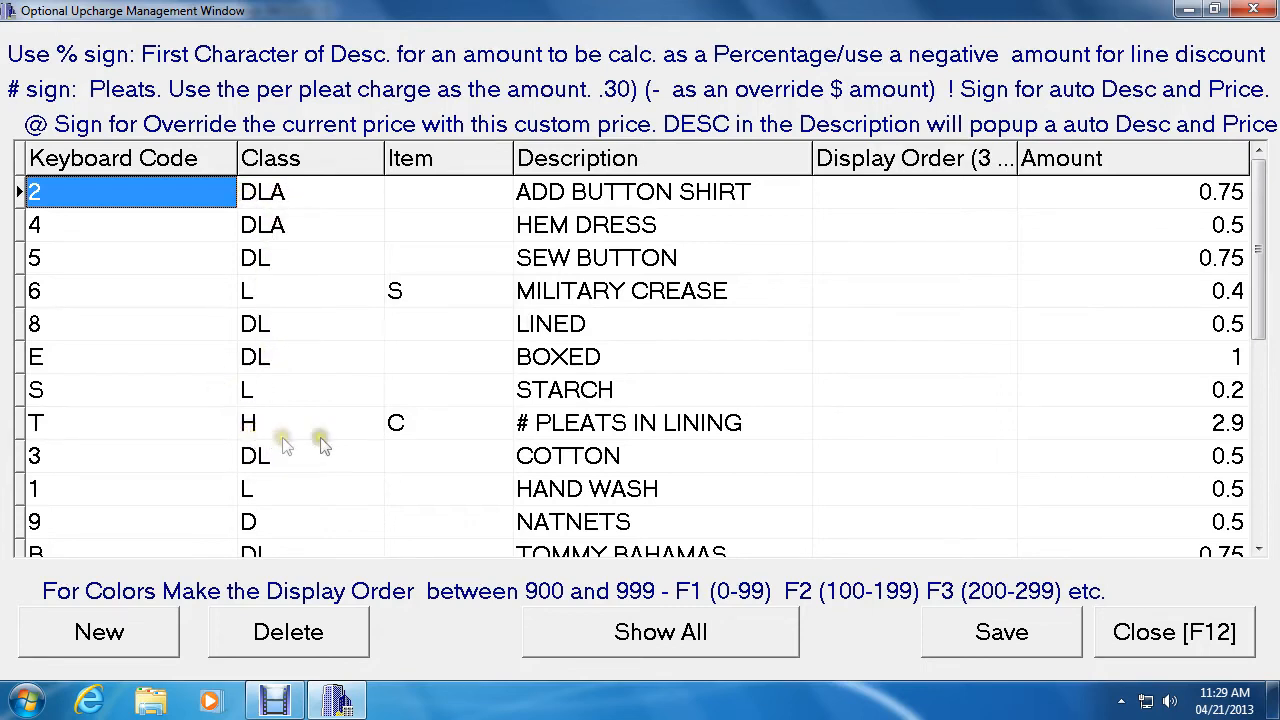
mouse_move(1260, 229)
mouse_down()
mouse_move(1249, 474)
mouse_move(1257, 206)
mouse_up()
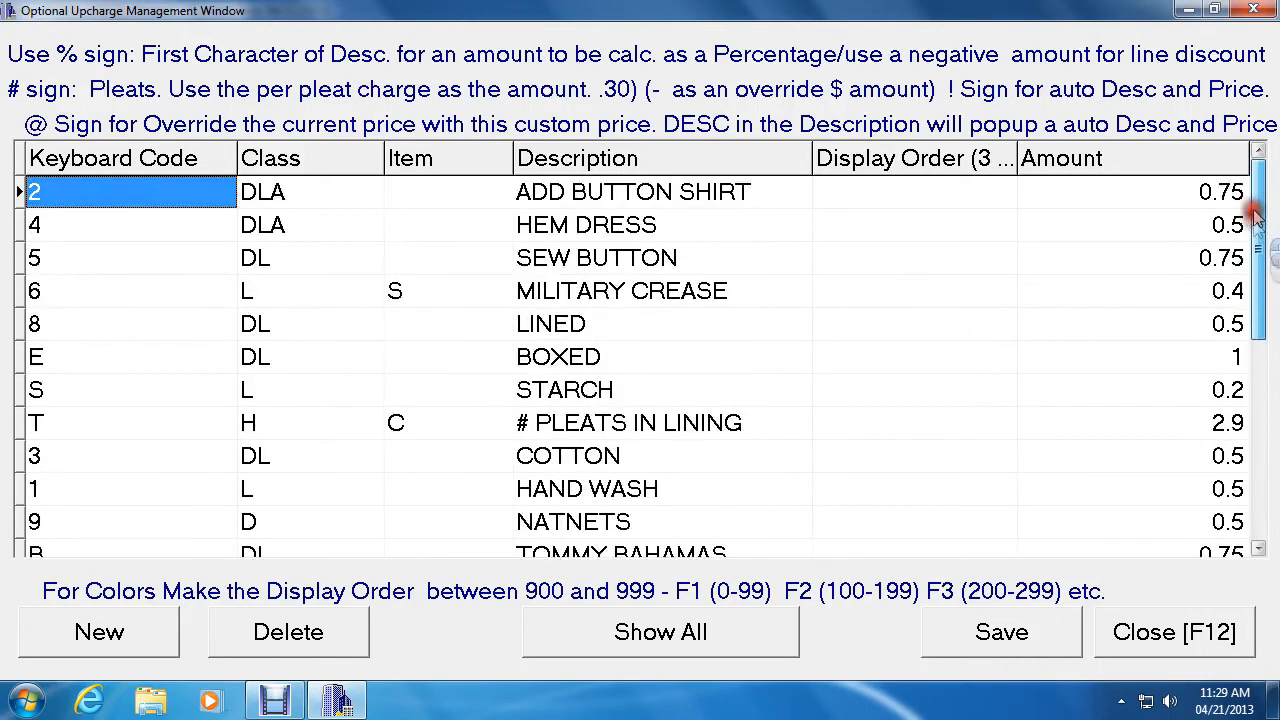
click(848, 437)
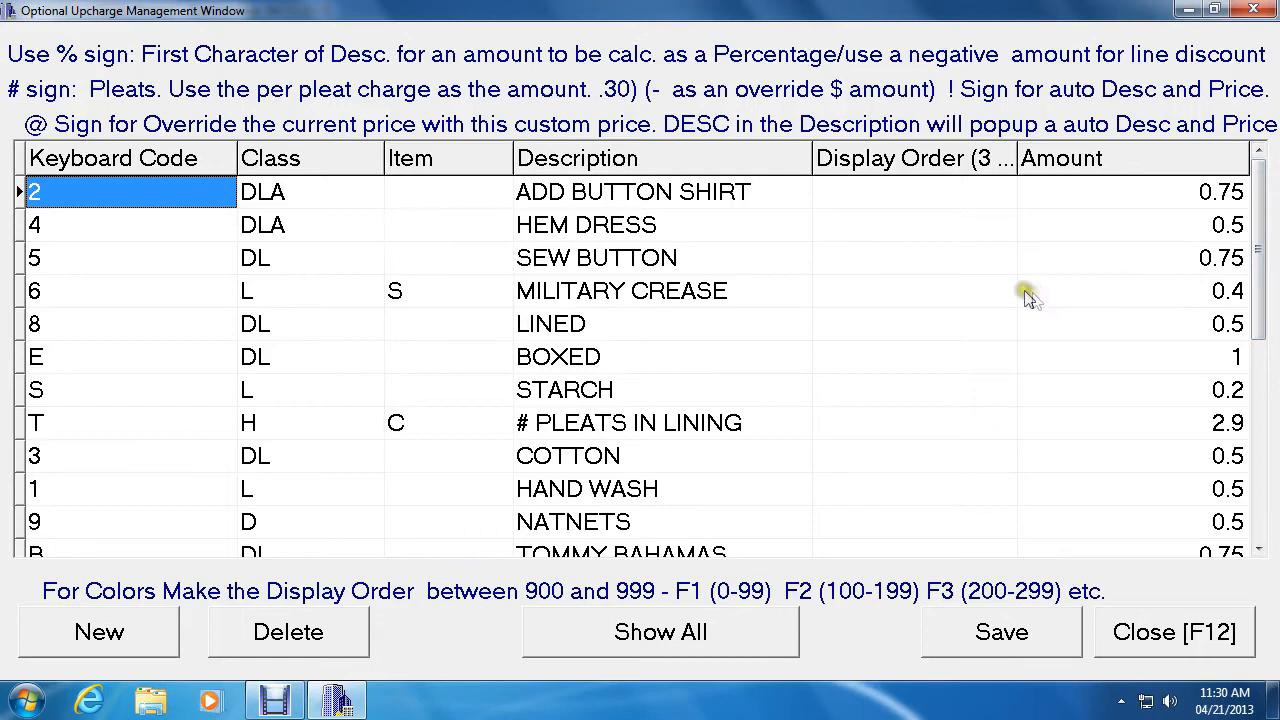
click(1260, 178)
drag(1260, 178, 1255, 285)
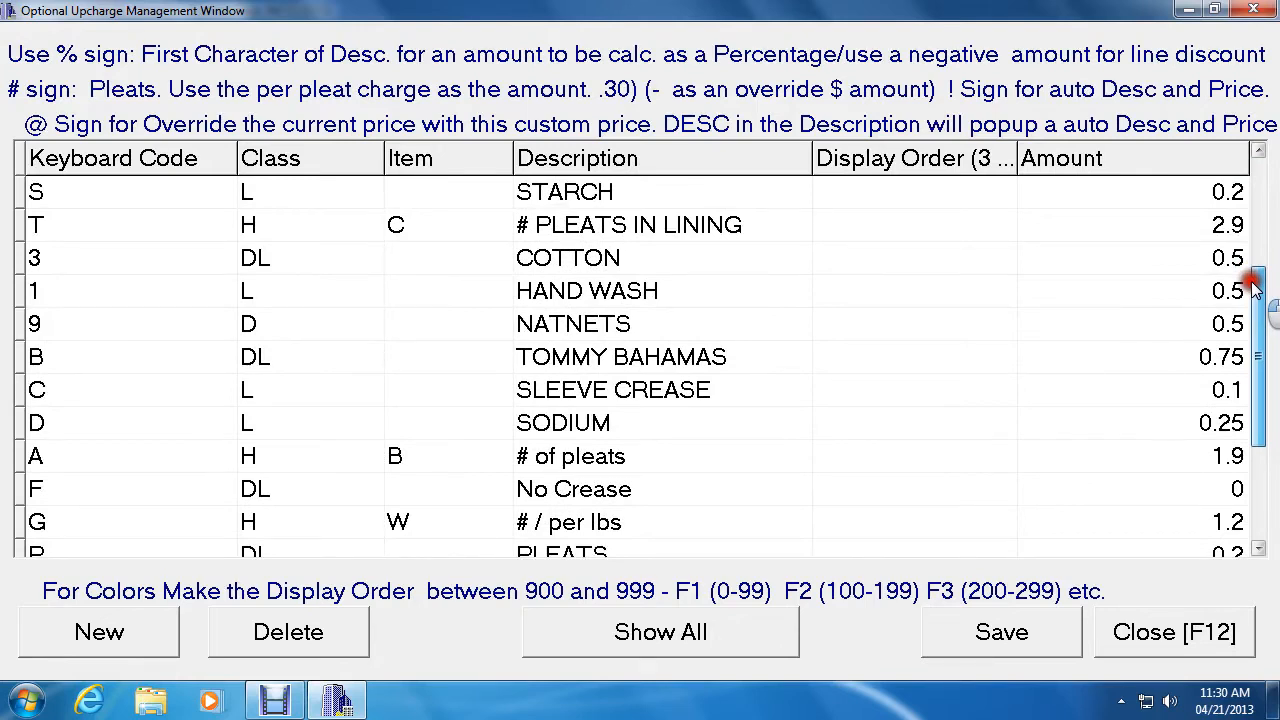
drag(1255, 285, 1252, 388)
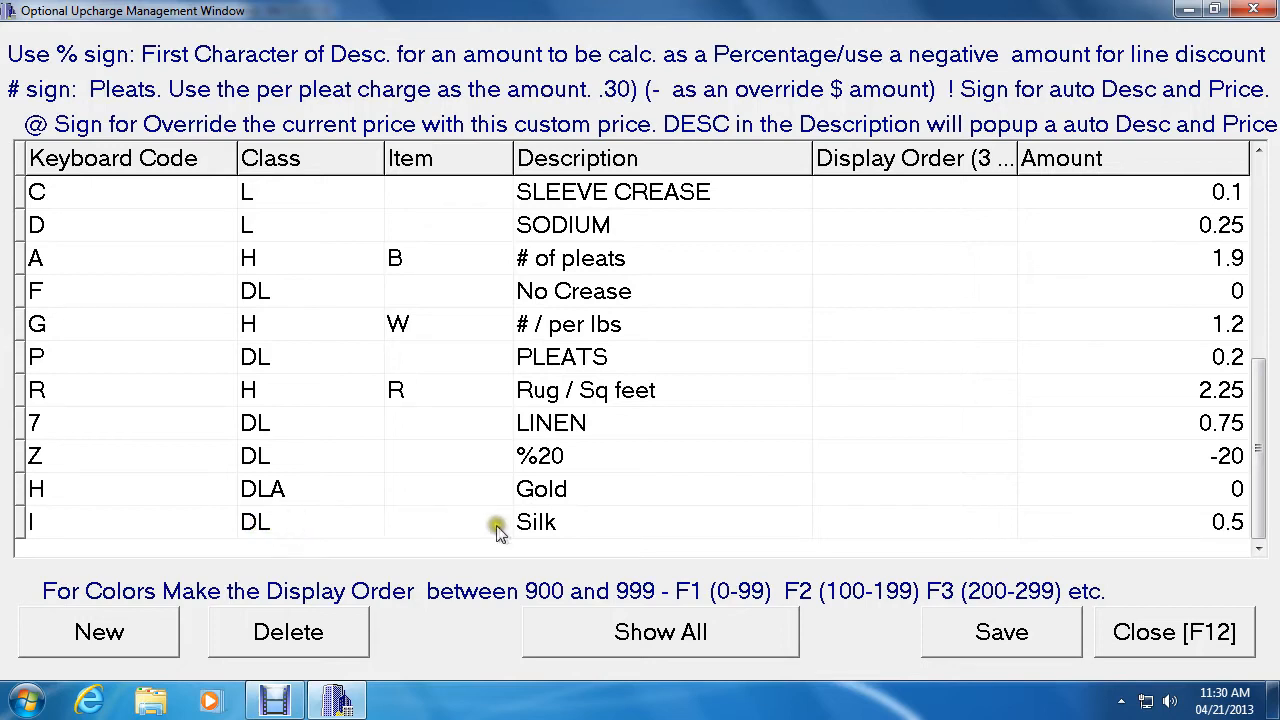
Step: Limit the Silk upcharge to class D and save the upcharge list
click(275, 530)
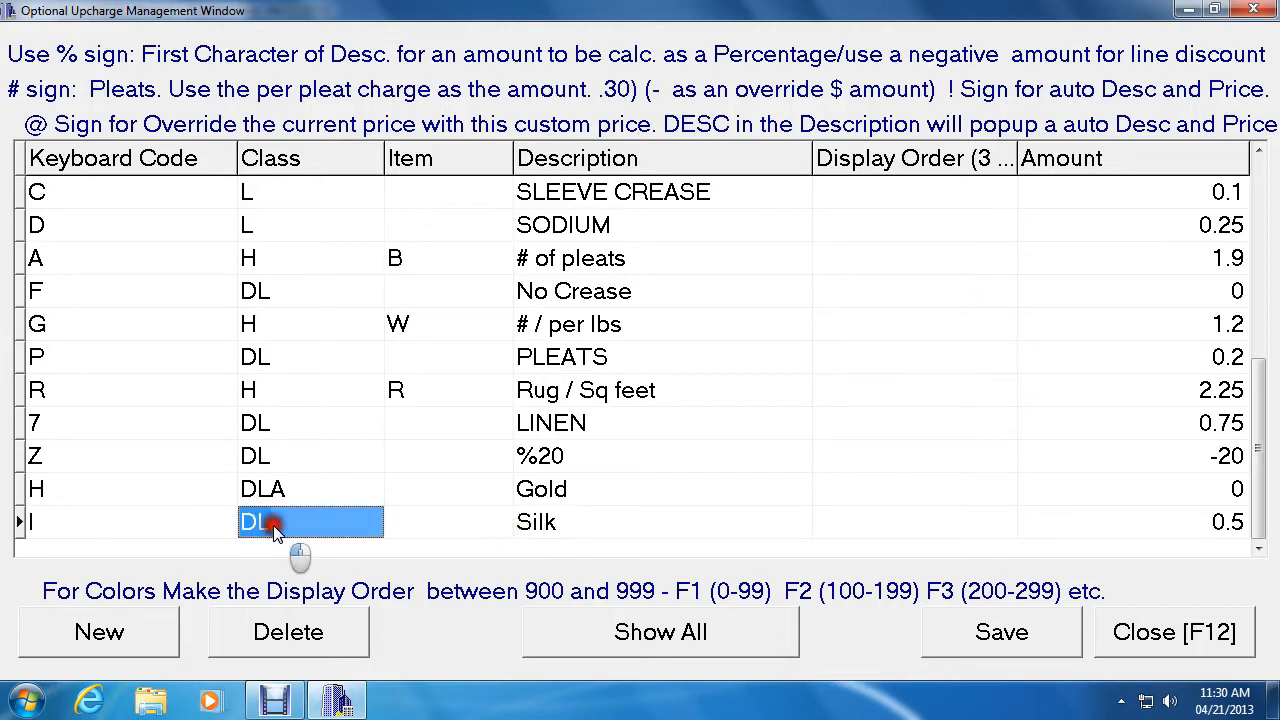
click(275, 530)
click(275, 530)
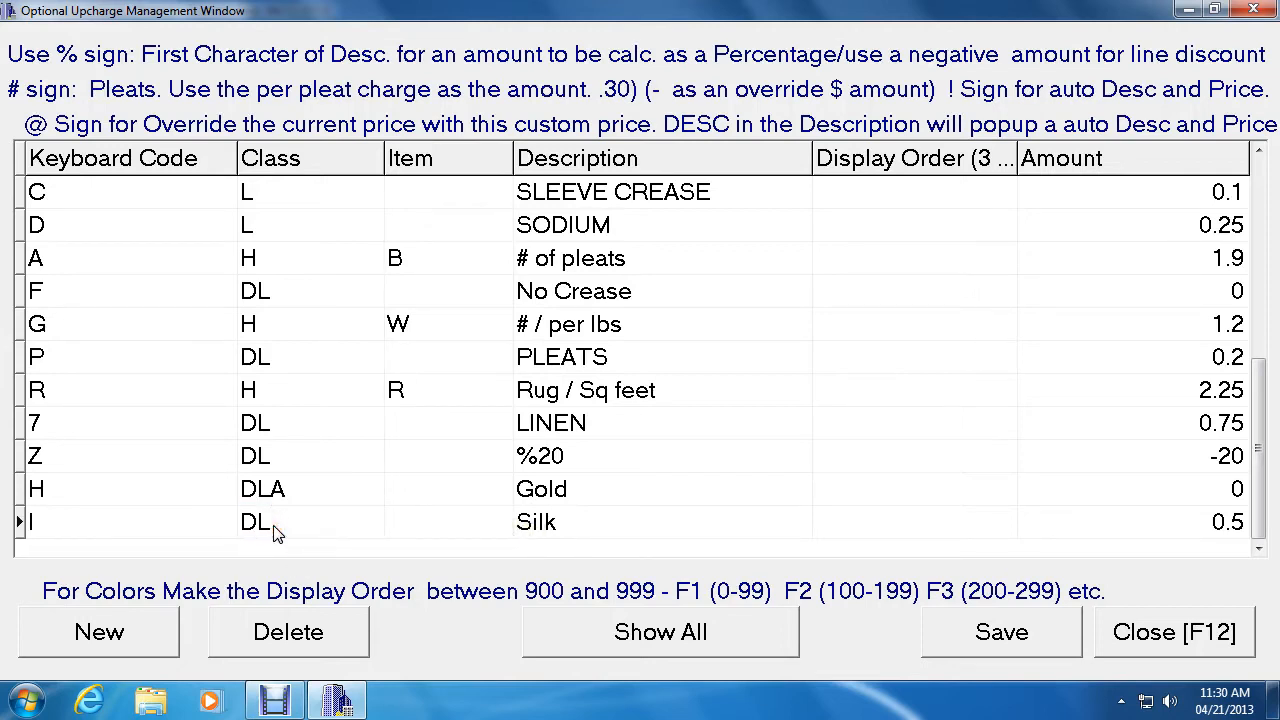
key(BackSpace)
click(1021, 641)
Step: Review the item assignments in the upcharge list and the amount of the %20 discount entry
drag(1268, 260, 1265, 480)
click(421, 221)
drag(1263, 440, 1258, 233)
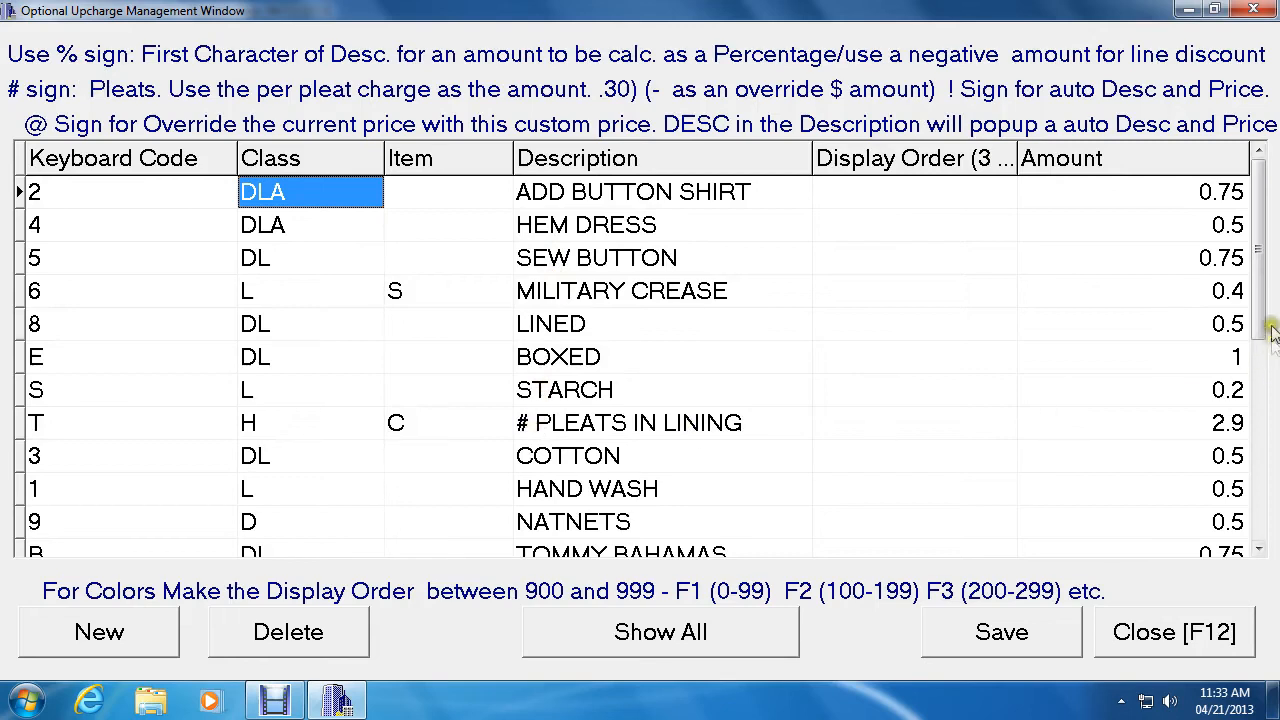
drag(1260, 275, 1250, 486)
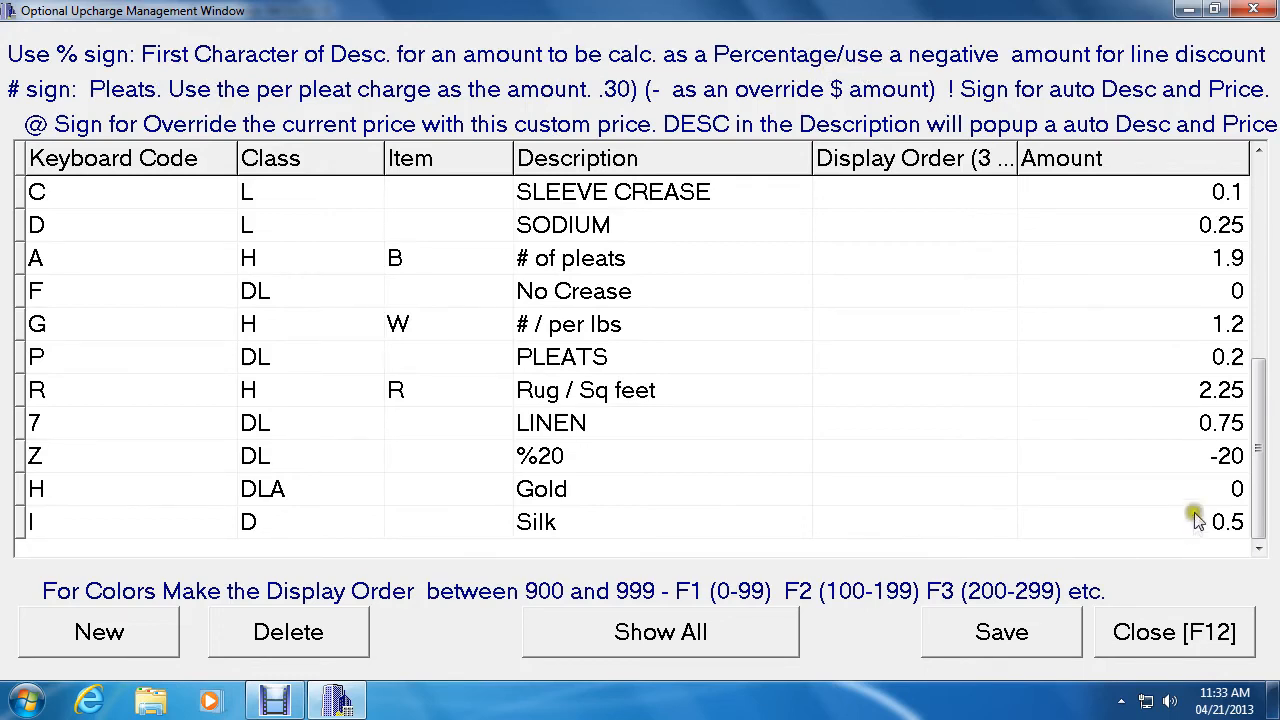
click(1210, 462)
click(1208, 462)
click(1192, 462)
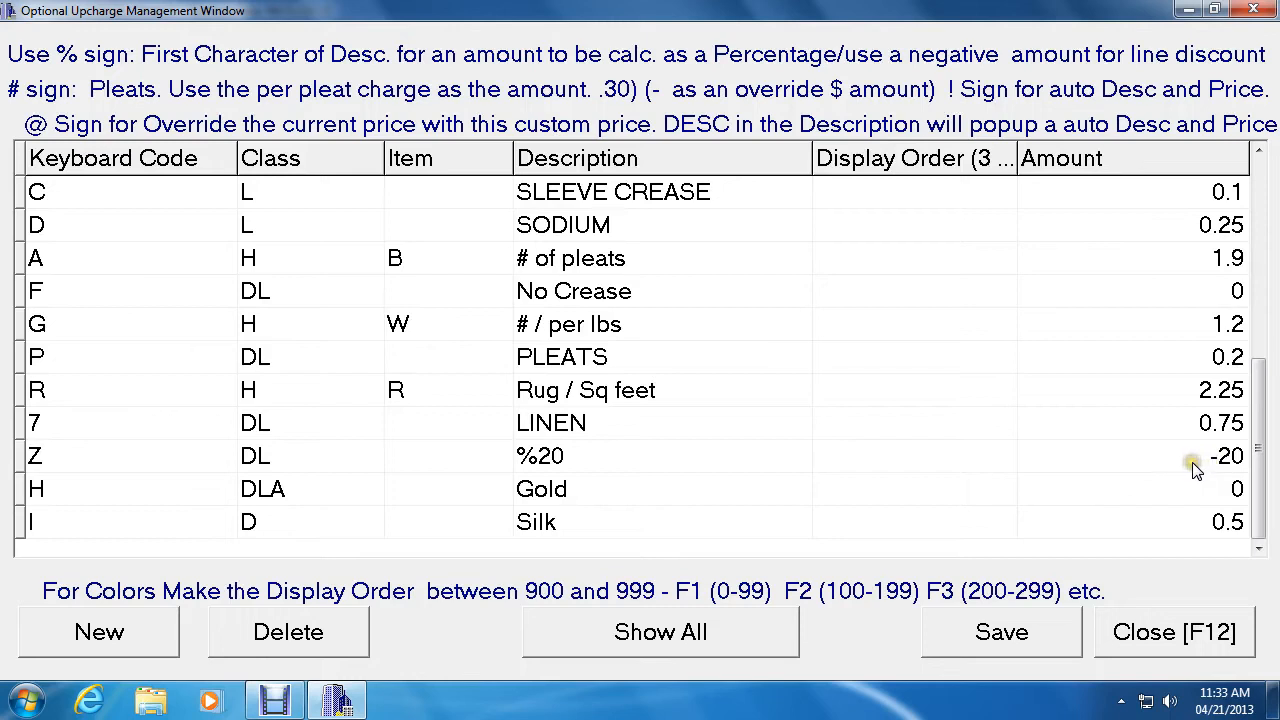
click(1201, 458)
click(1217, 466)
Step: Add a new optional upcharge entry and assign it keyboard code Y
click(137, 624)
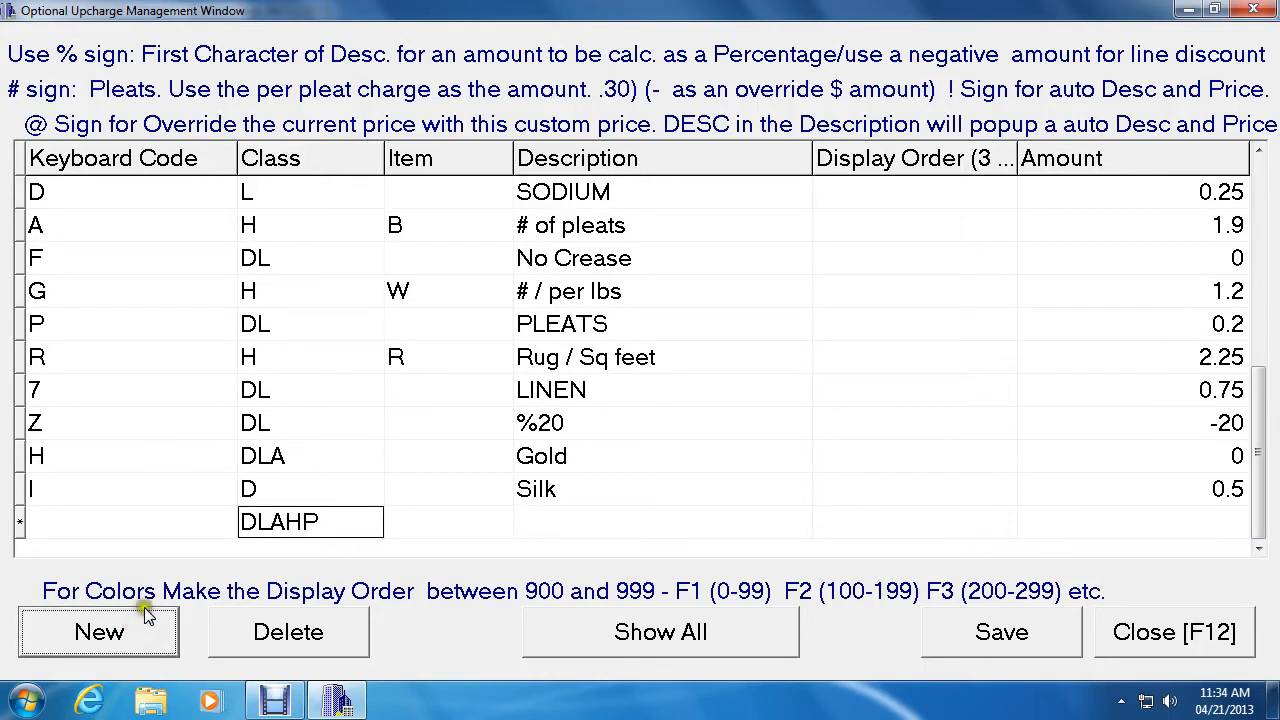
click(142, 522)
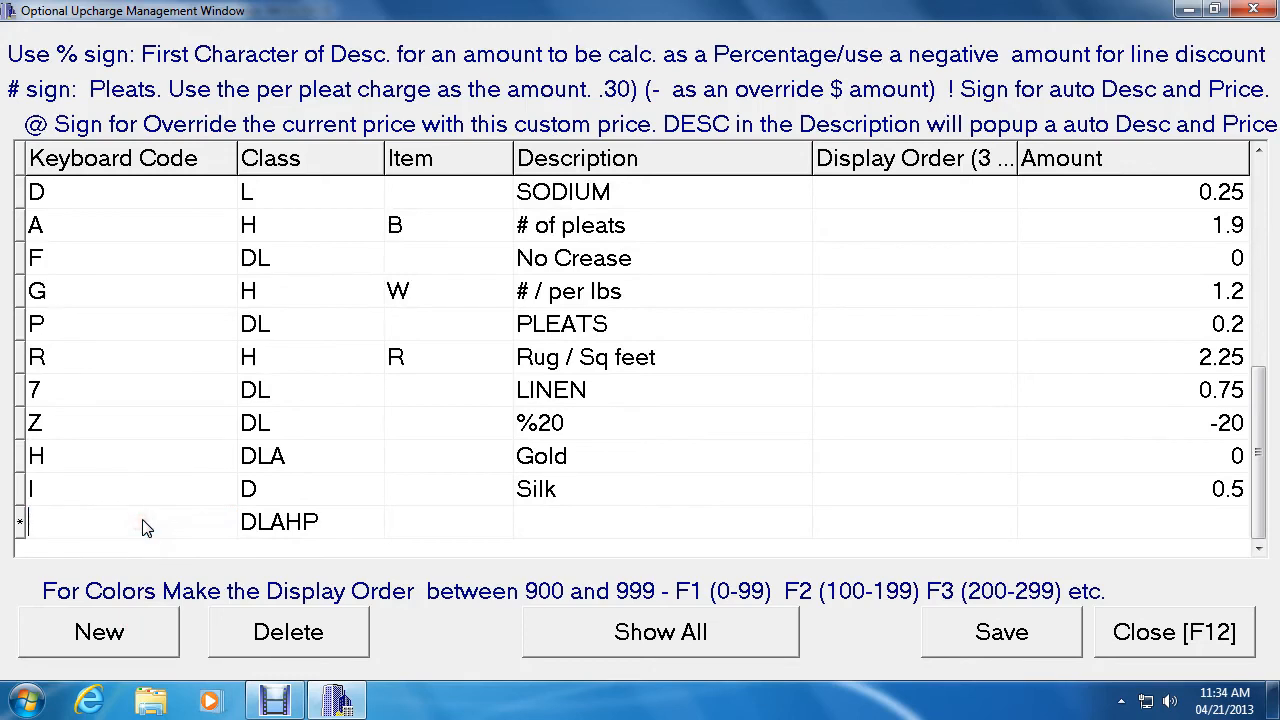
text(y)
key(BackSpace)
text(Y)
Step: Enter %50 DISCOUNT as the description of the upcharge with keyboard code Y
click(545, 543)
text(%)
click(558, 532)
text(50)
click(1127, 530)
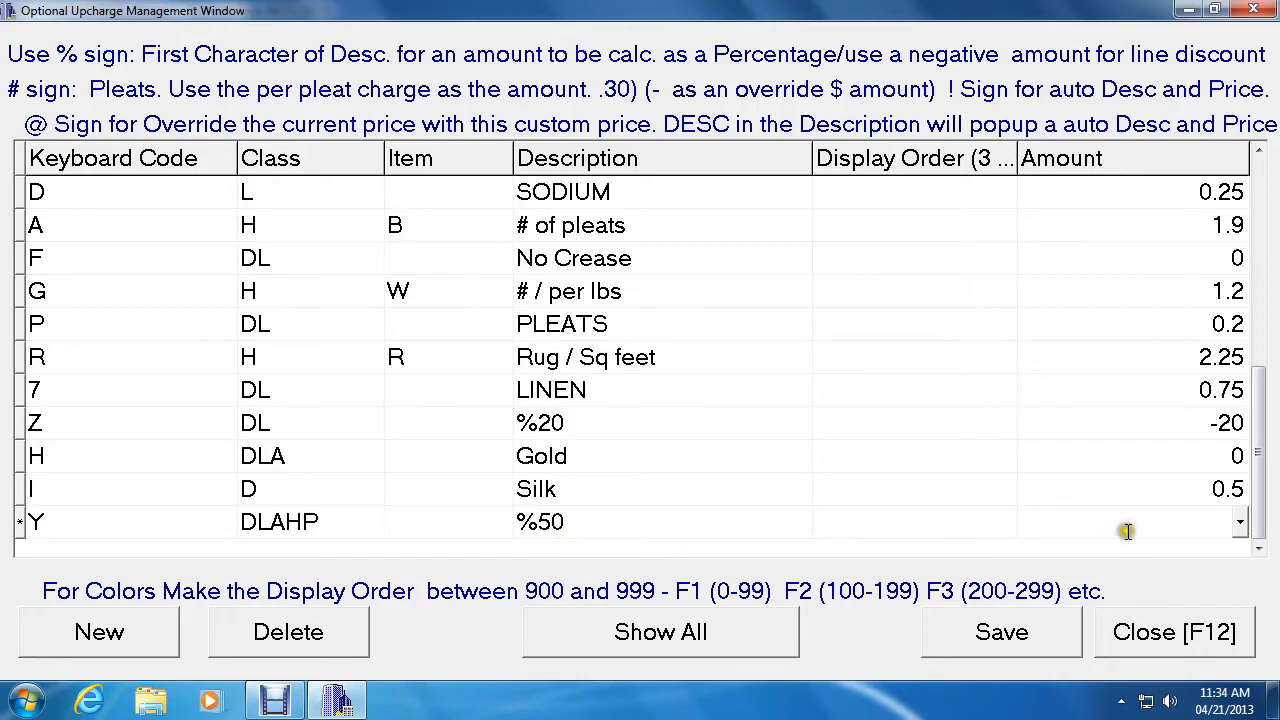
click(670, 530)
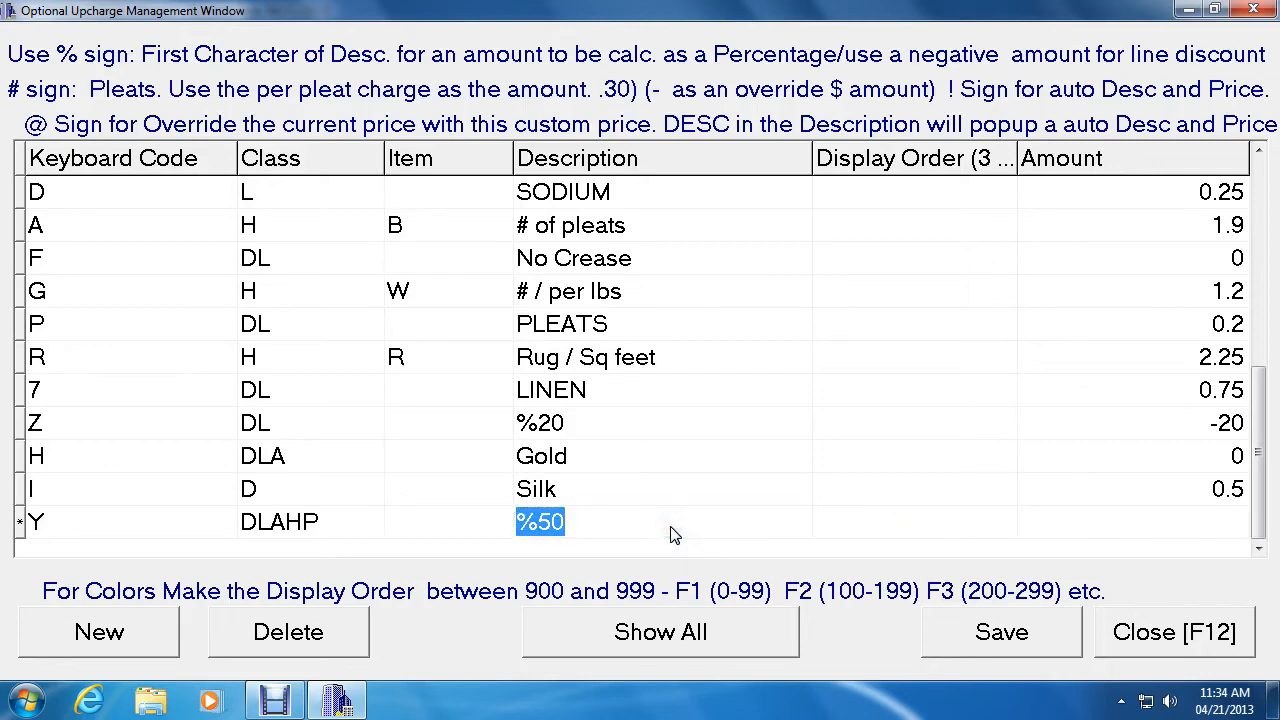
click(671, 528)
text(D)
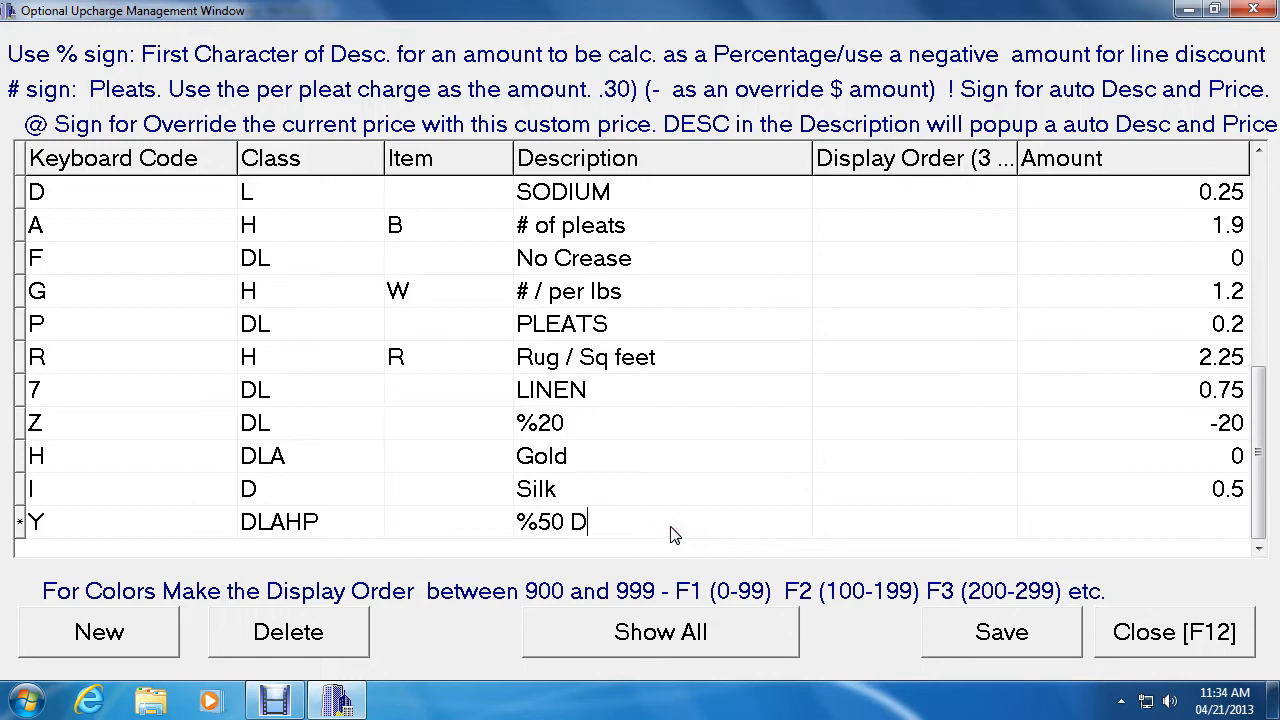
text(ISCOUNT)
key(Tab)
key(Tab)
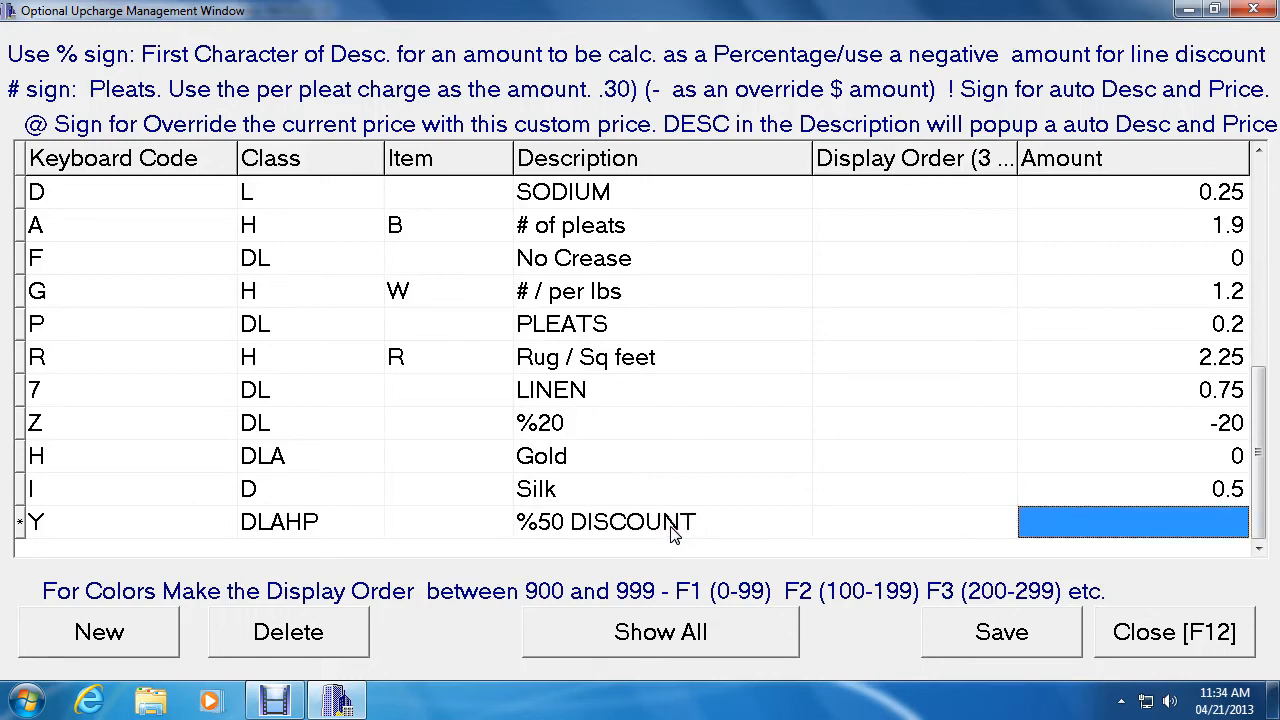
Step: Set the %50 DISCOUNT amount to -50 and save the upcharge list
click(1092, 526)
text(-)
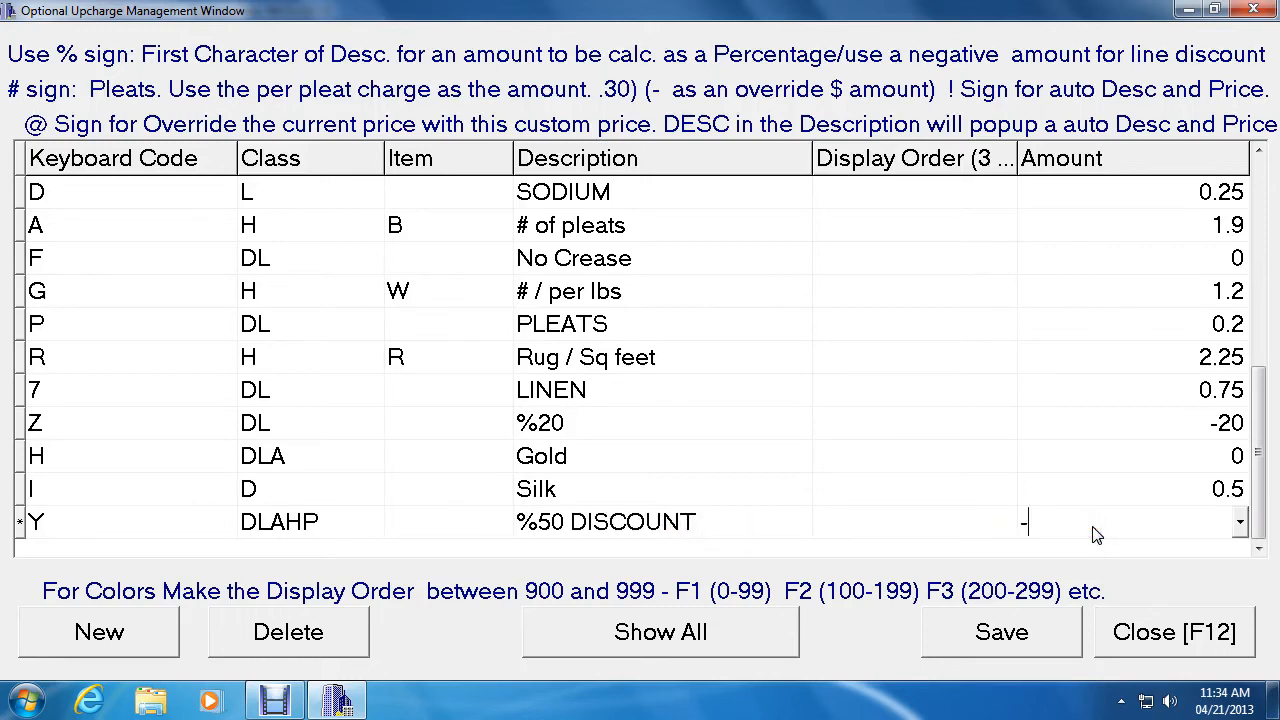
text(50)
click(1025, 630)
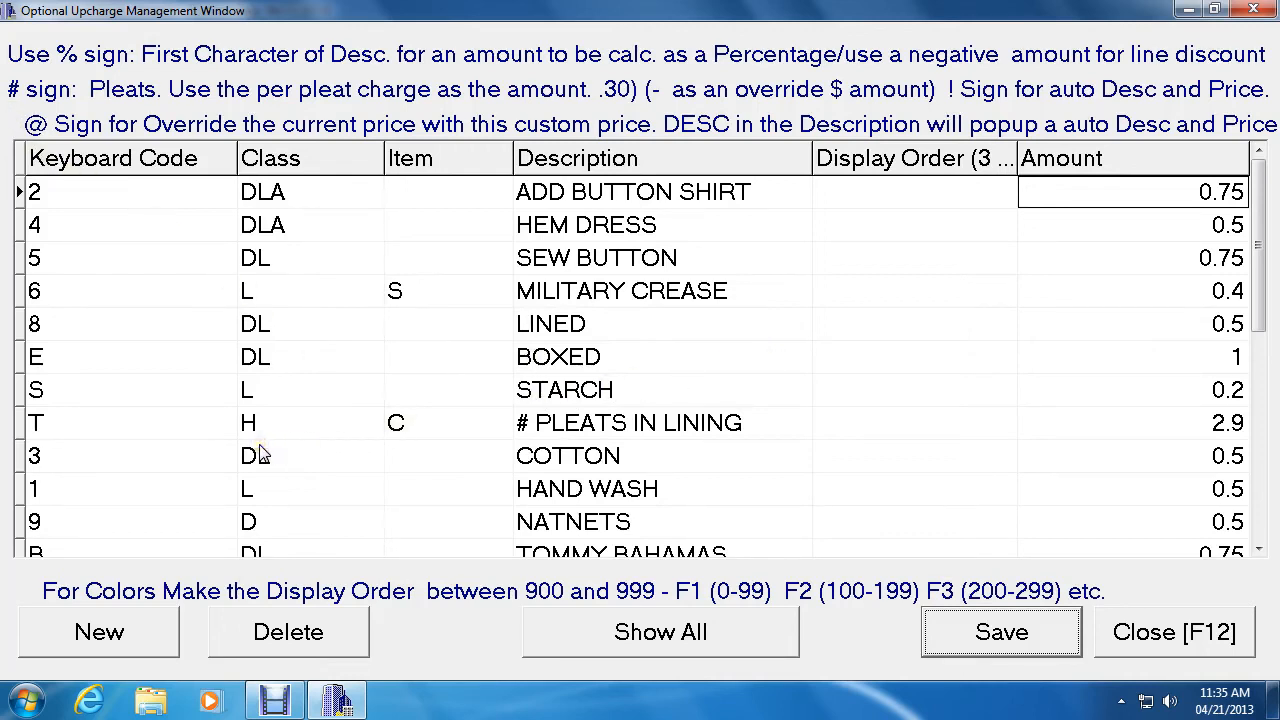
Step: Review the class and amount of the # of pleats entry in the upcharge list
click(1259, 262)
drag(1259, 262, 1243, 368)
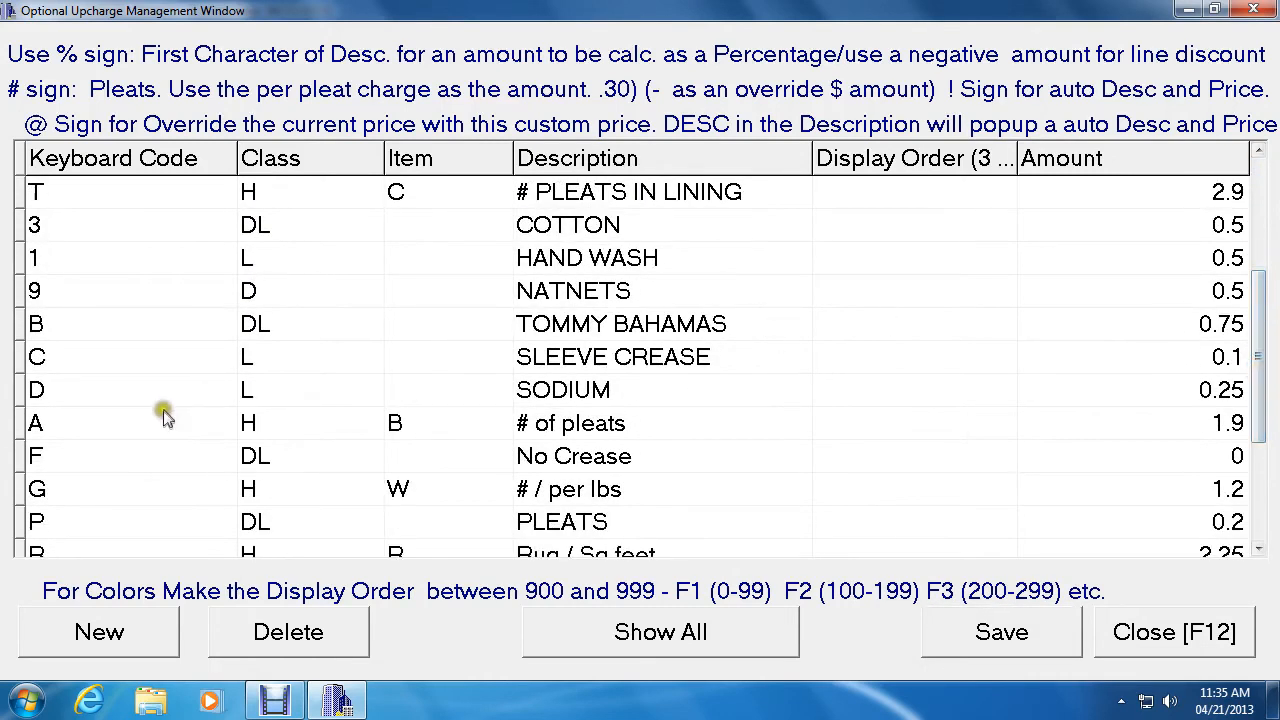
click(280, 437)
click(1226, 438)
Step: Add another optional upcharge entry with keyboard code X
click(155, 634)
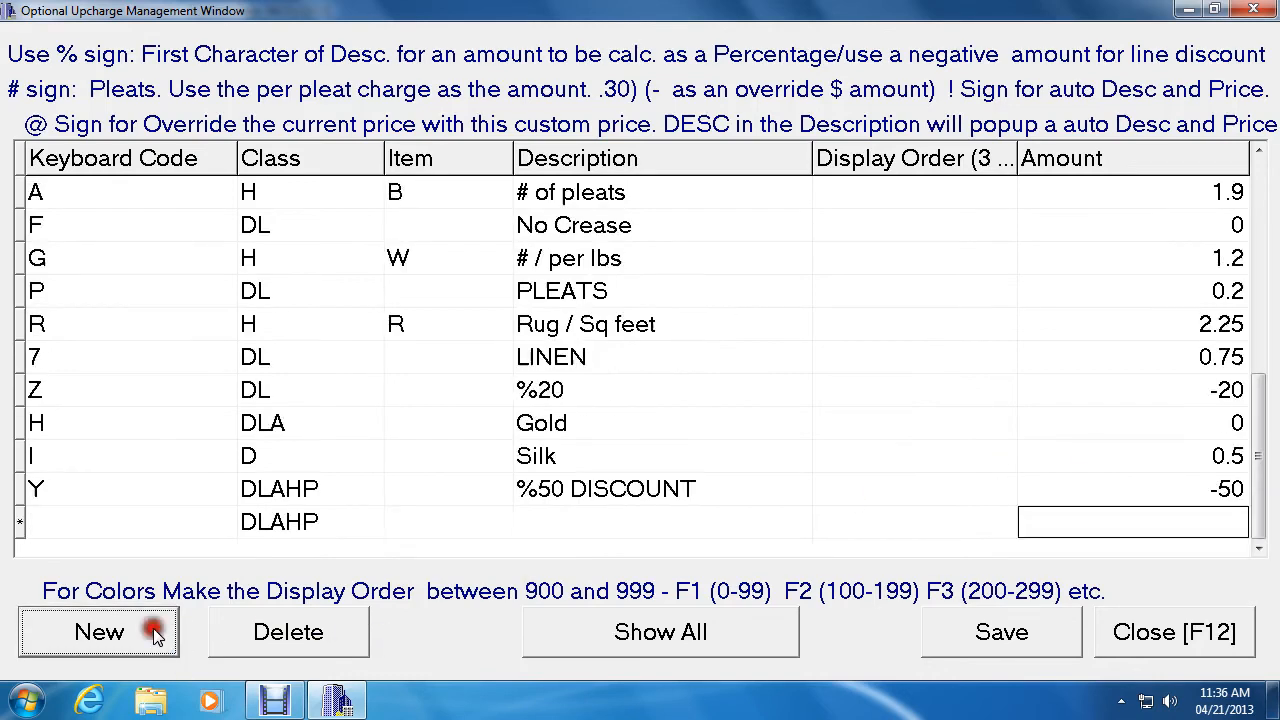
click(138, 524)
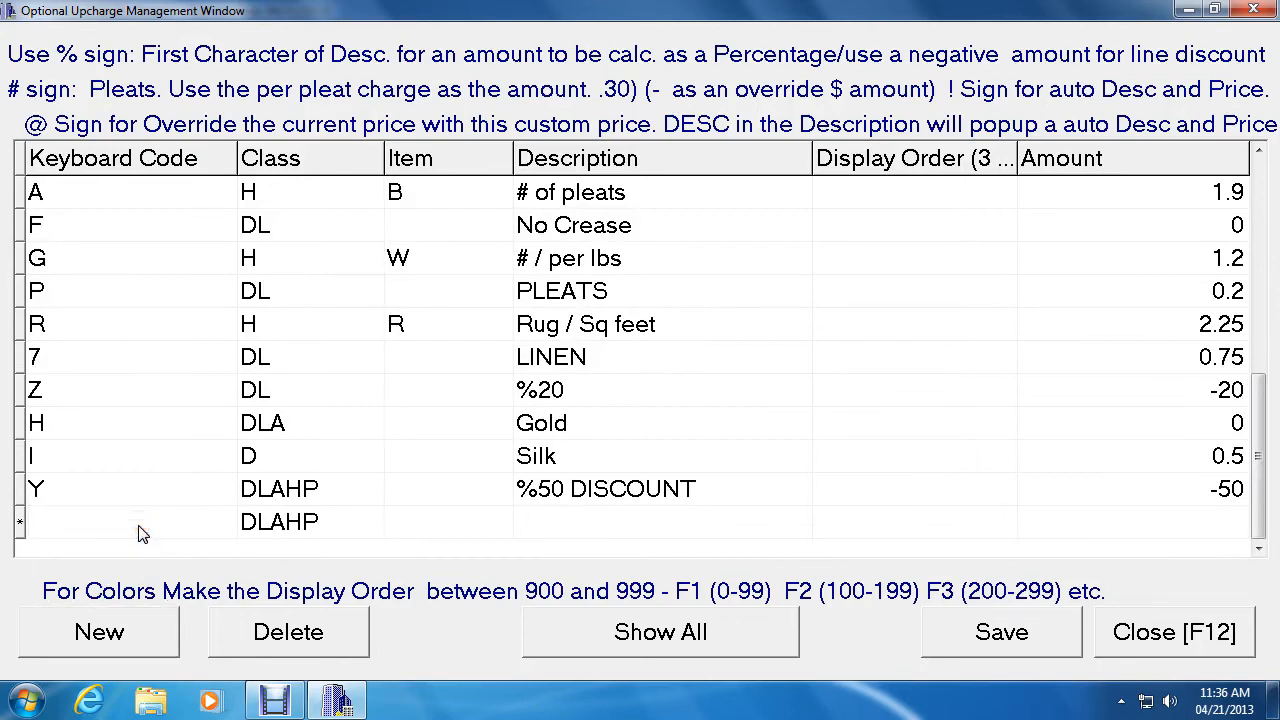
text(x)
key(BackSpace)
text(X)
key(Tab)
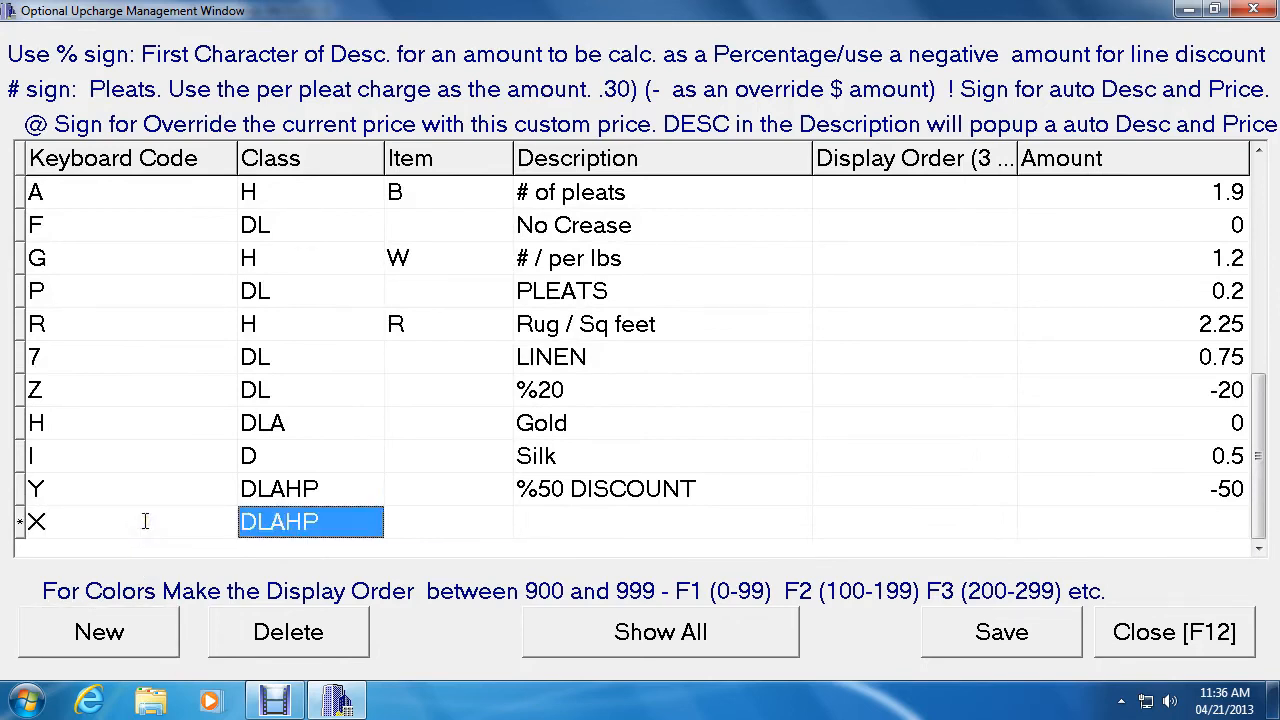
Step: Describe upcharge X as -OVERRIDE with an amount of 0 and save the upcharge list
key(Tab)
key(Tab)
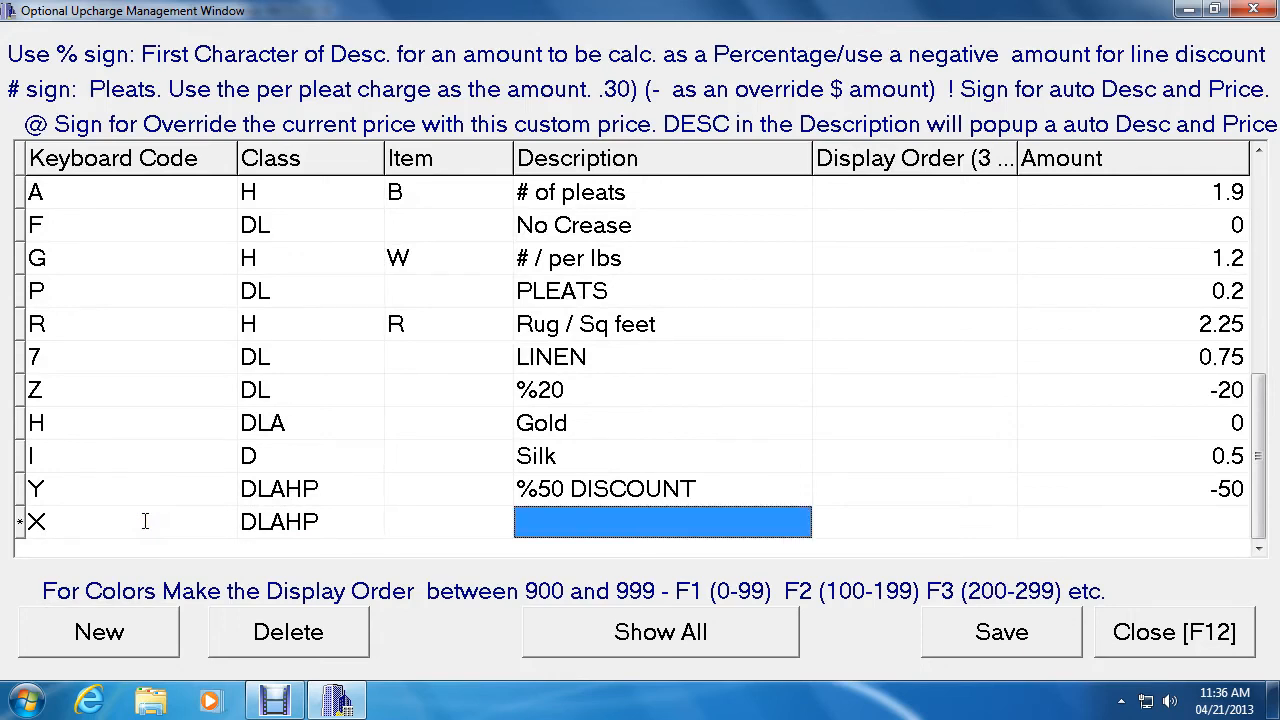
text(-)
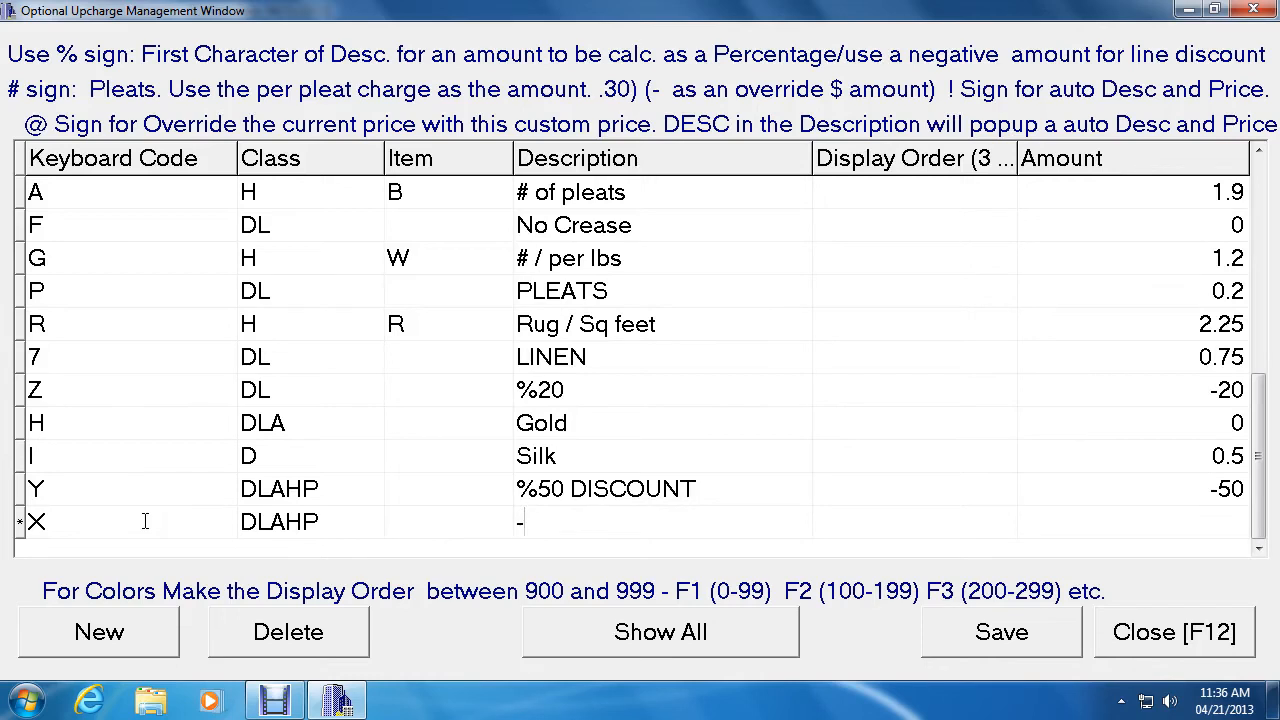
text(OVERRIDE)
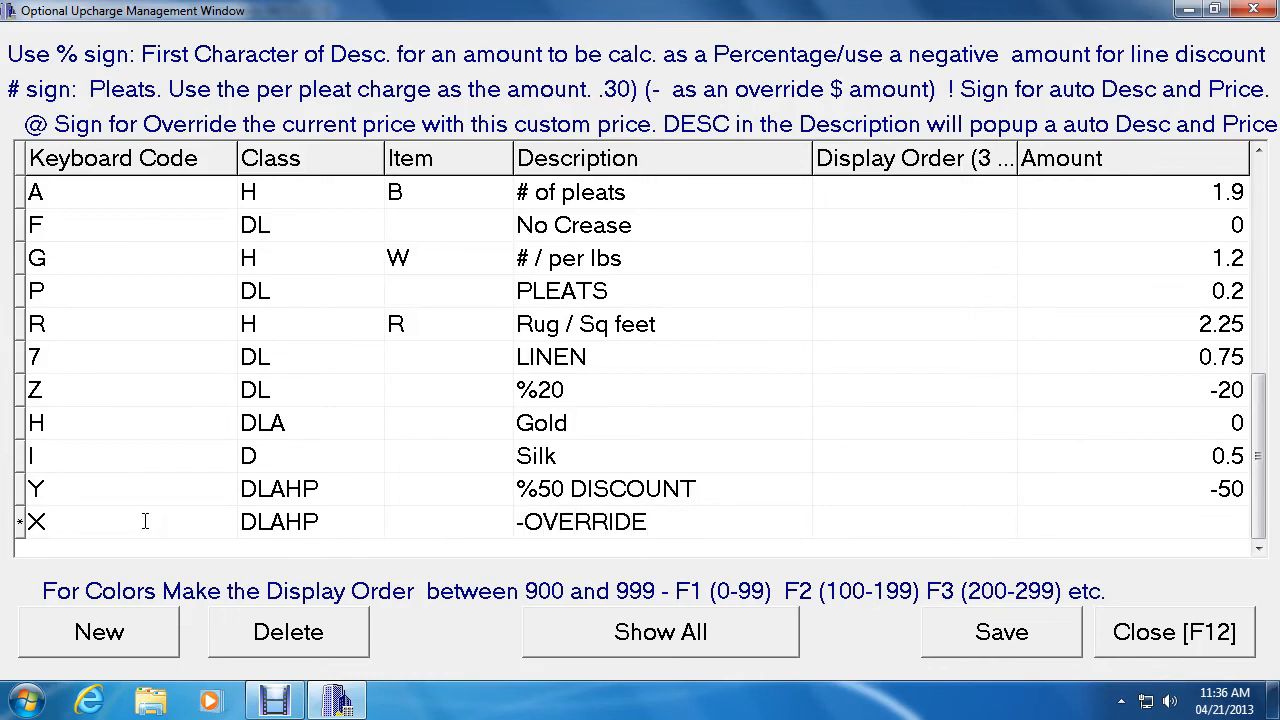
key(Tab)
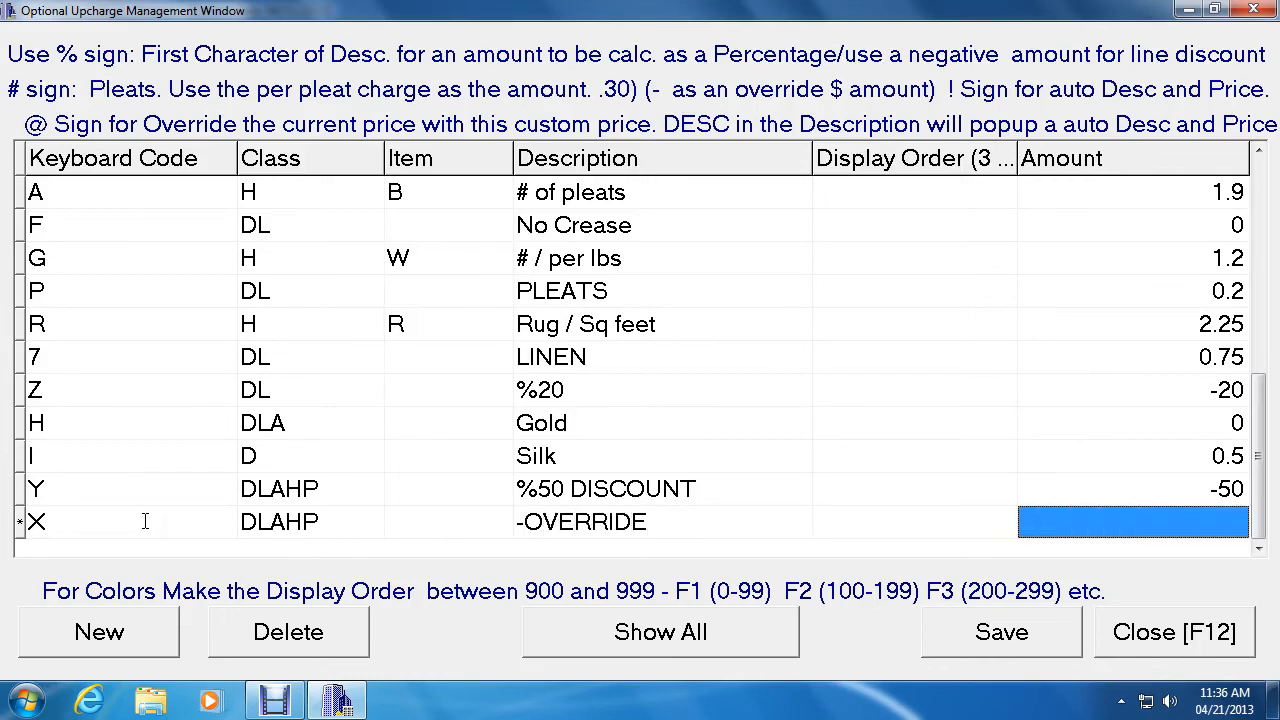
text(0)
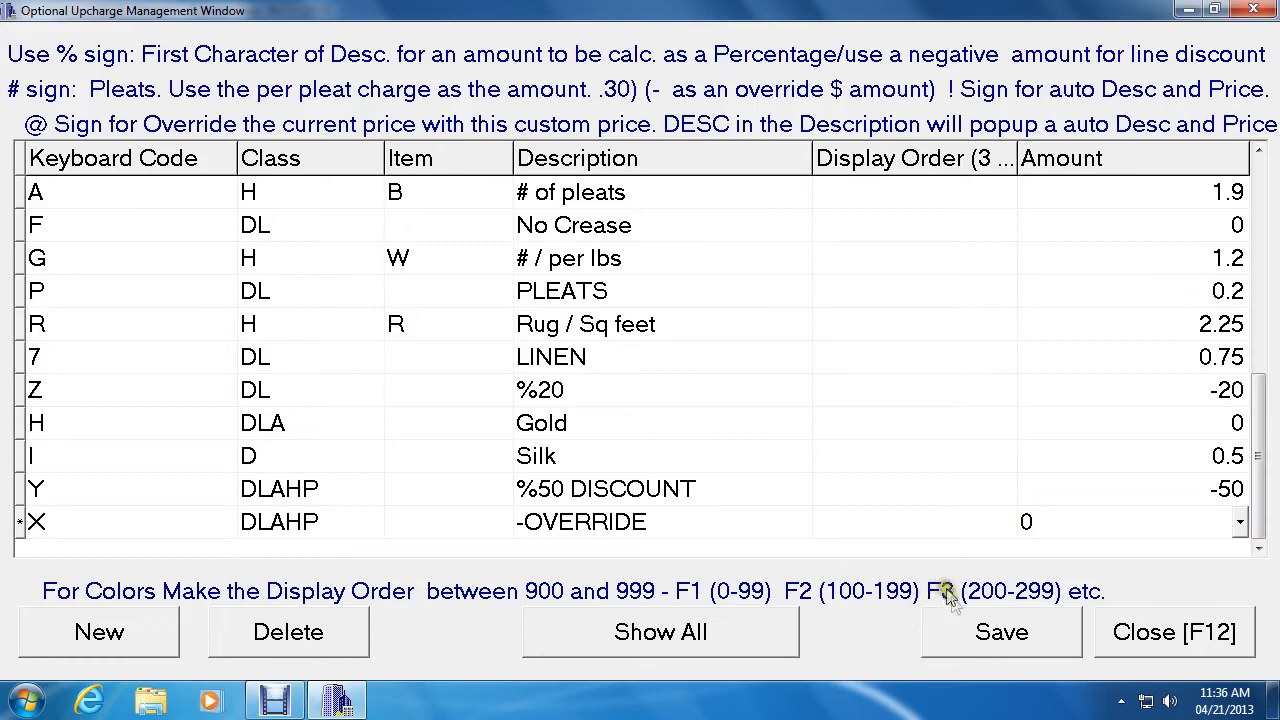
click(970, 628)
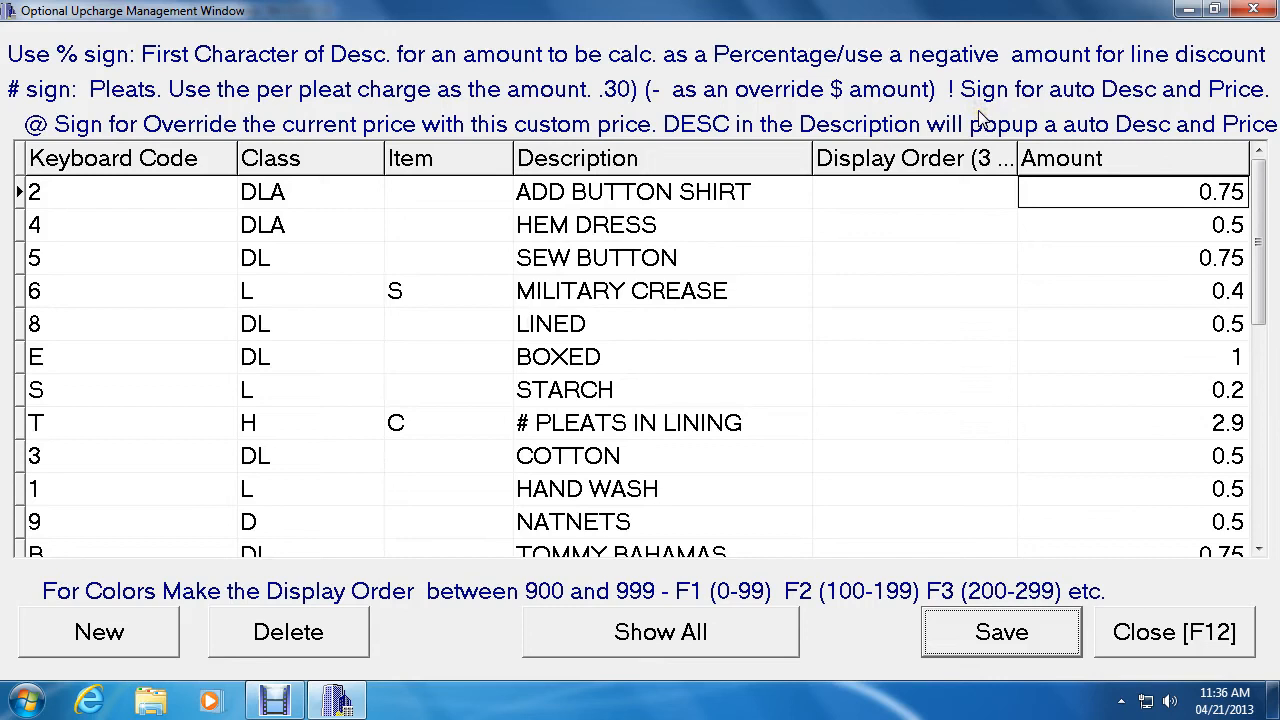
Step: Add a further optional upcharge entry with keyboard code W, keeping its default classes
click(145, 634)
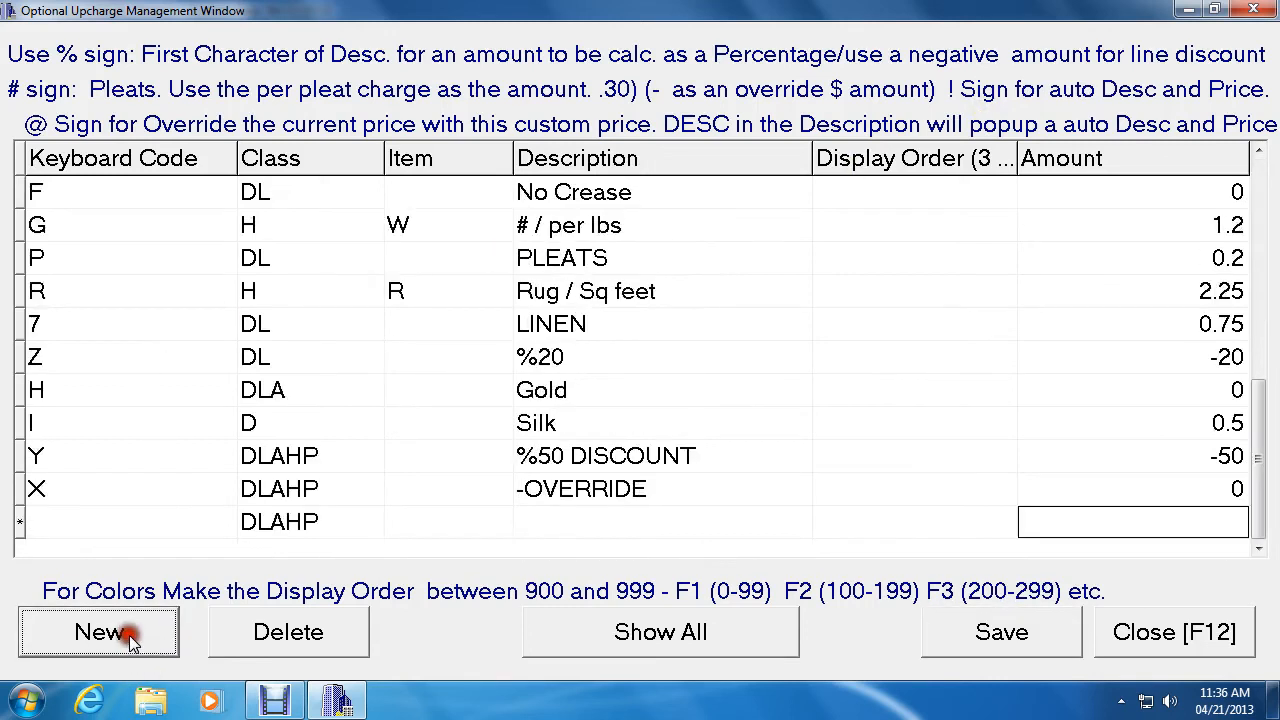
click(103, 528)
text(W)
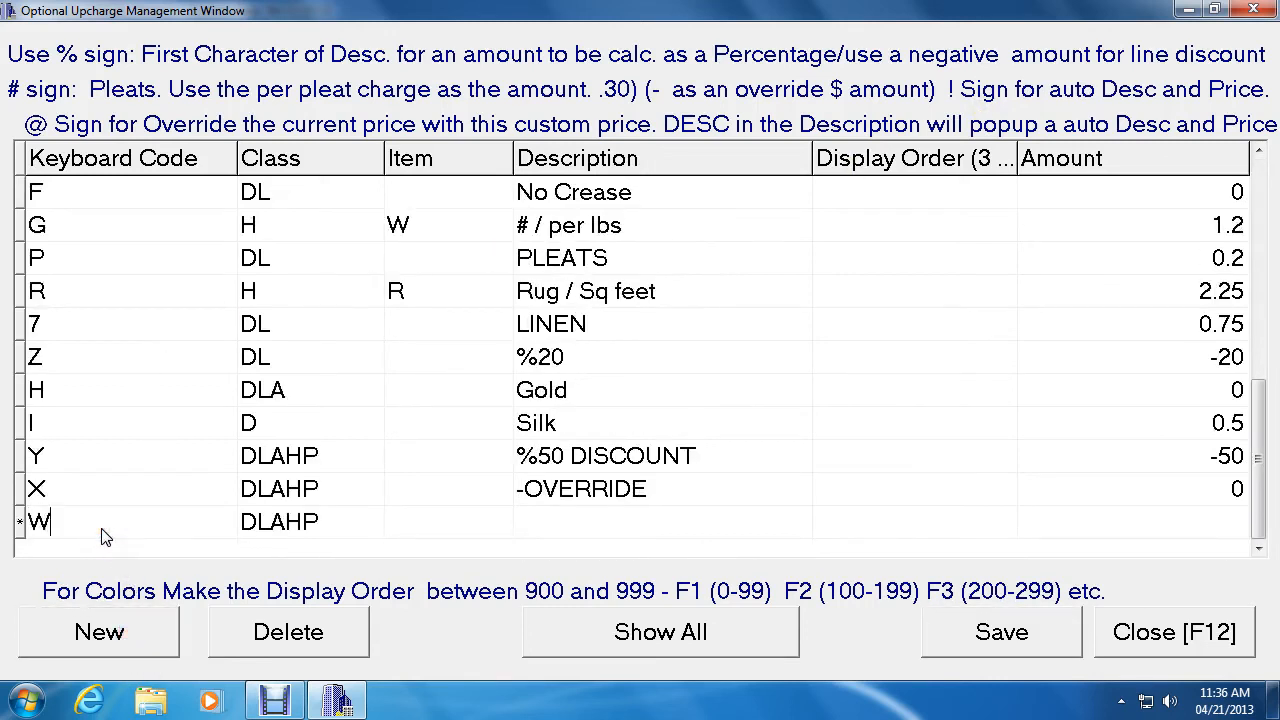
key(Tab)
key(Tab)
key(Tab)
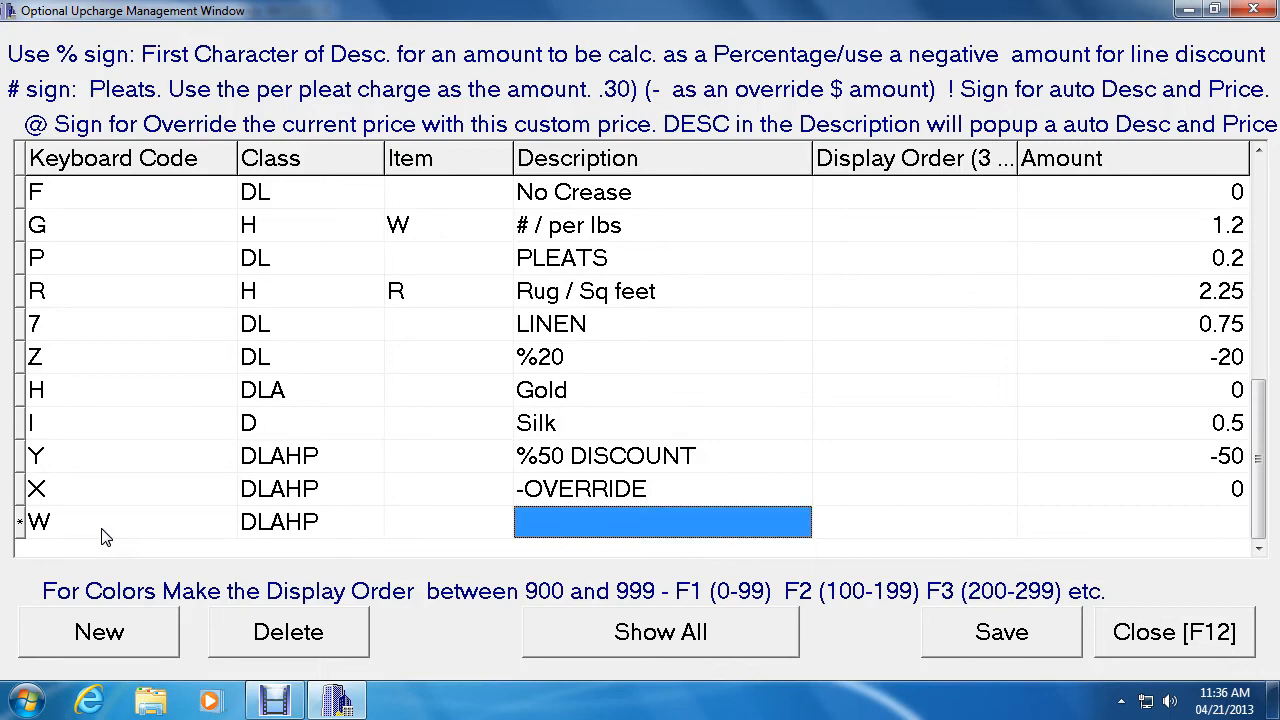
Step: Describe upcharge W as !DESCRIBE, leave its amount blank and save the upcharge list
text(!)
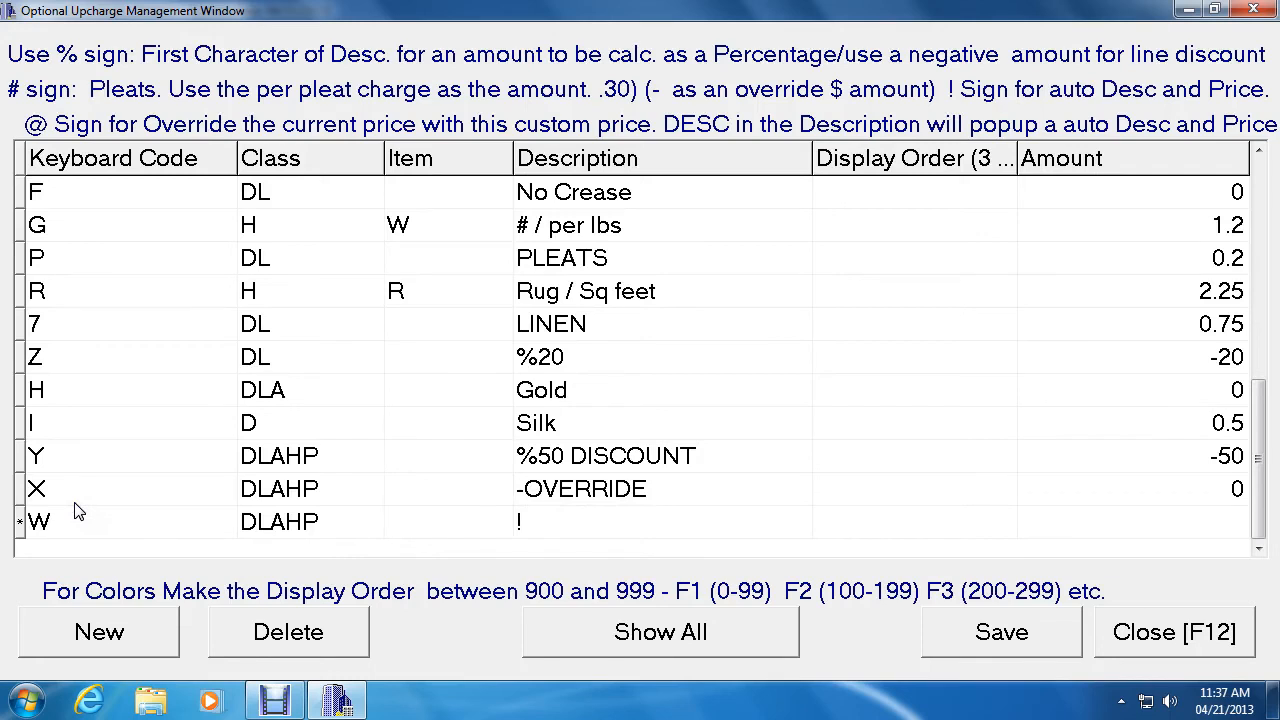
text(DESCRIBE)
key(Tab)
key(Tab)
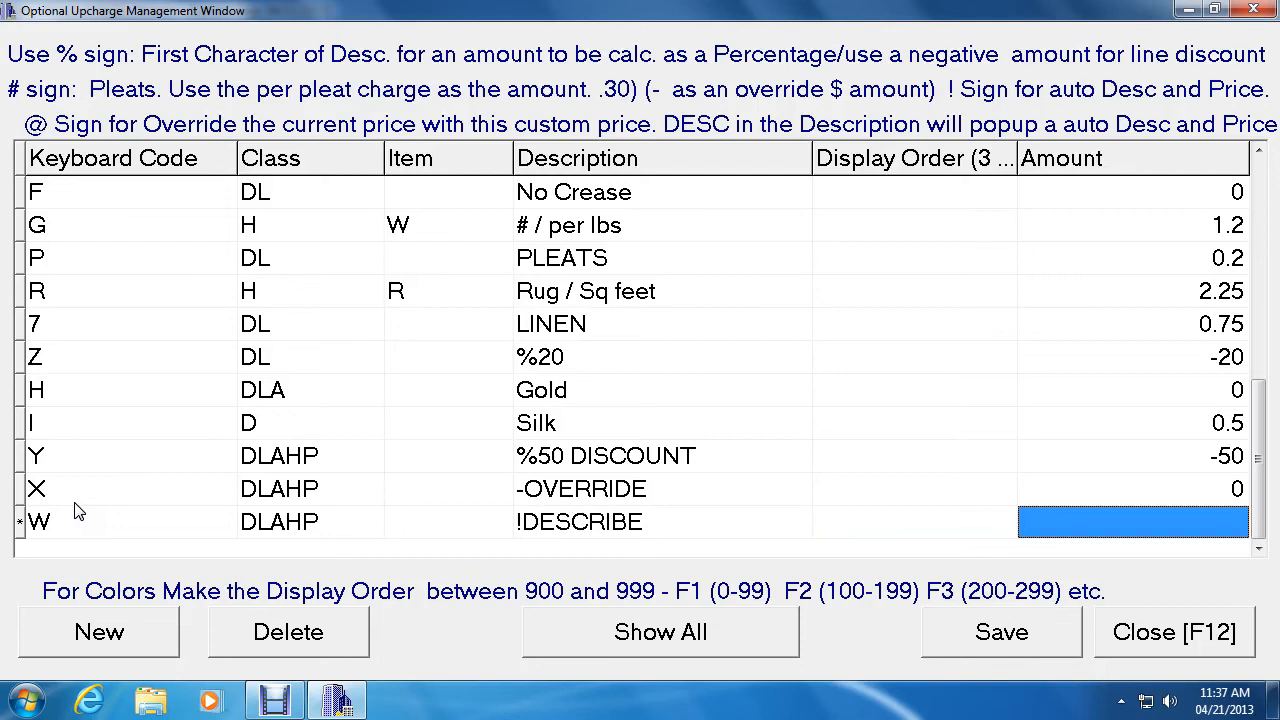
click(1012, 634)
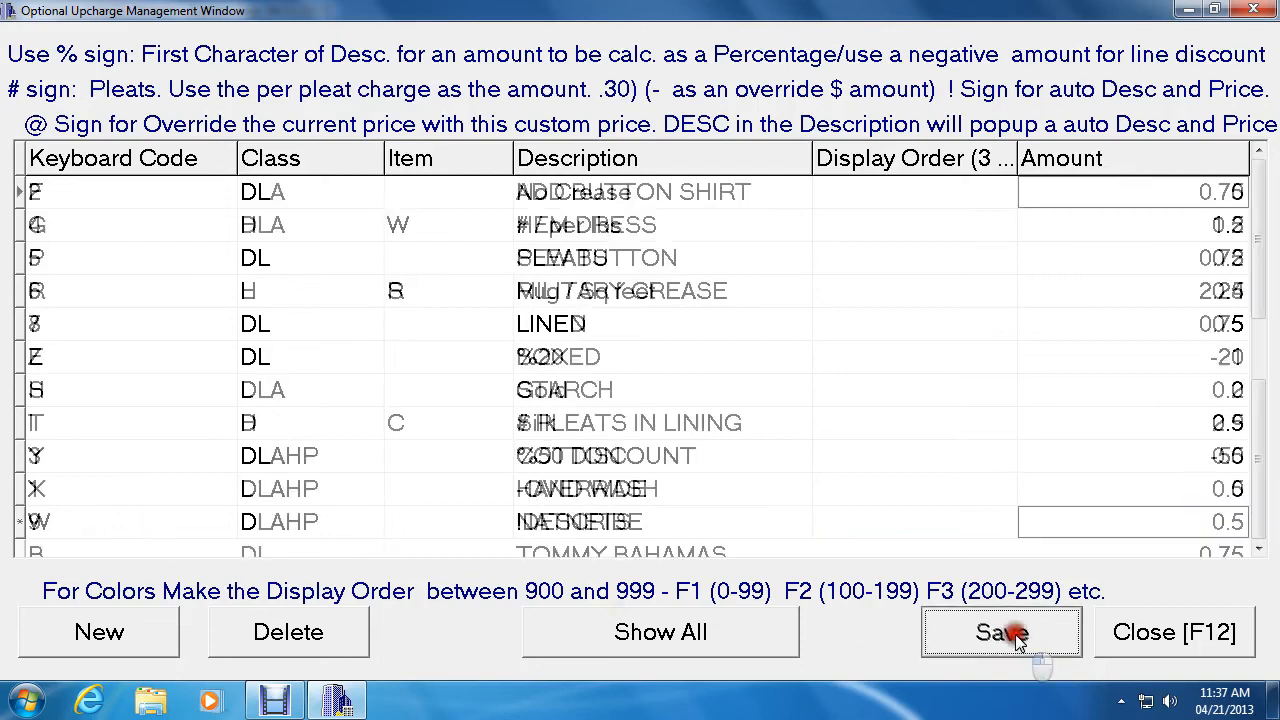
Step: Add one more optional upcharge entry with keyboard code U after the !DESCRIBE entry
drag(1258, 168, 1257, 480)
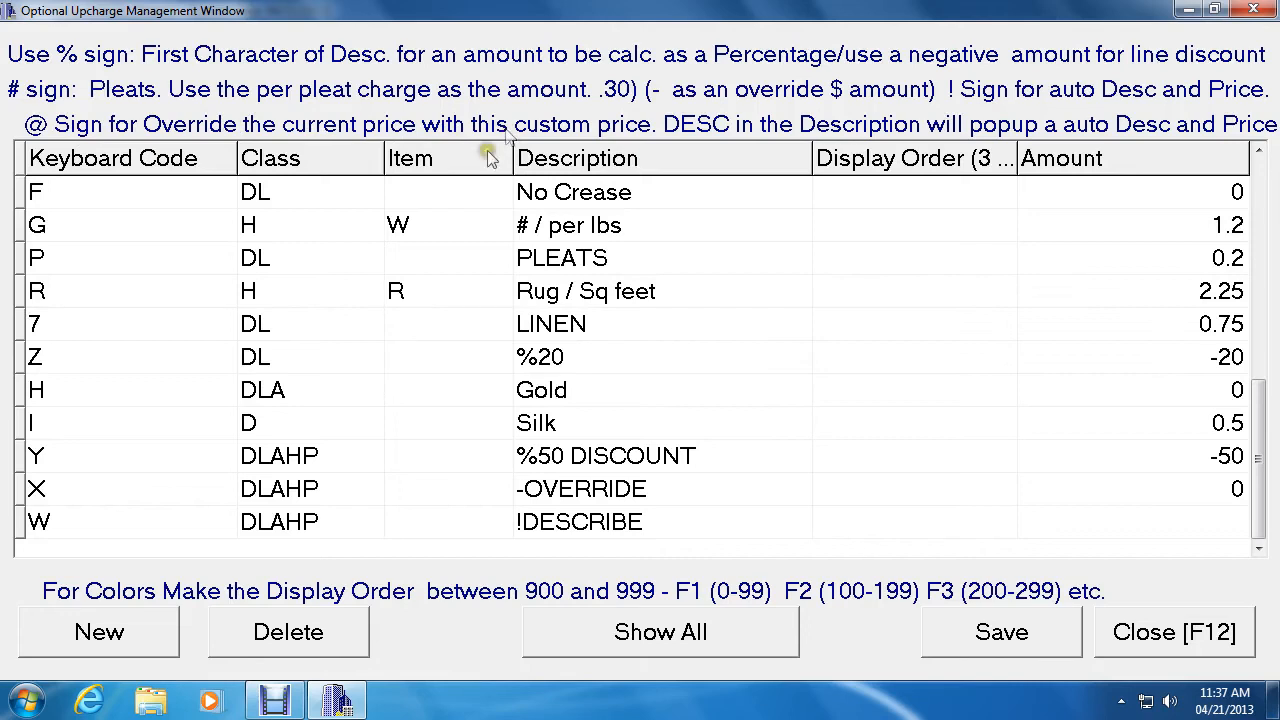
click(122, 634)
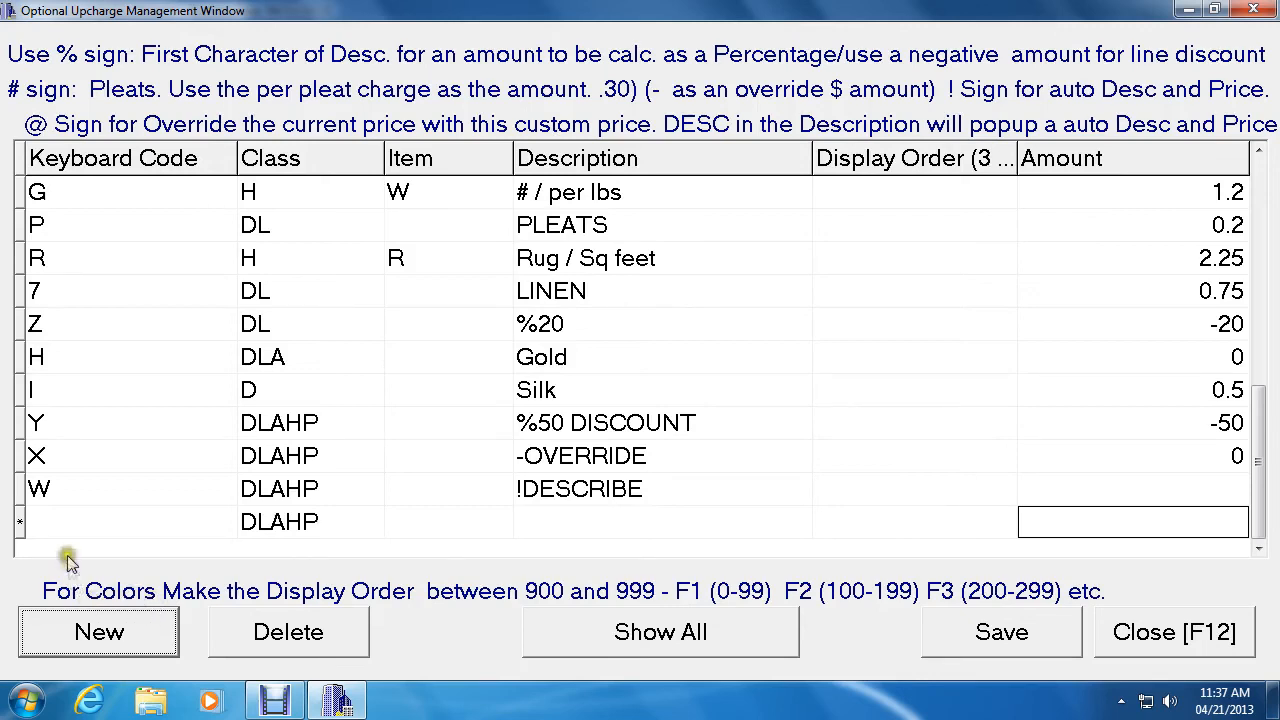
click(80, 526)
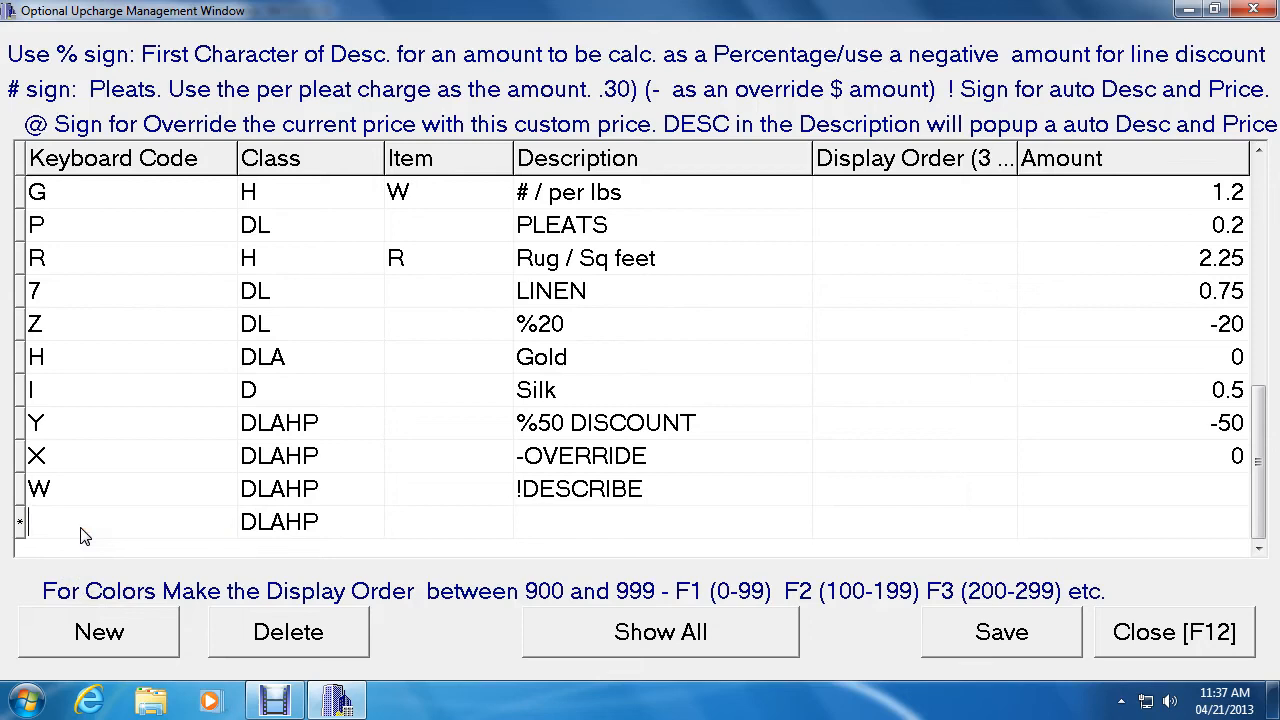
text(u)
key(Tab)
key(Tab)
key(Tab)
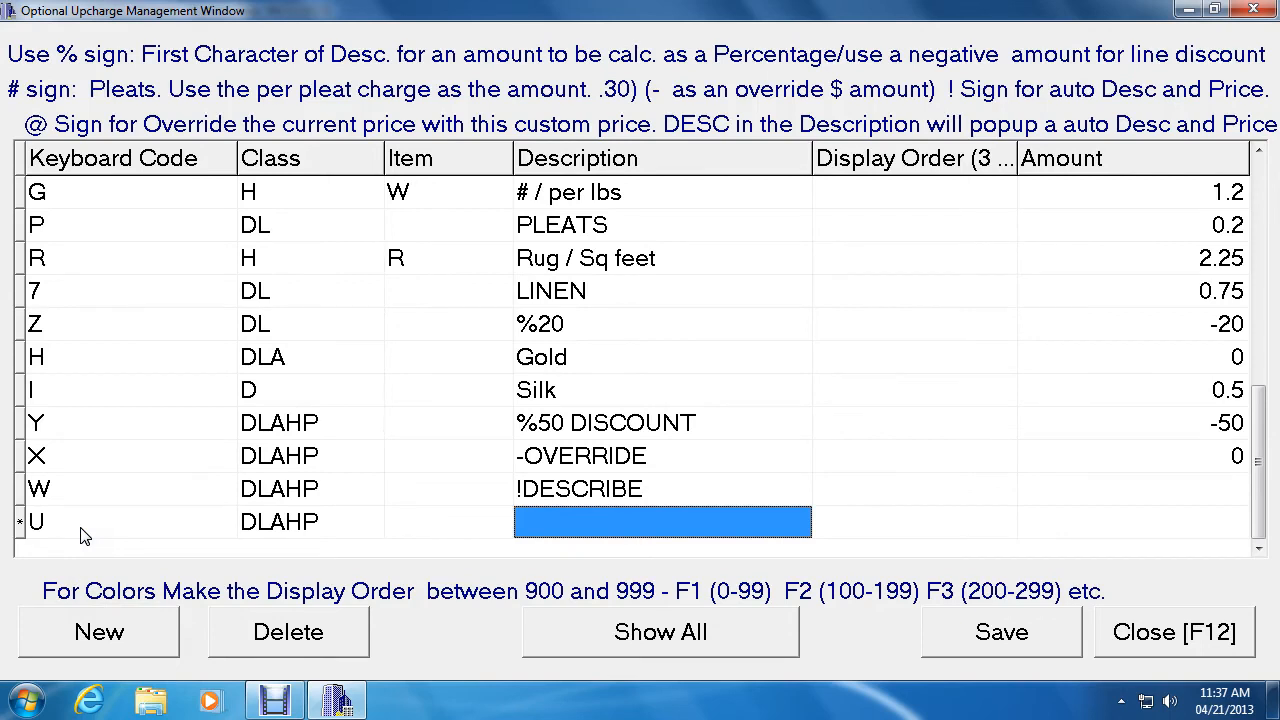
text(@)
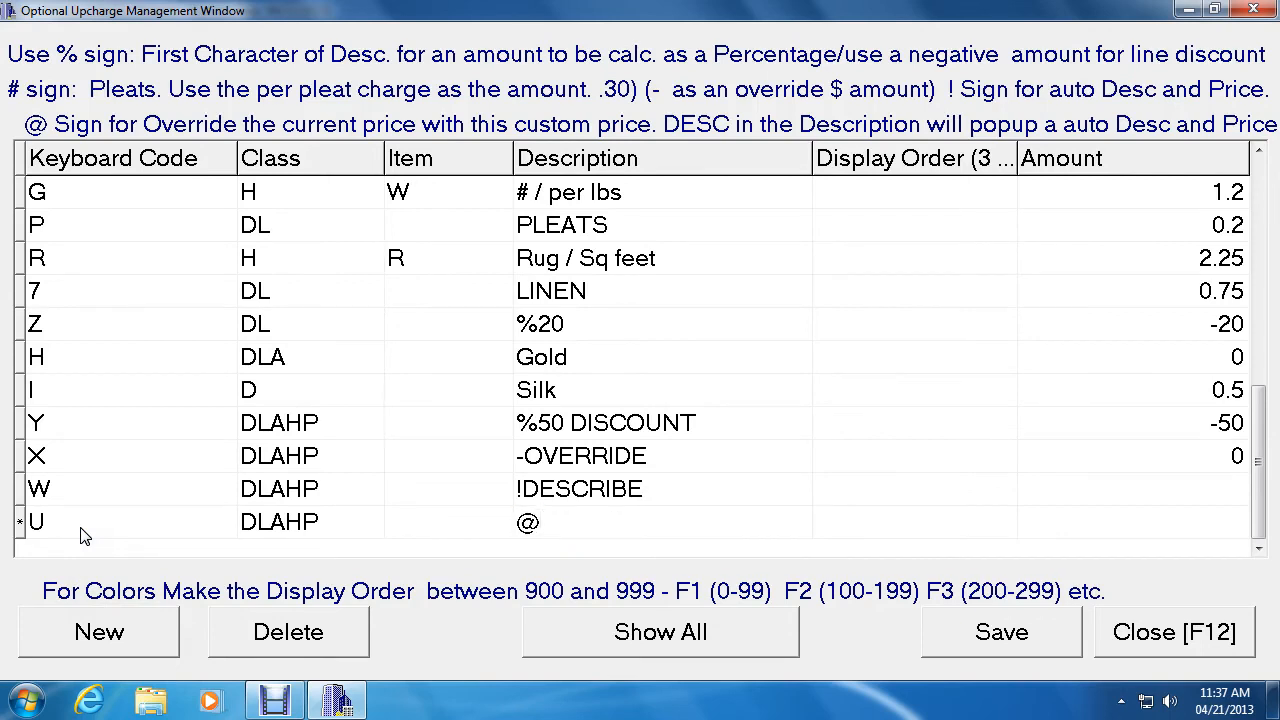
text(CURRENT PRICE)
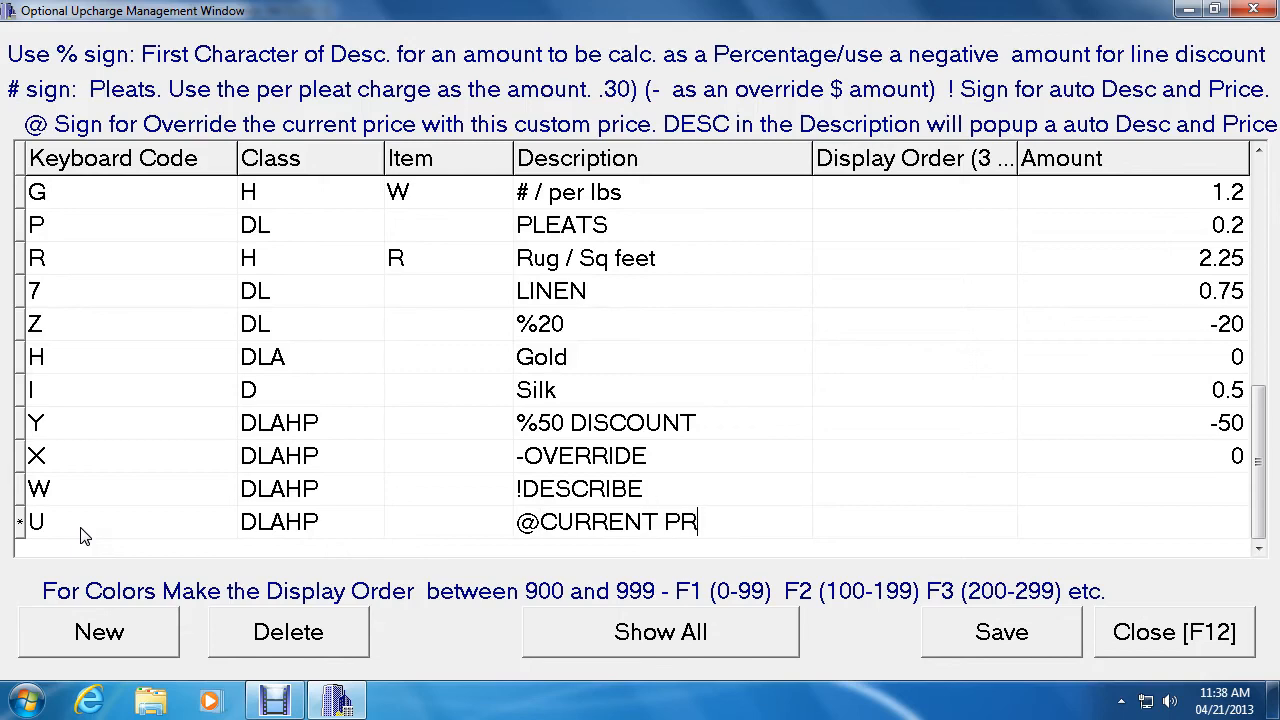
key(Tab)
key(Tab)
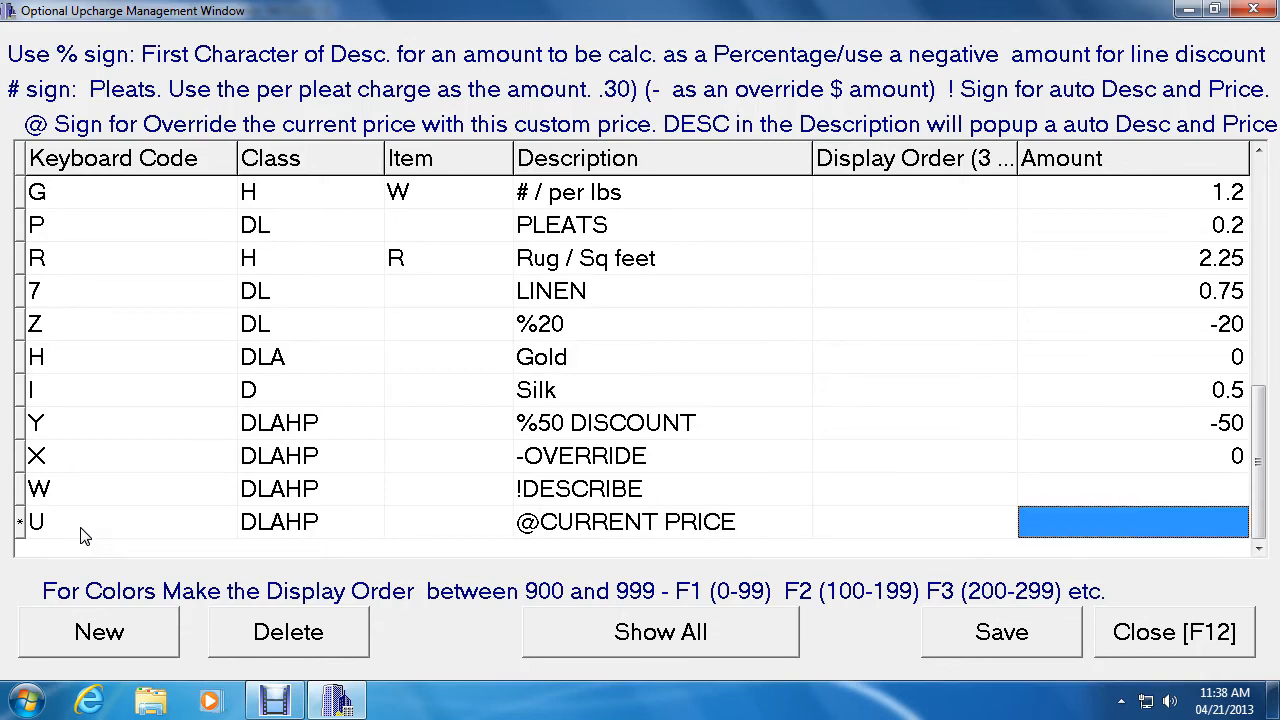
click(1047, 617)
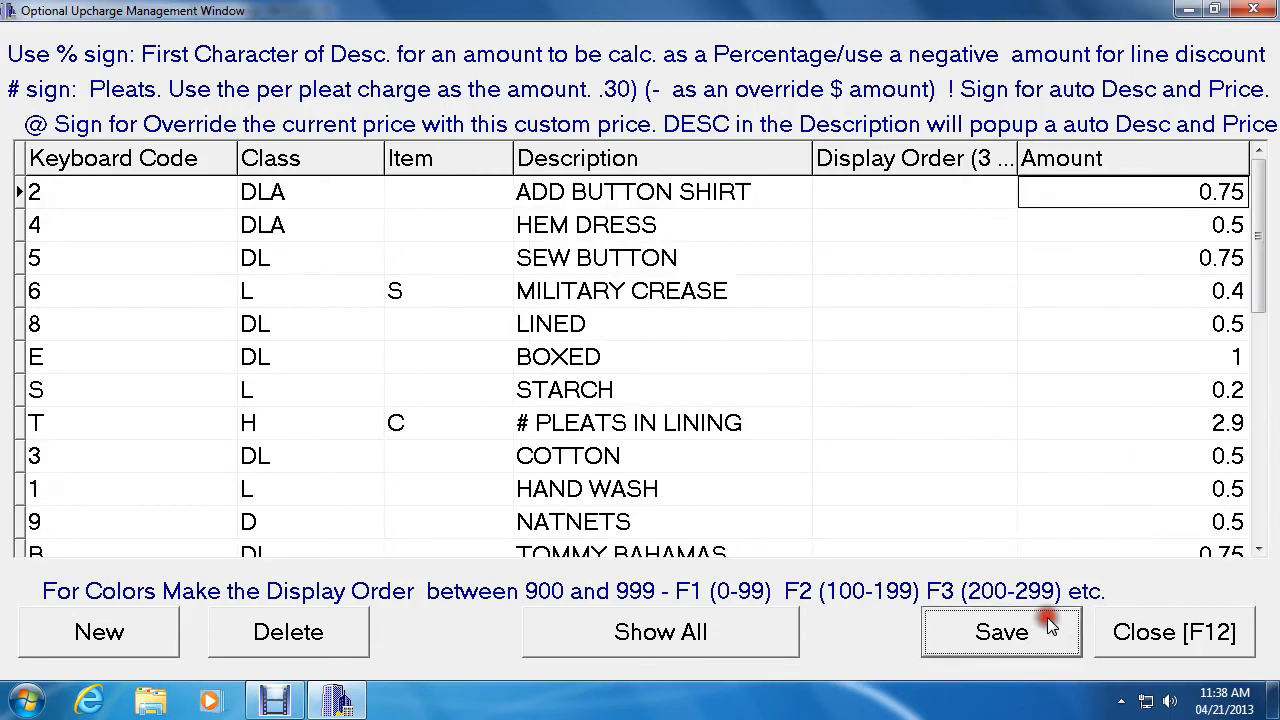
Step: Close upcharge management and start a new ticket for the first customer in the list who has an alphabetic name
click(1133, 638)
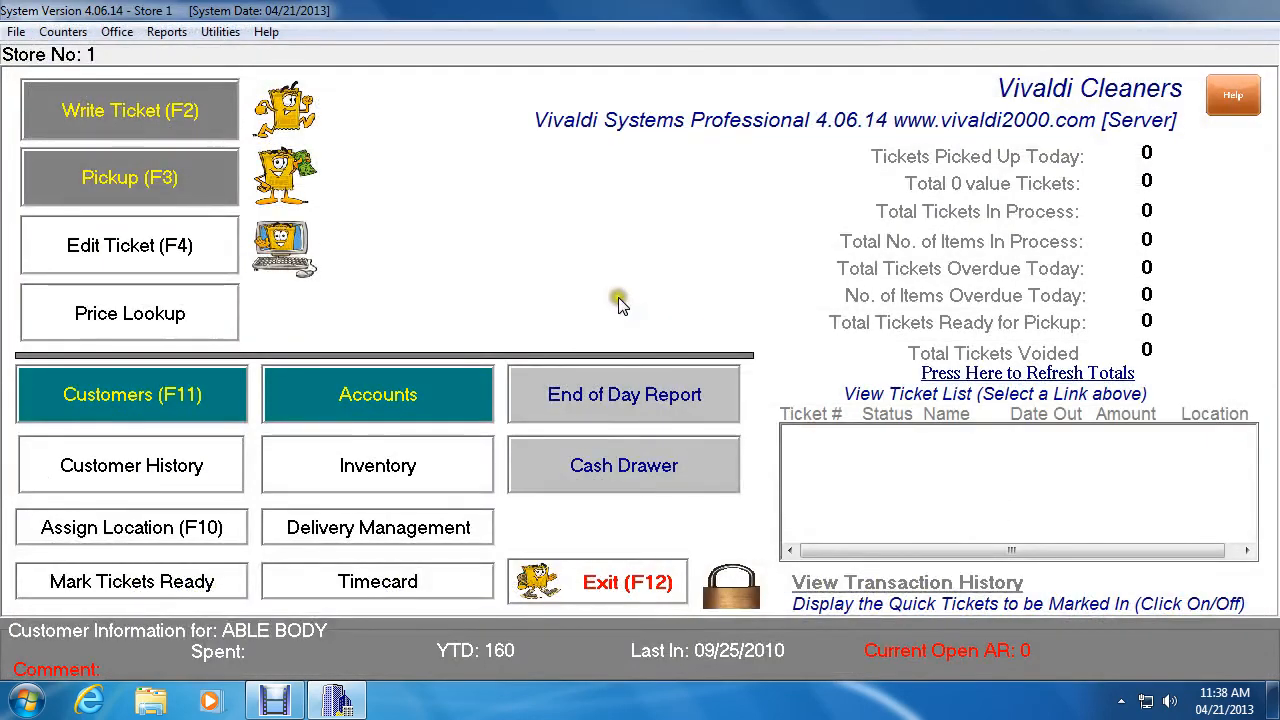
click(168, 102)
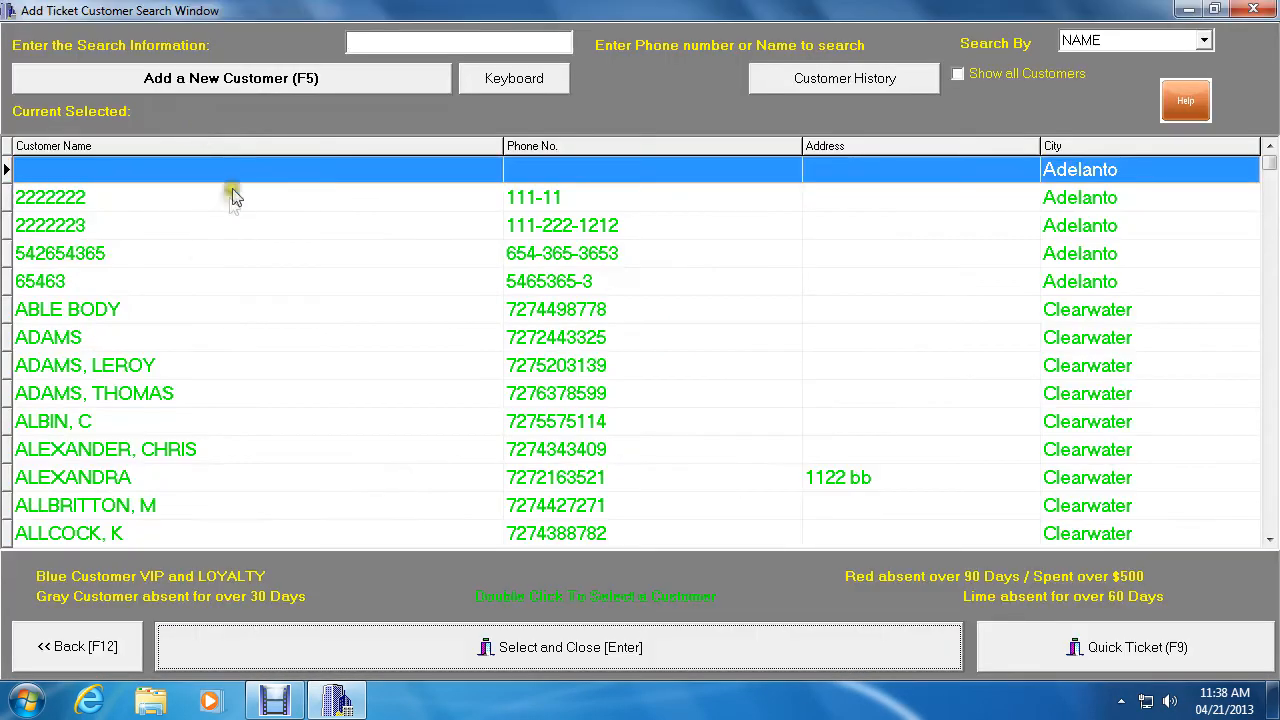
double_click(200, 313)
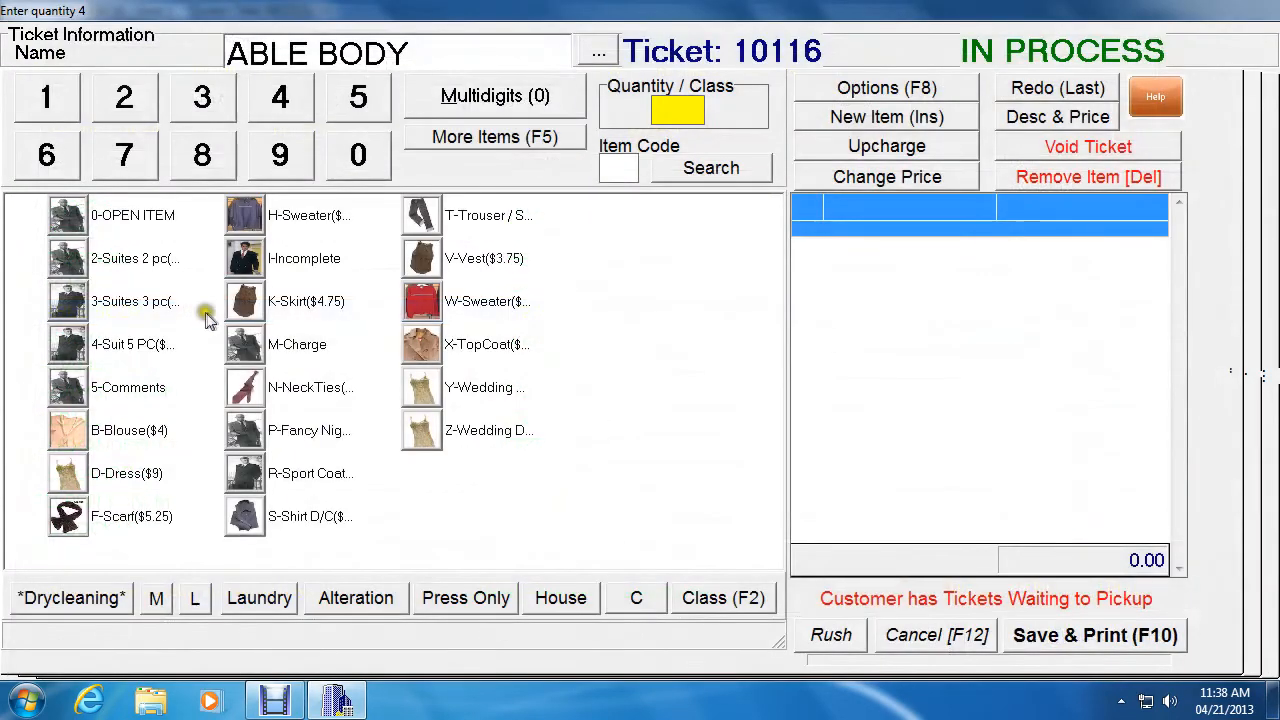
Step: Add one W-Sweater to the ticket as the first dry-cleaning item
click(22, 108)
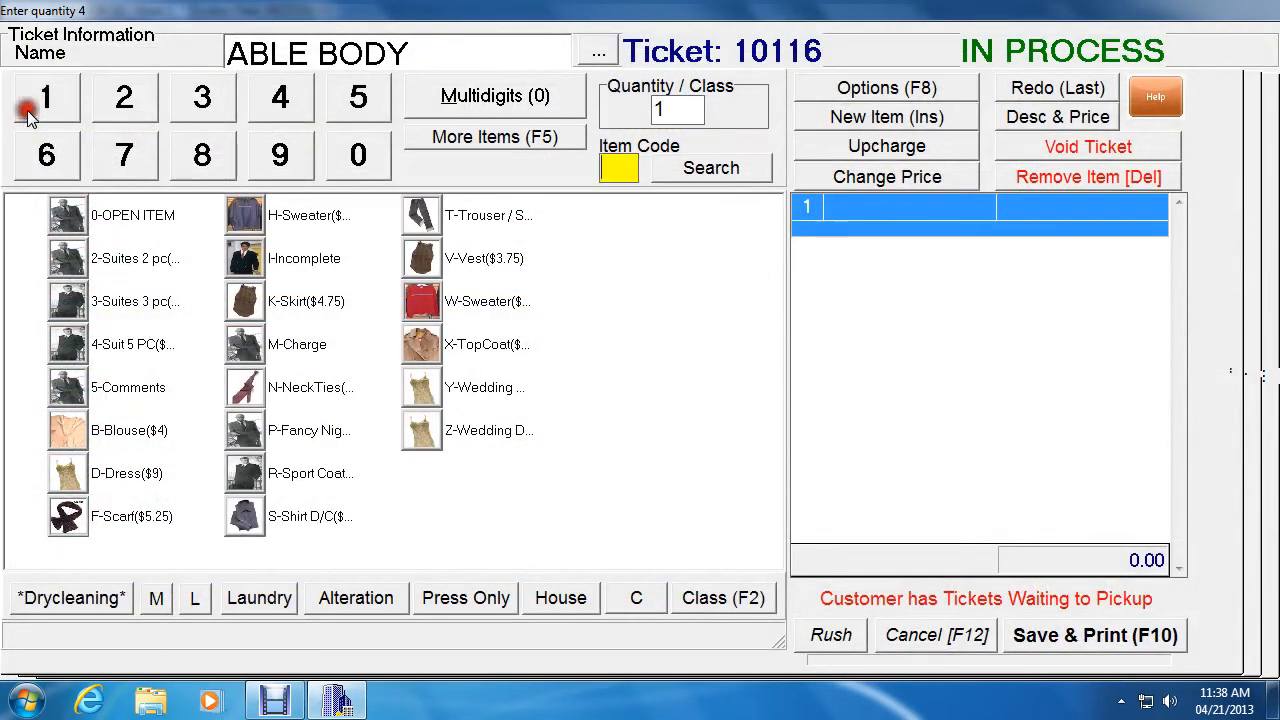
click(421, 310)
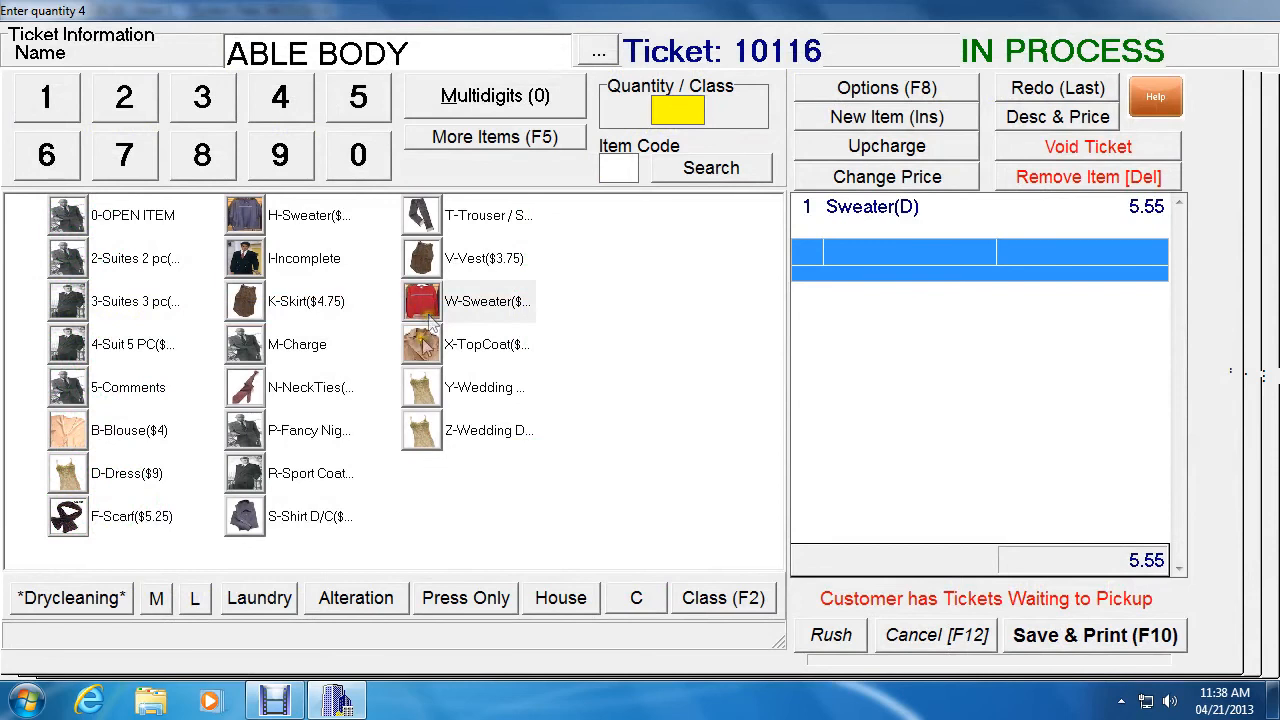
click(936, 246)
click(900, 211)
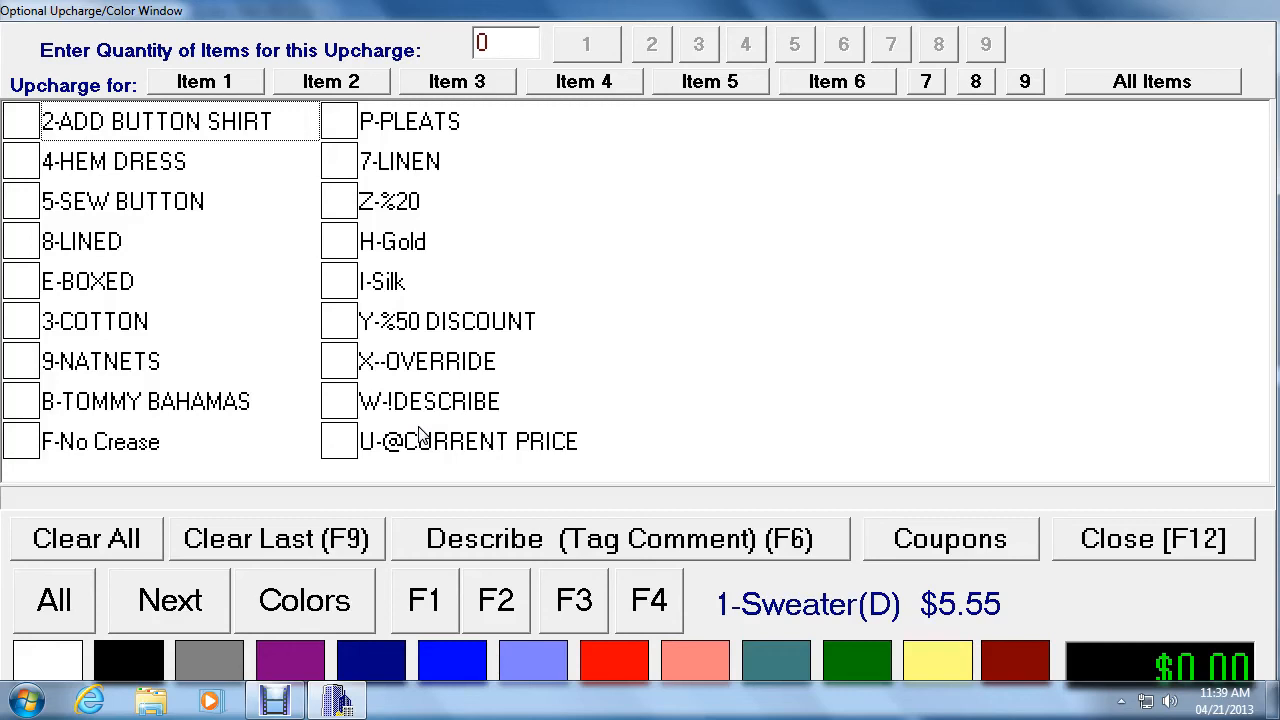
click(339, 443)
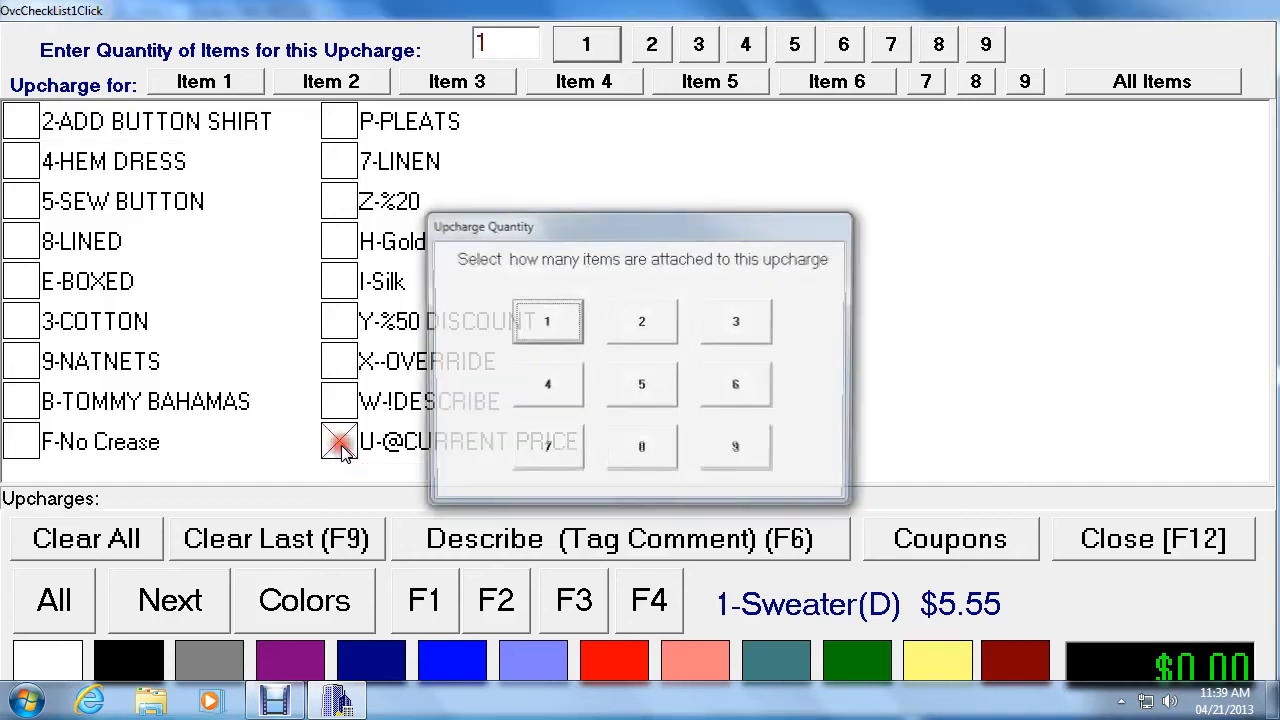
click(558, 320)
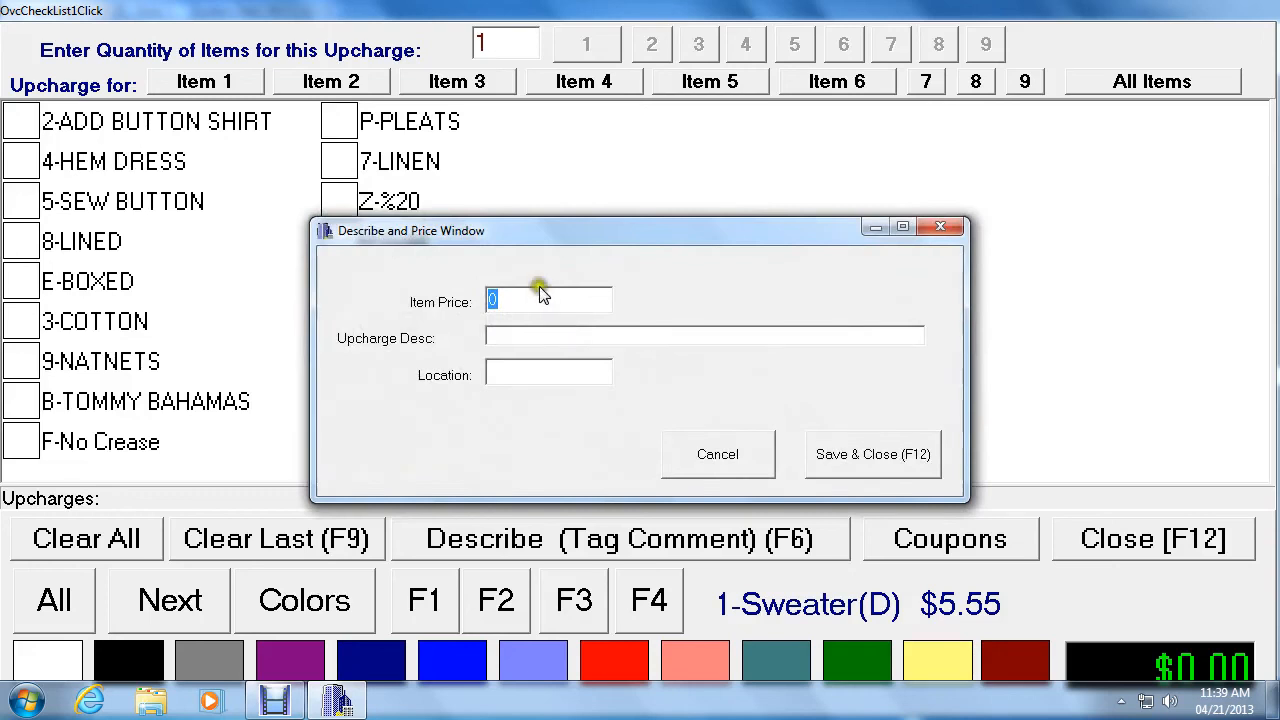
click(513, 299)
key(BackSpace)
text(30)
key(BackSpace)
text(.00)
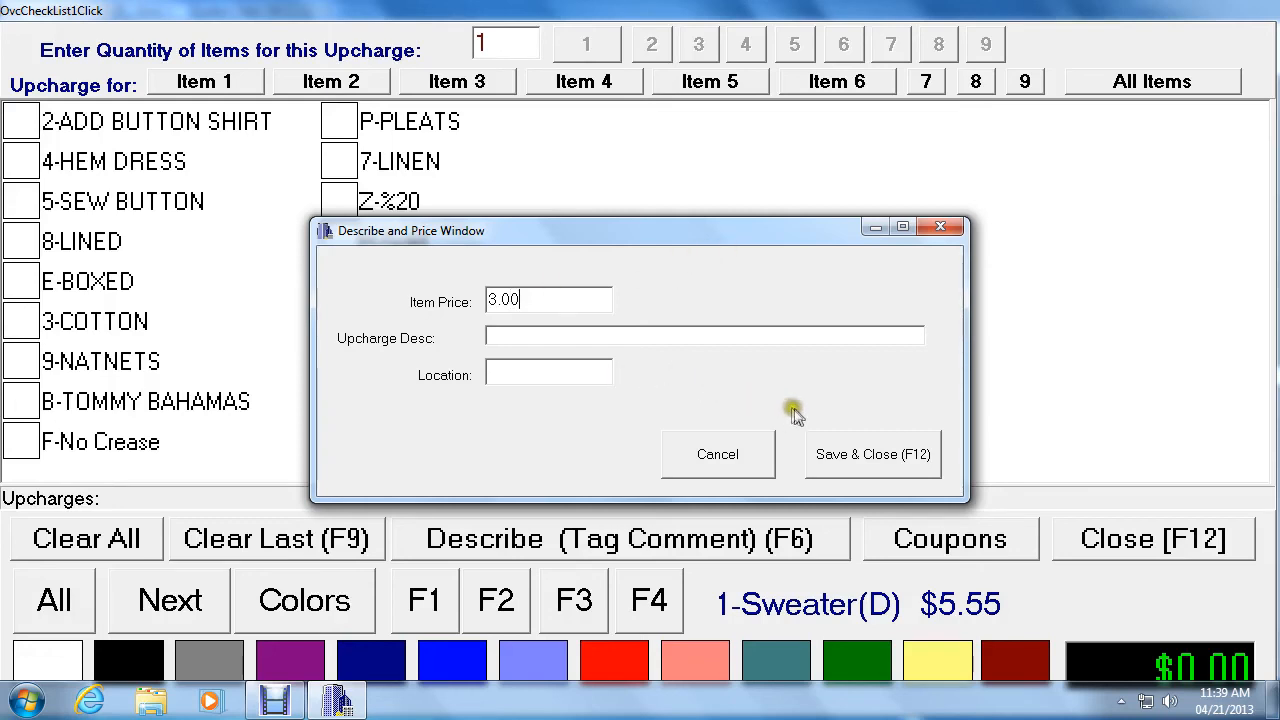
click(828, 456)
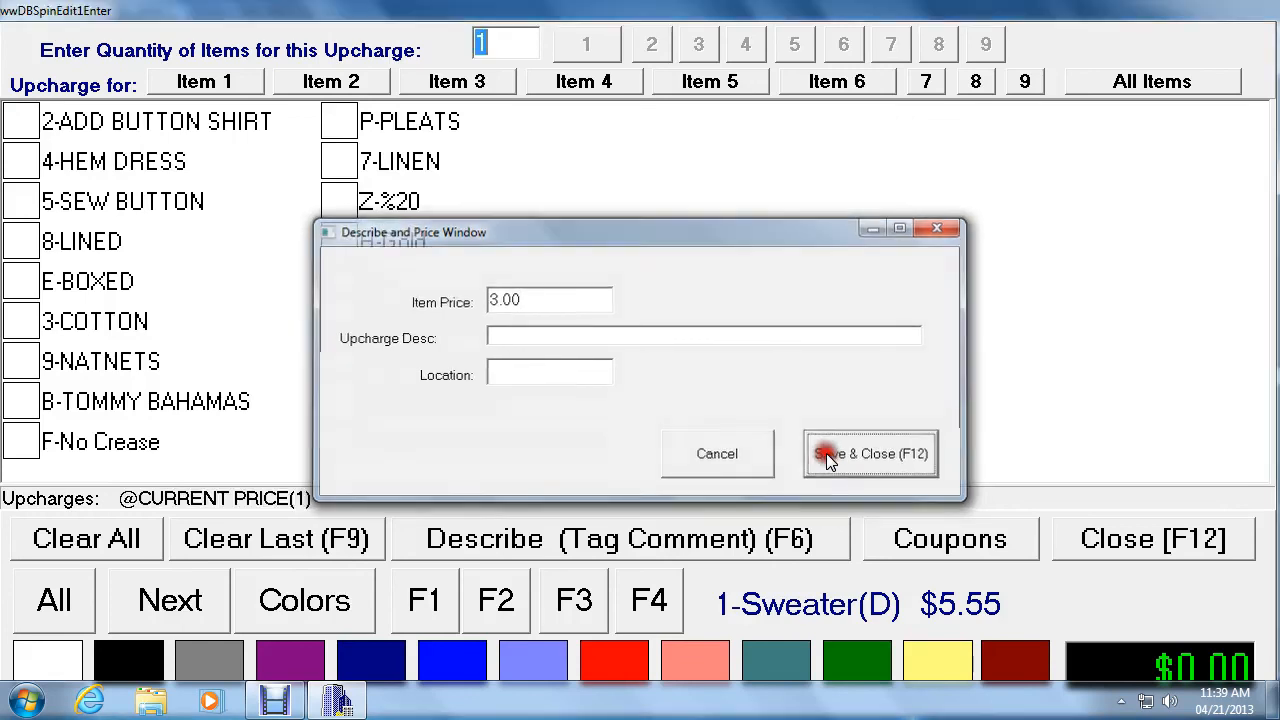
click(1090, 560)
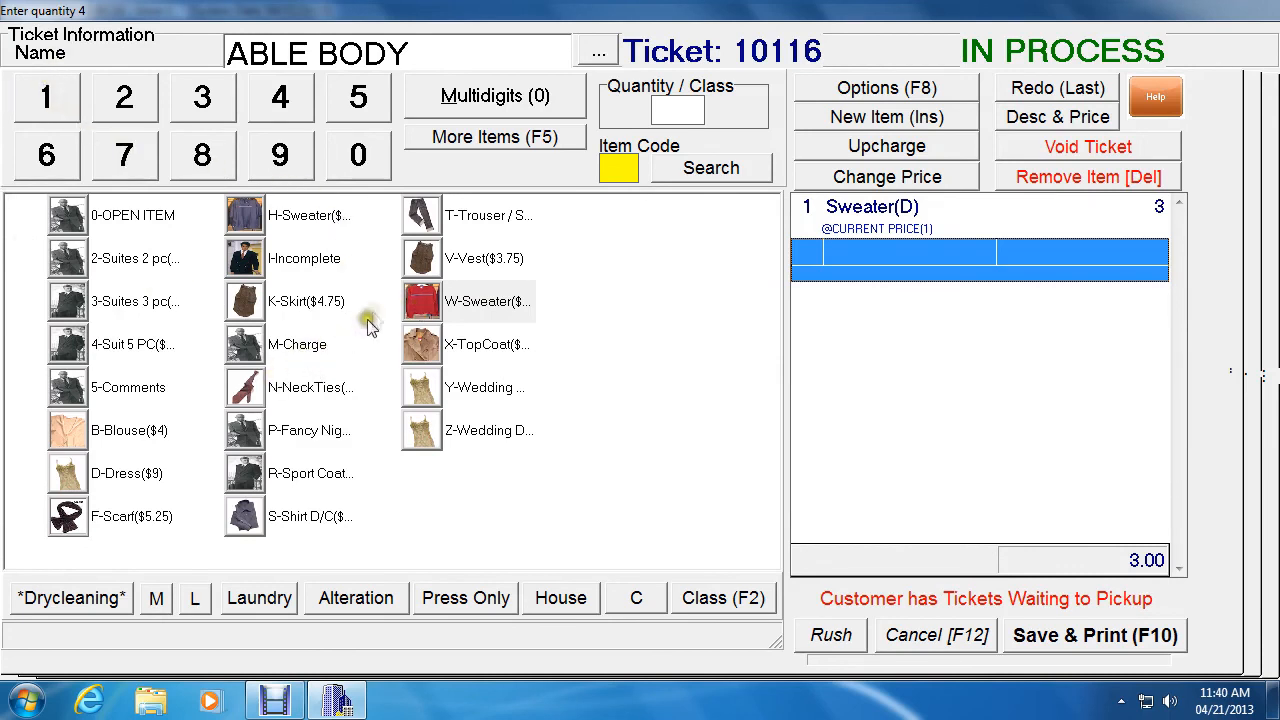
Step: Add one V-Vest to the ticket and apply the %50 DISCOUNT upcharge to one item
click(446, 268)
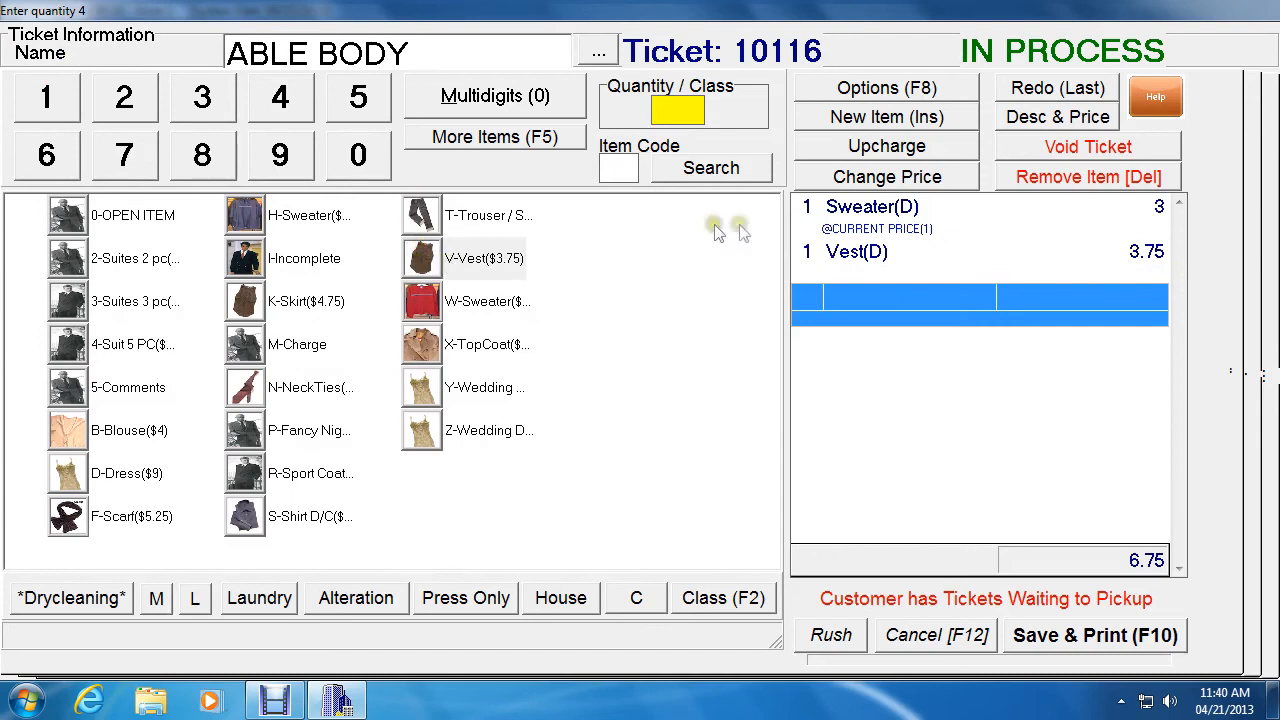
click(912, 275)
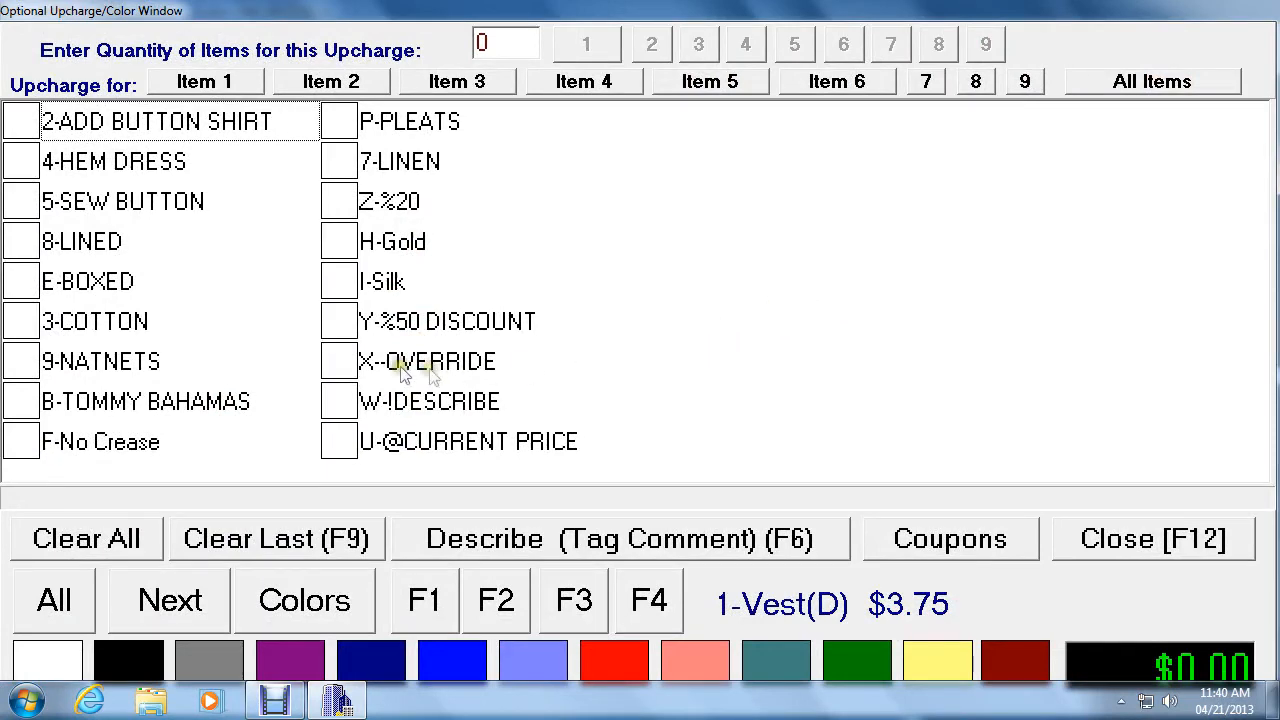
click(337, 325)
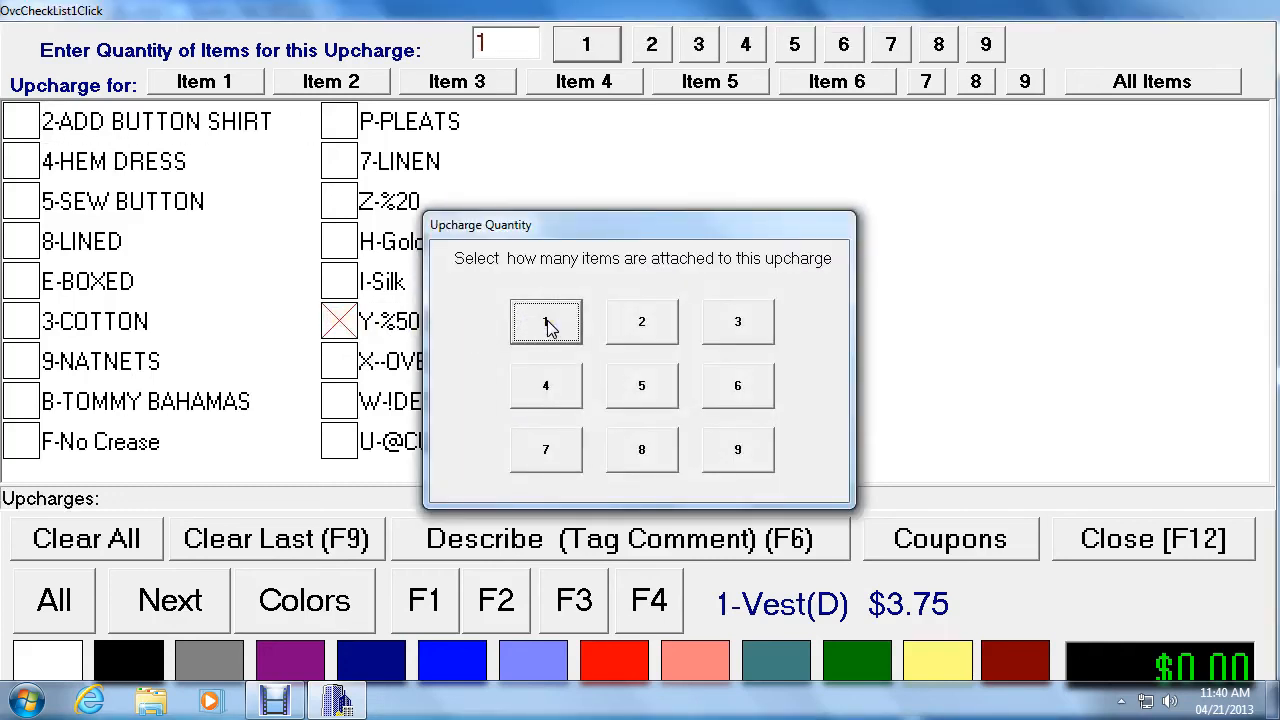
click(549, 323)
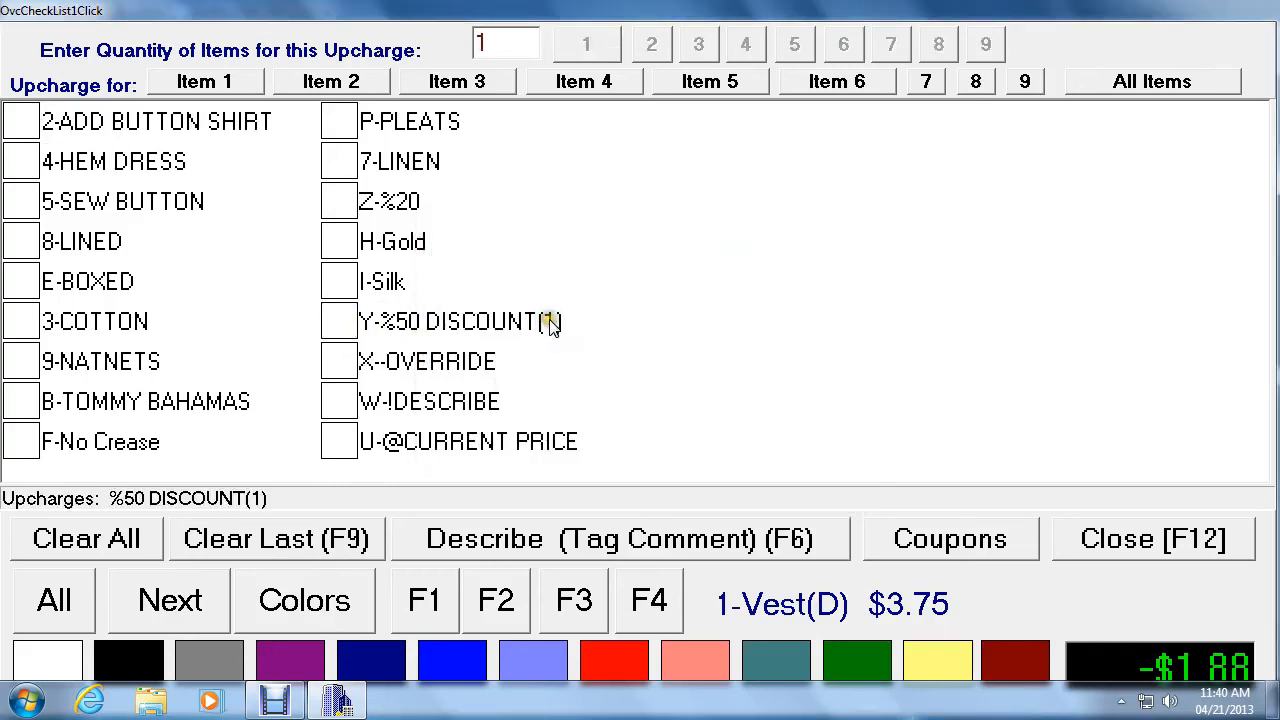
click(726, 445)
click(1156, 548)
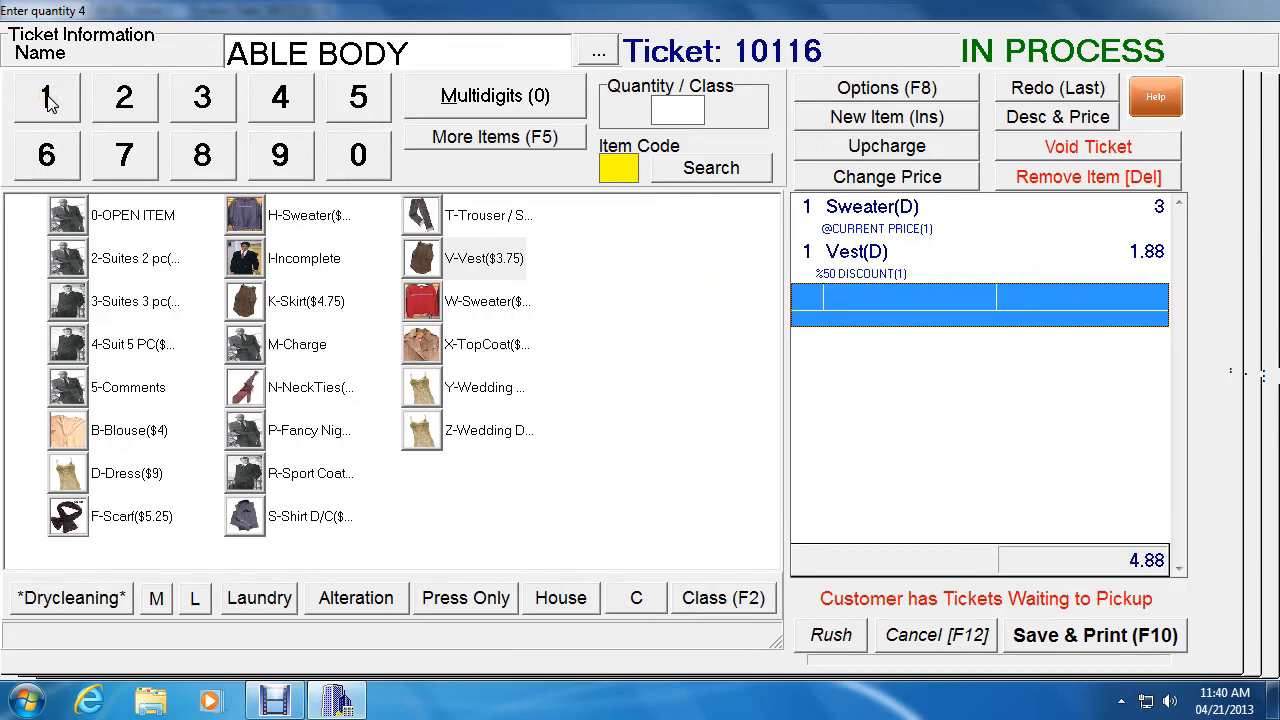
double_click(897, 258)
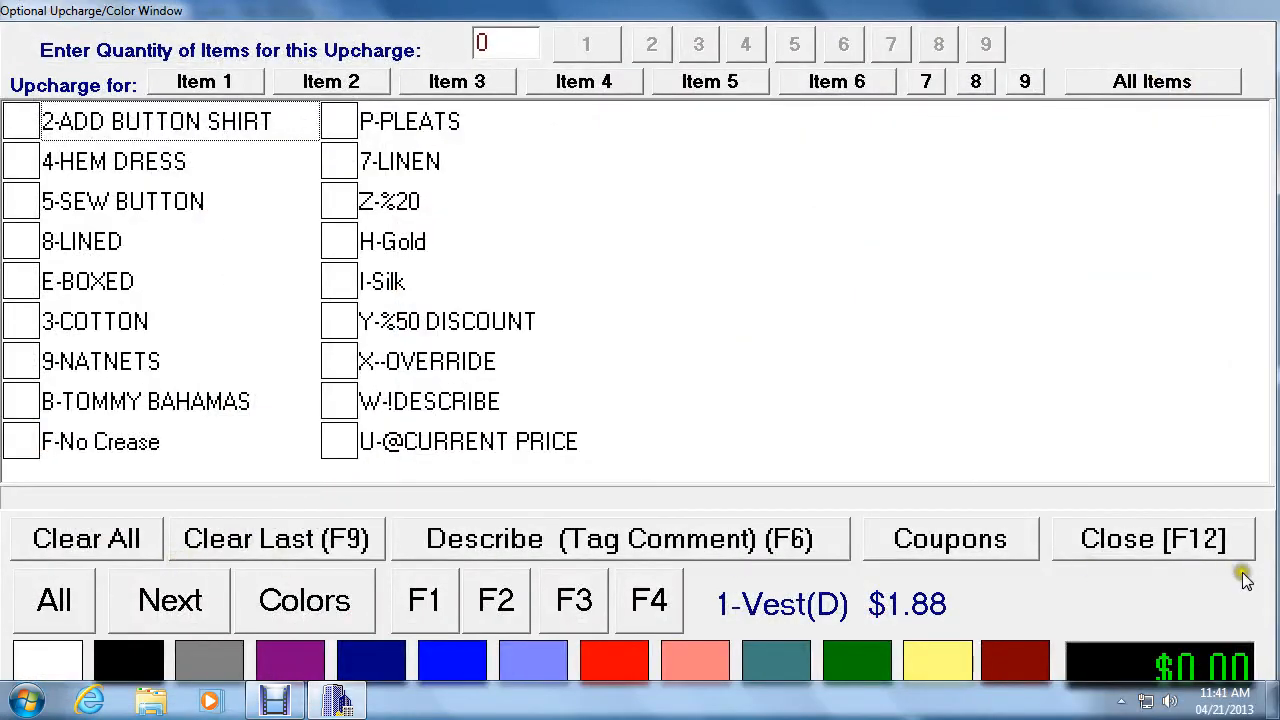
click(1232, 542)
Step: Add a W-Sweater below the vest and apply the -OVERRIDE upcharge to one item
click(50, 118)
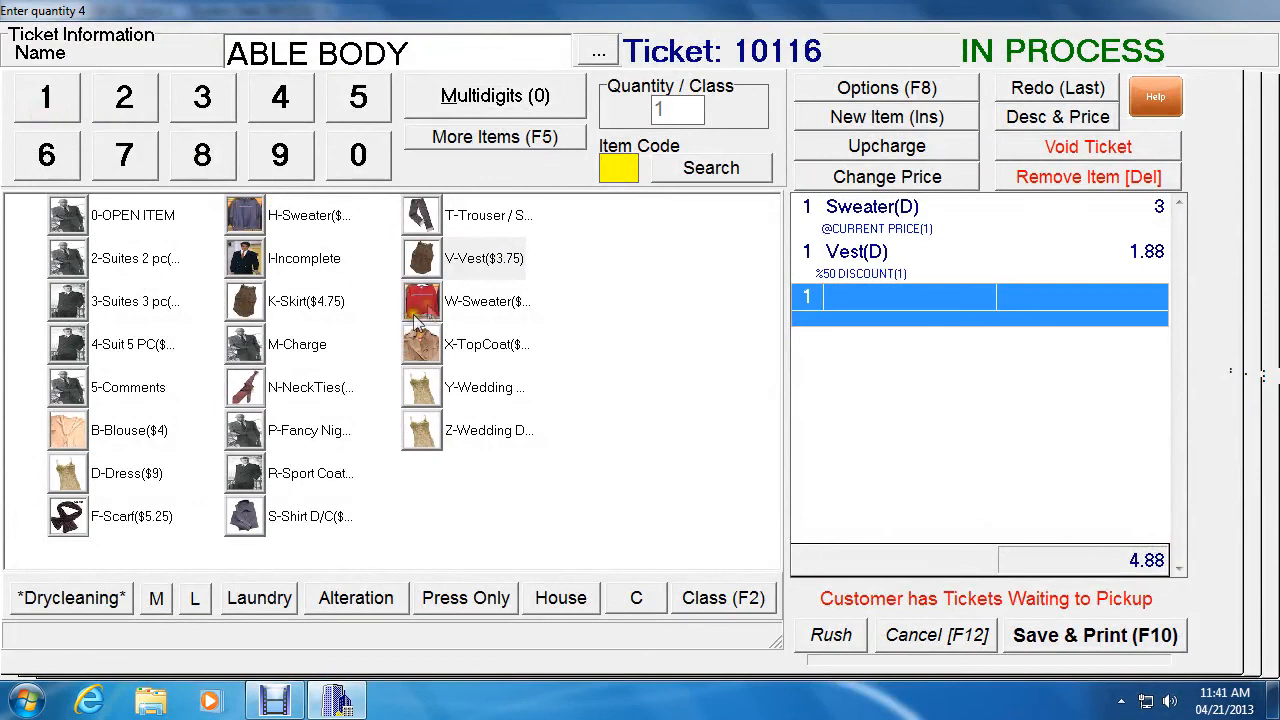
click(480, 301)
click(1019, 294)
right_click(852, 320)
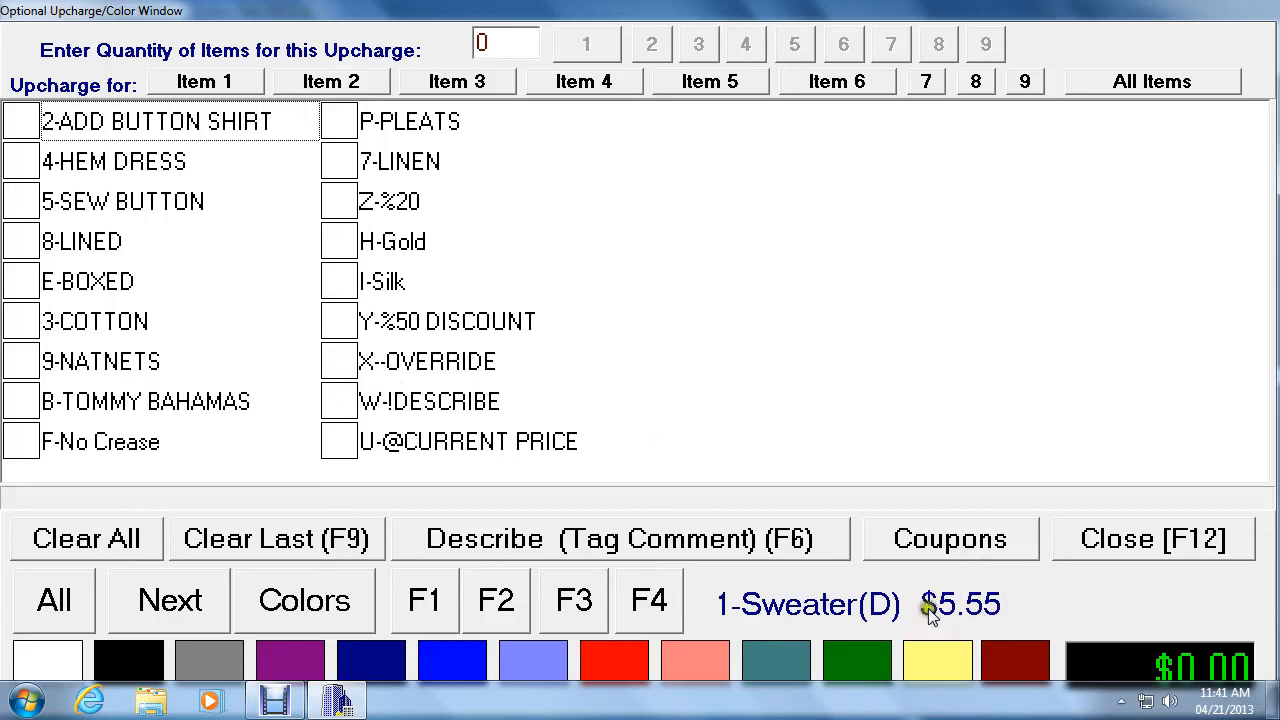
click(339, 362)
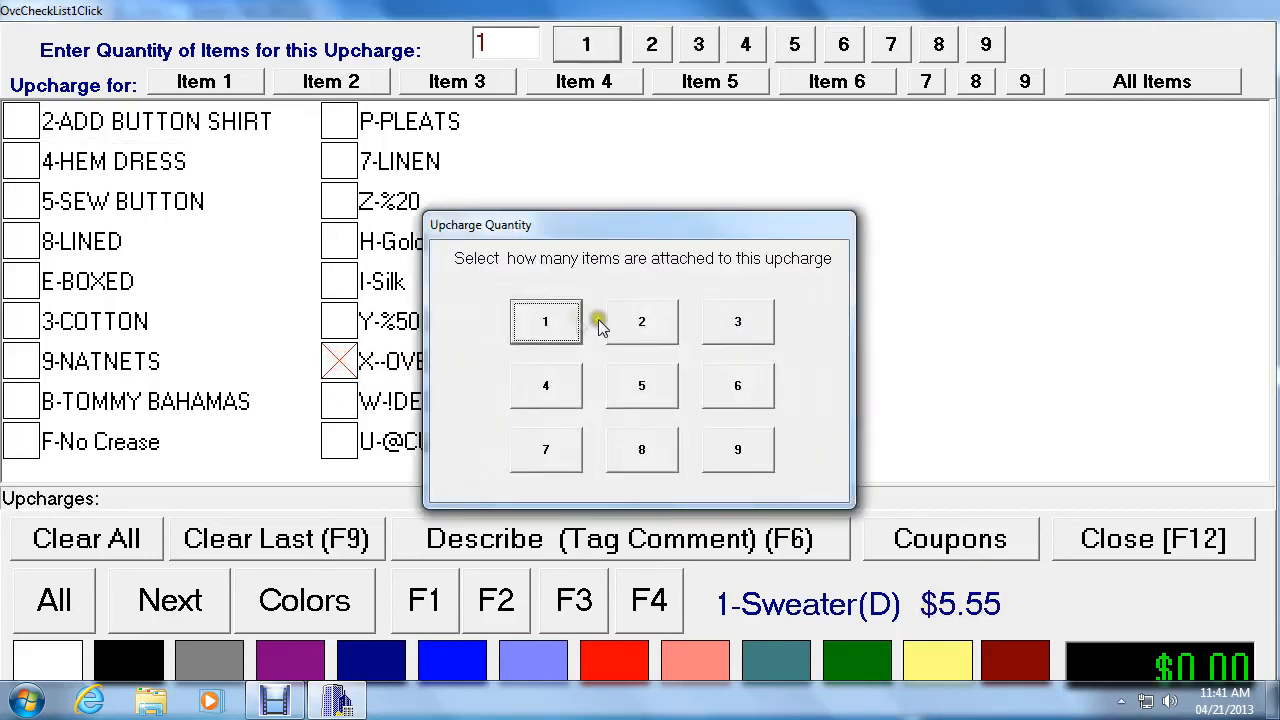
click(550, 320)
click(1175, 542)
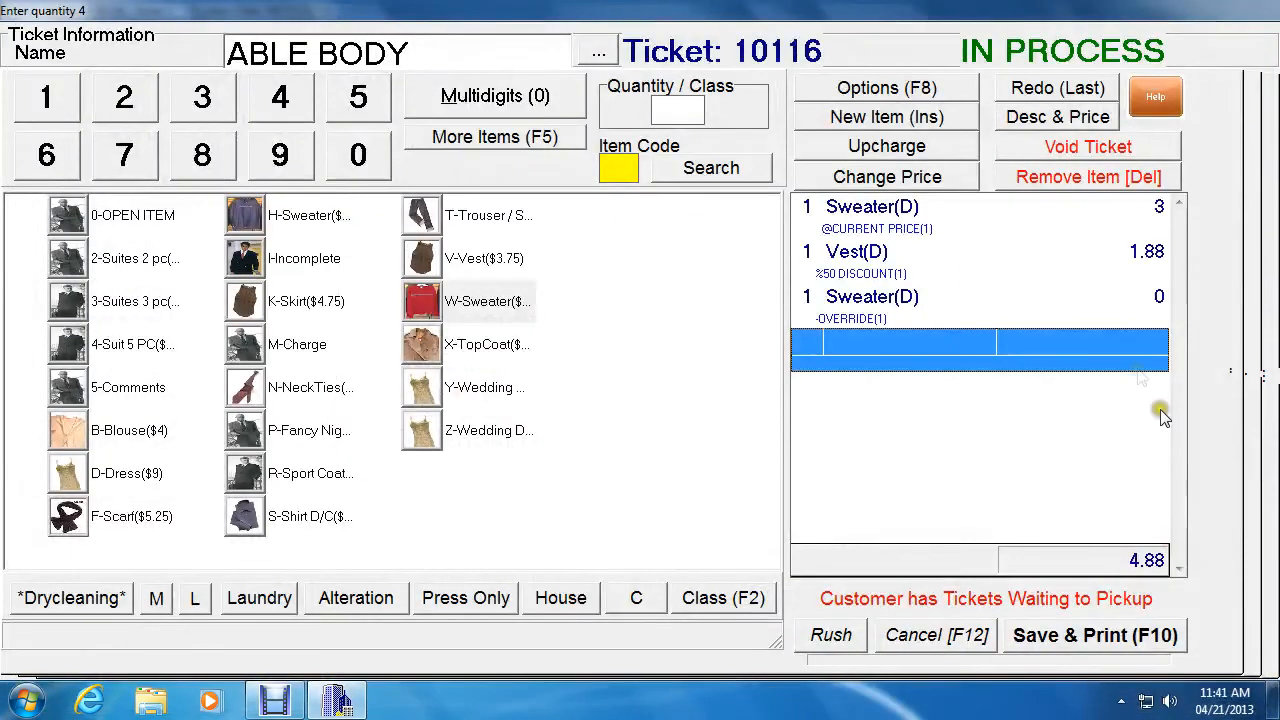
click(910, 305)
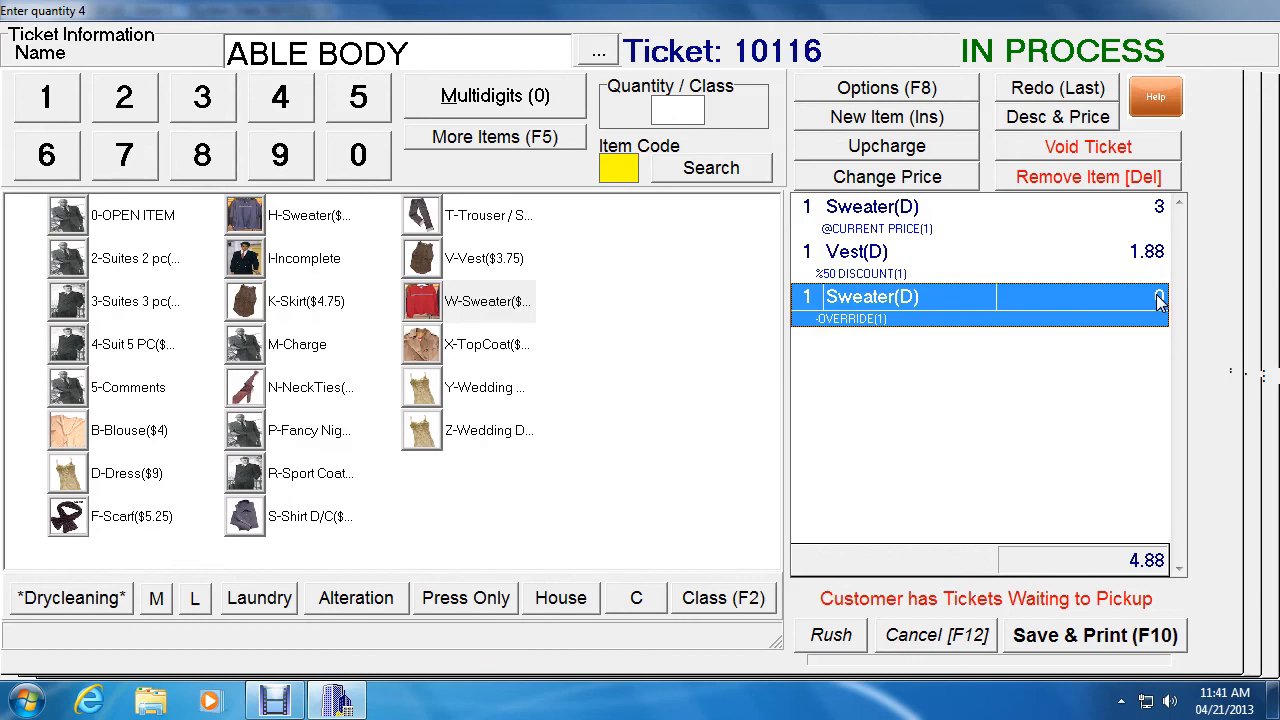
Step: Add one more W-Sweater to the ticket below the overridden sweater
click(875, 345)
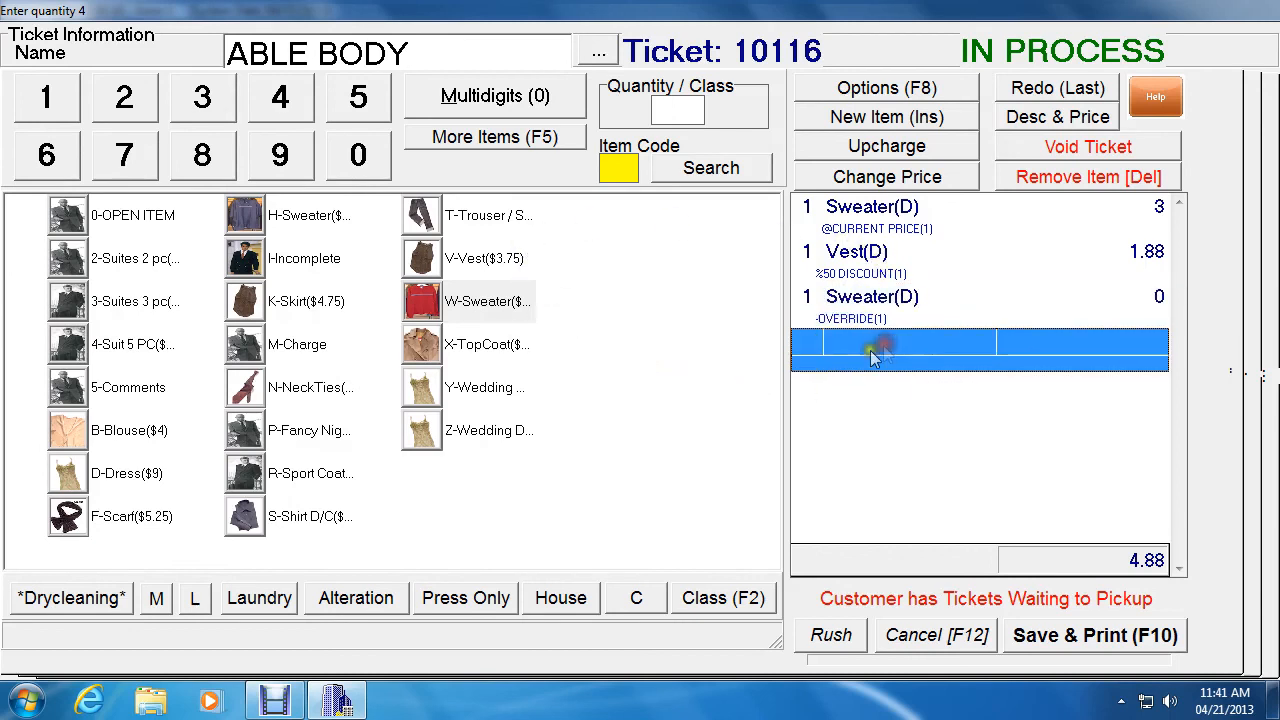
click(48, 98)
click(424, 303)
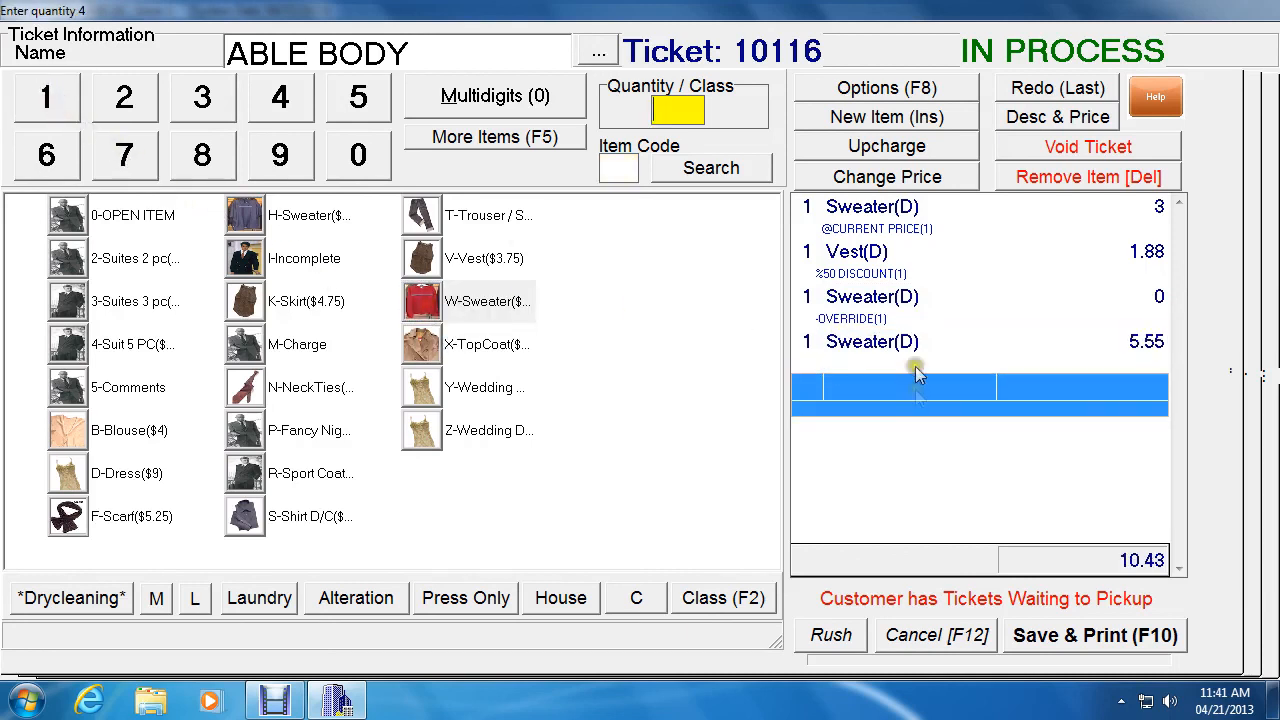
Step: Apply the !DESCRIBE upcharge to one item of the last sweater line with price 1.00 and description UGLY, and return to the ticket
click(917, 339)
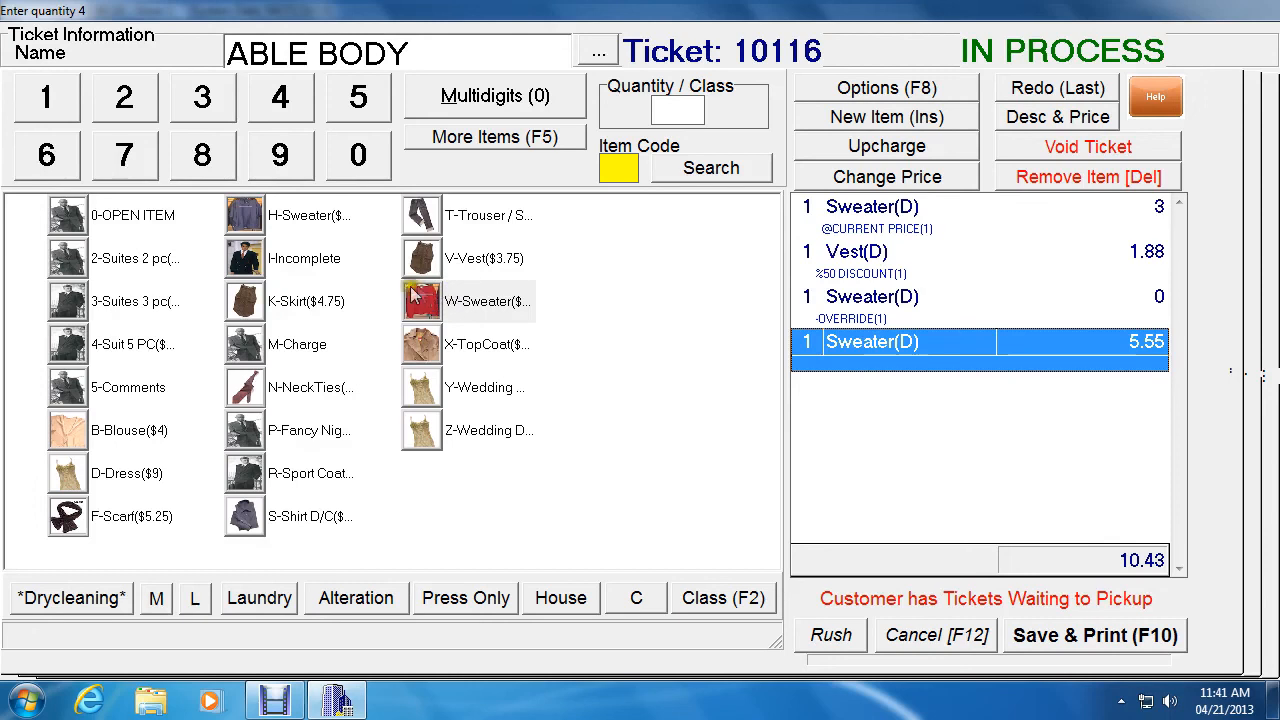
click(865, 344)
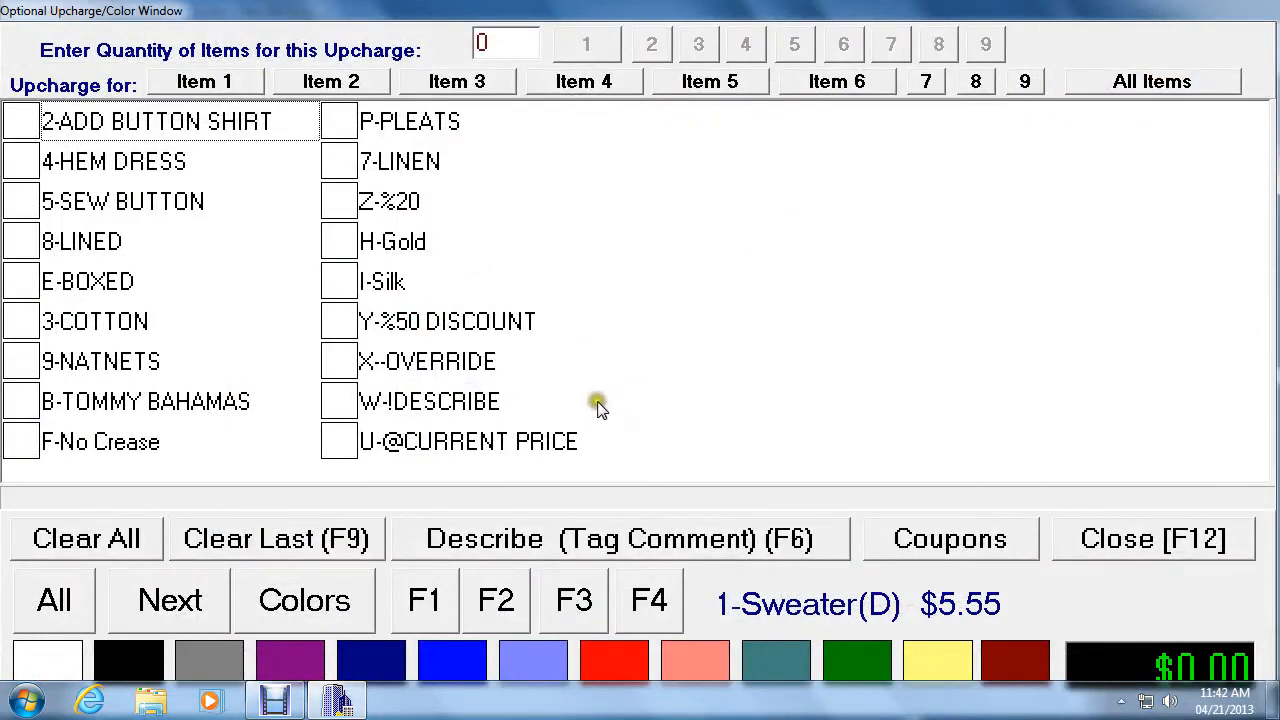
click(340, 400)
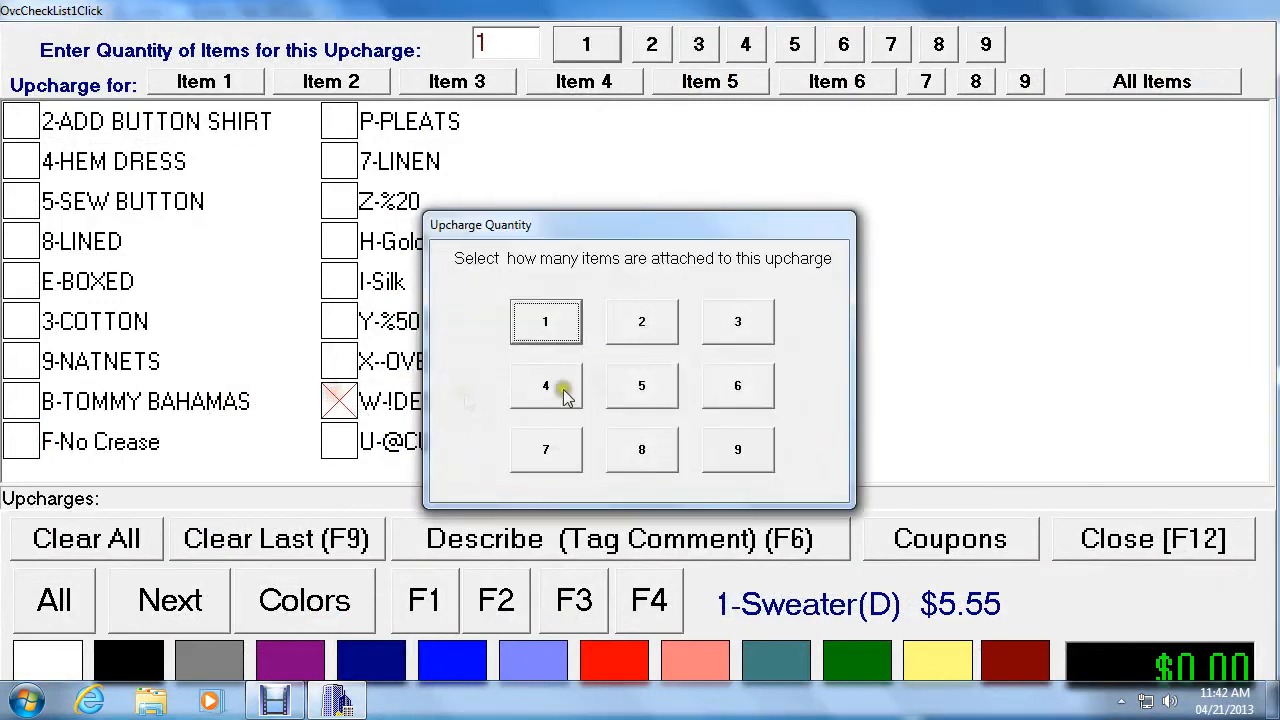
click(549, 314)
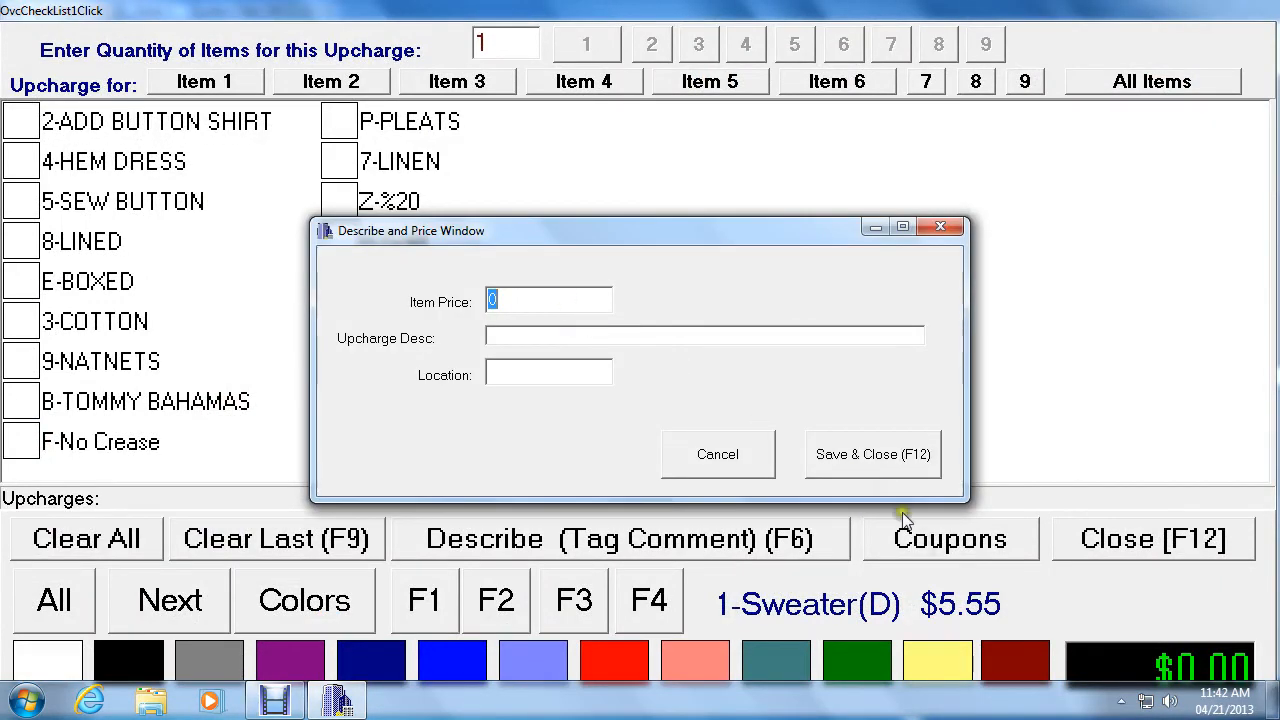
click(533, 296)
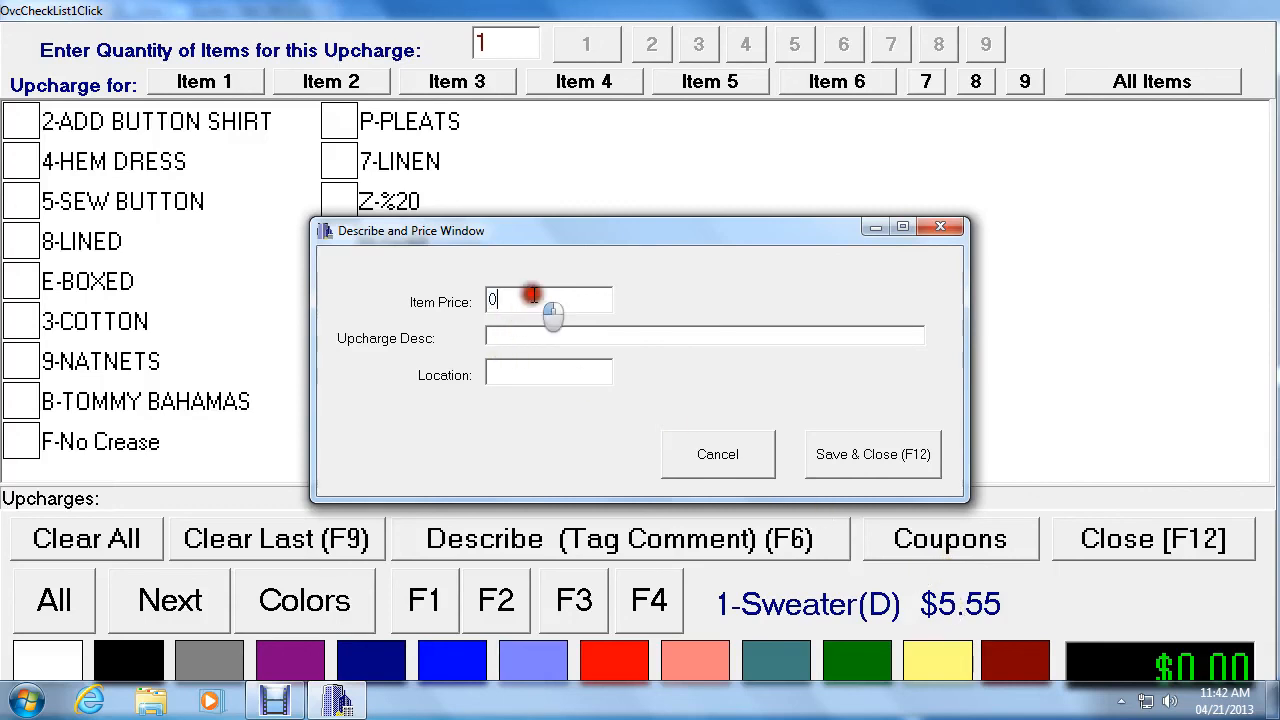
key(BackSpace)
text(1.)
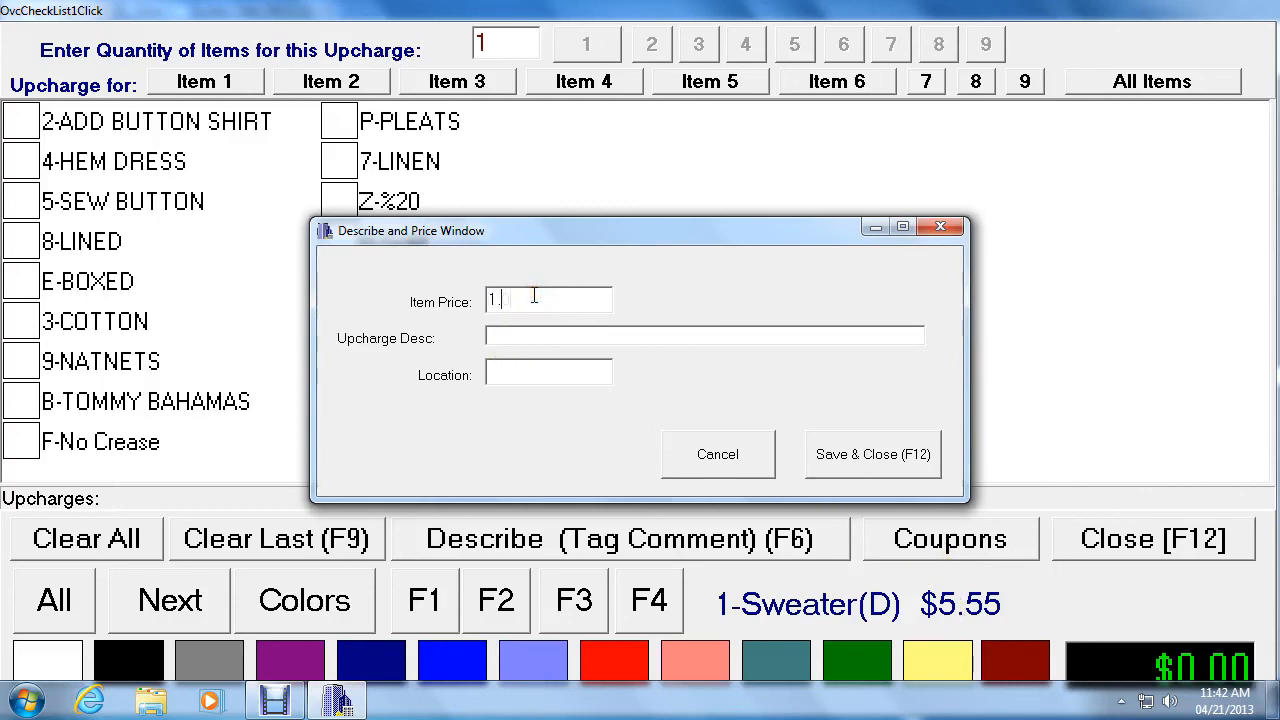
text(00)
key(Tab)
text(UGLY)
click(890, 463)
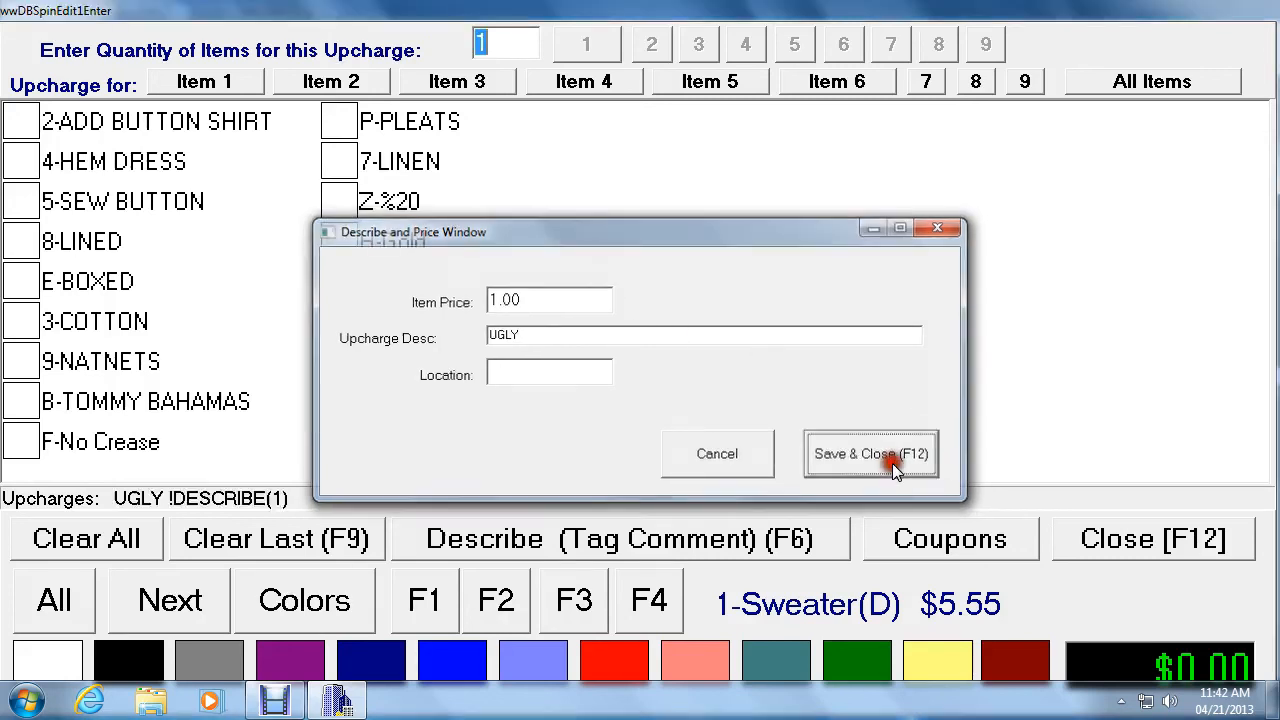
click(1106, 556)
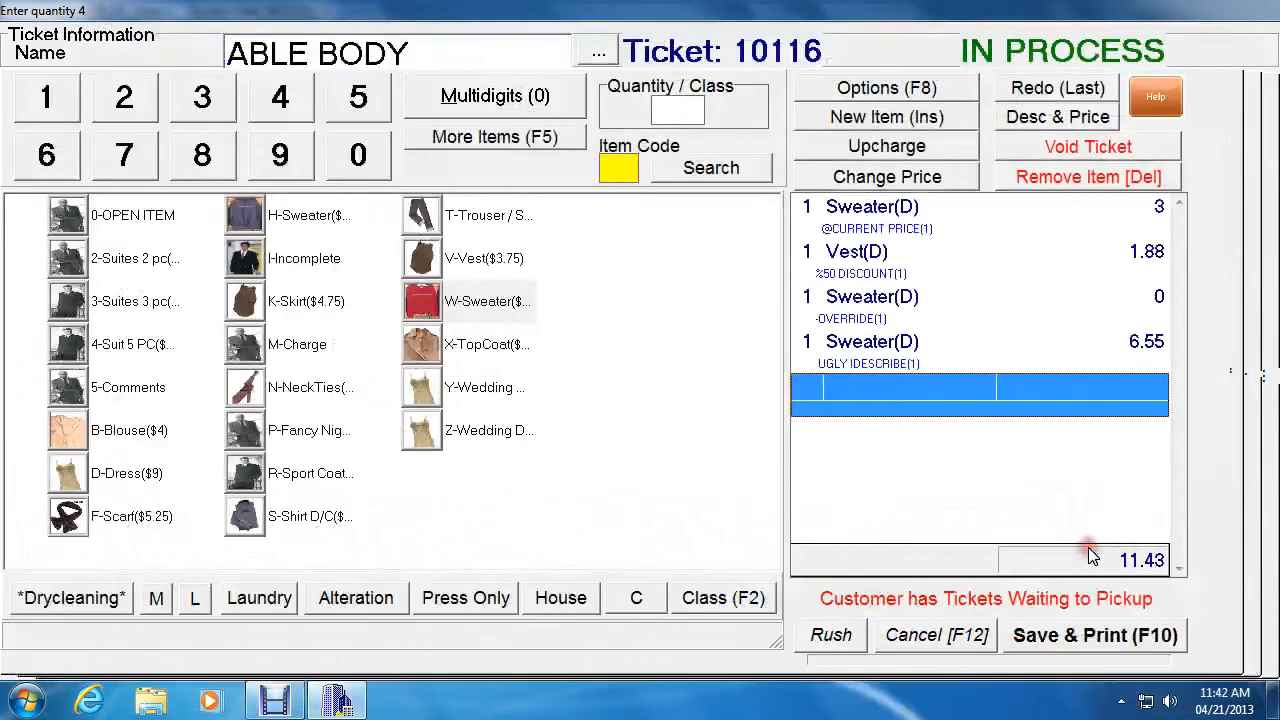